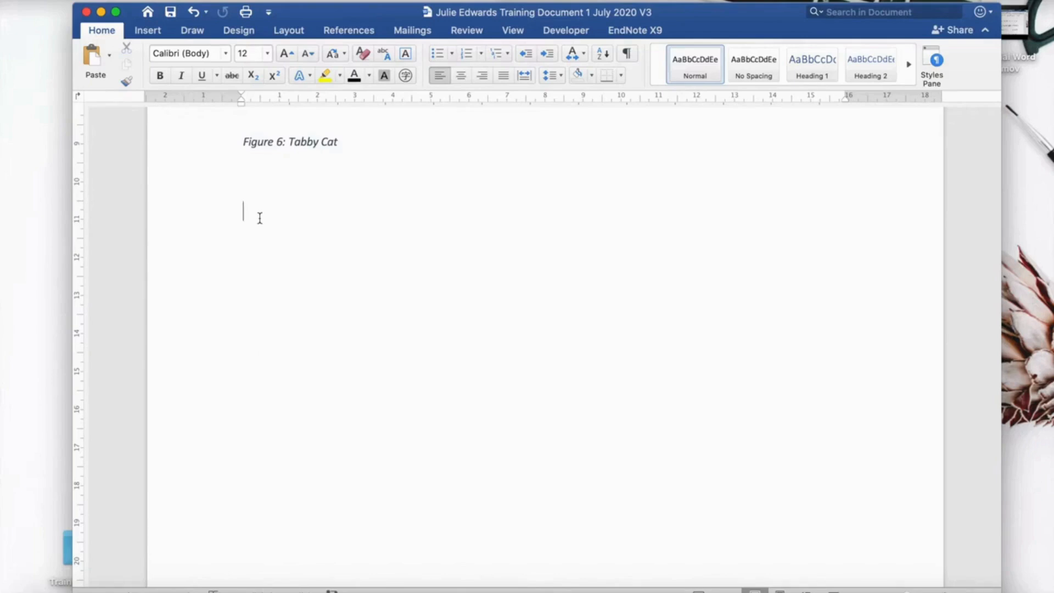
Add the heading "Pet Clubs of Far North Queensland" below the Figure 6 caption in Heading 1 style, followed by a new line.
text(Pet Clubs of )
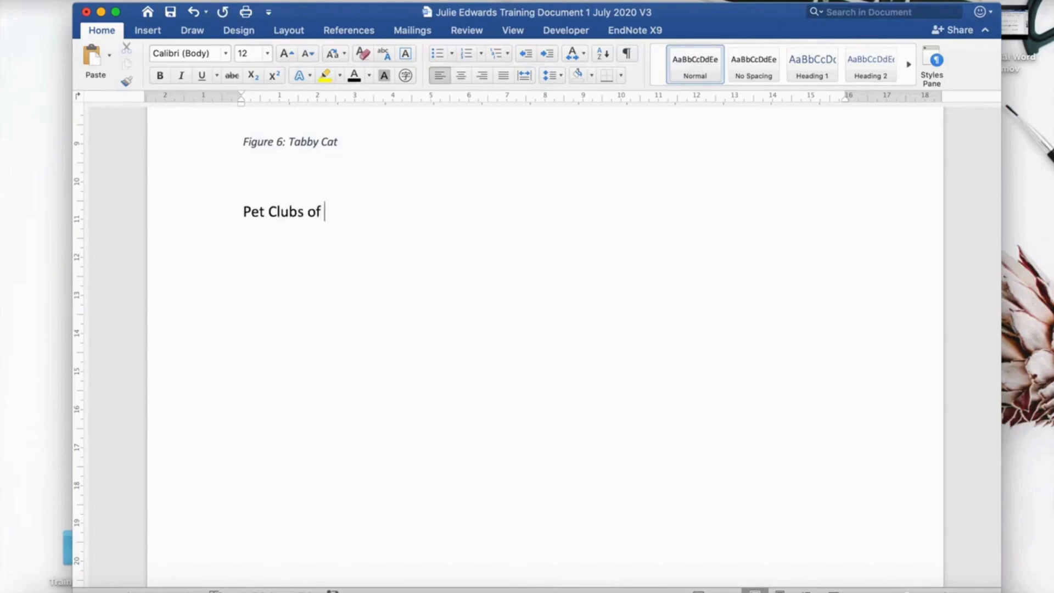
text(Far North Quee)
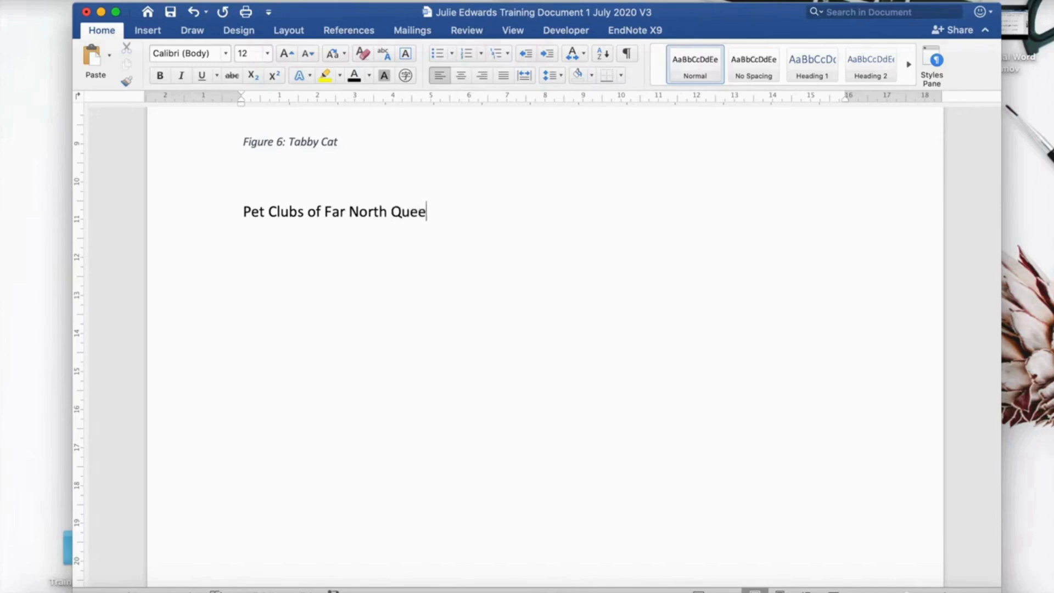
text(nsland)
click(475, 212)
click(809, 76)
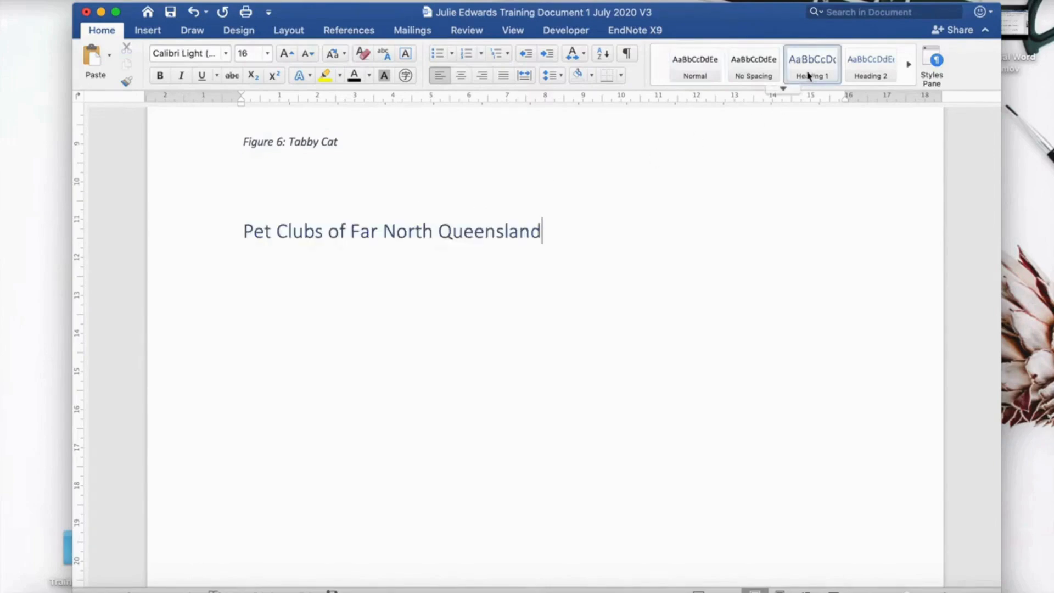
key(Return)
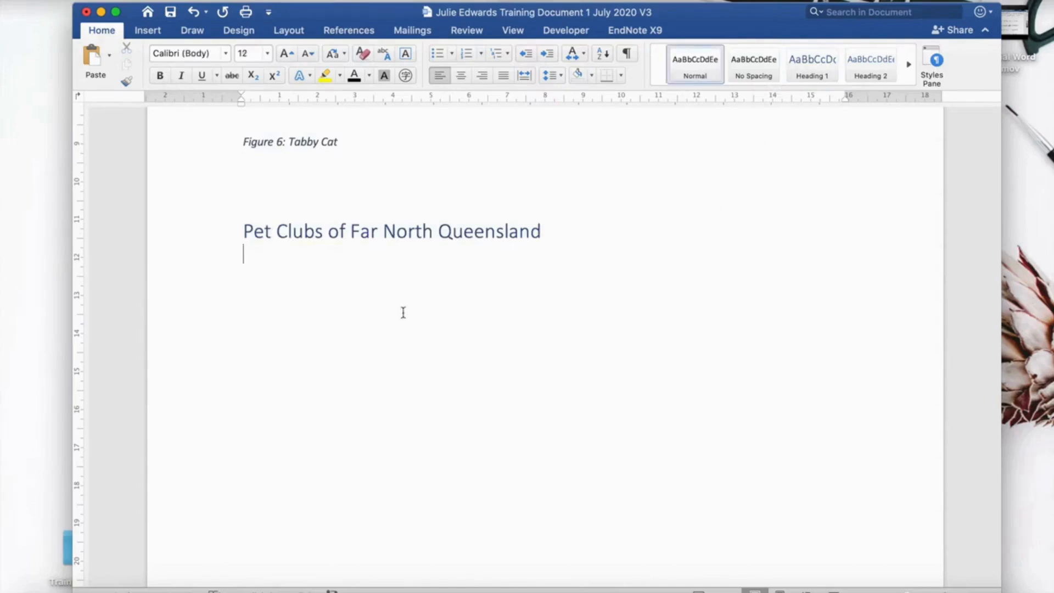
Insert a page break before the "Pet Clubs of Far North Queensland" heading.
scroll(403, 311, down, 5)
scroll(403, 312, down, 7)
scroll(404, 312, up, 3)
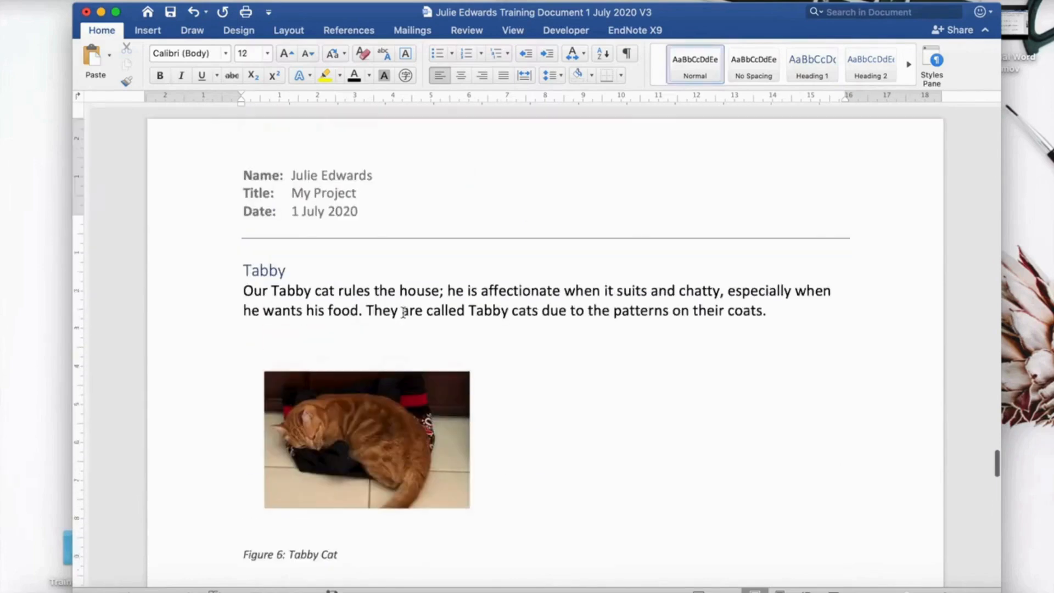
scroll(404, 313, down, 5)
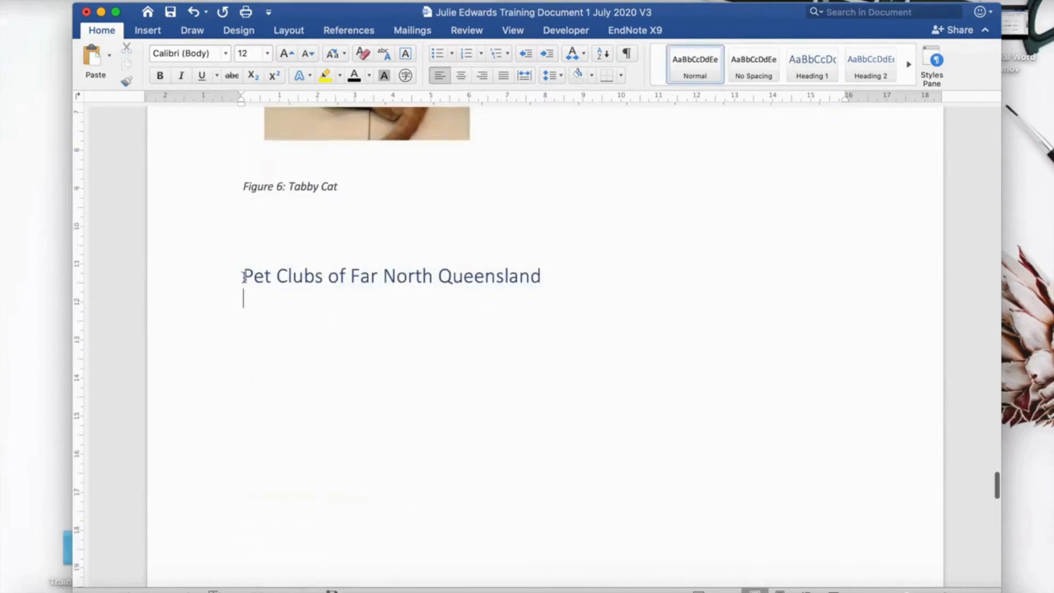
click(243, 274)
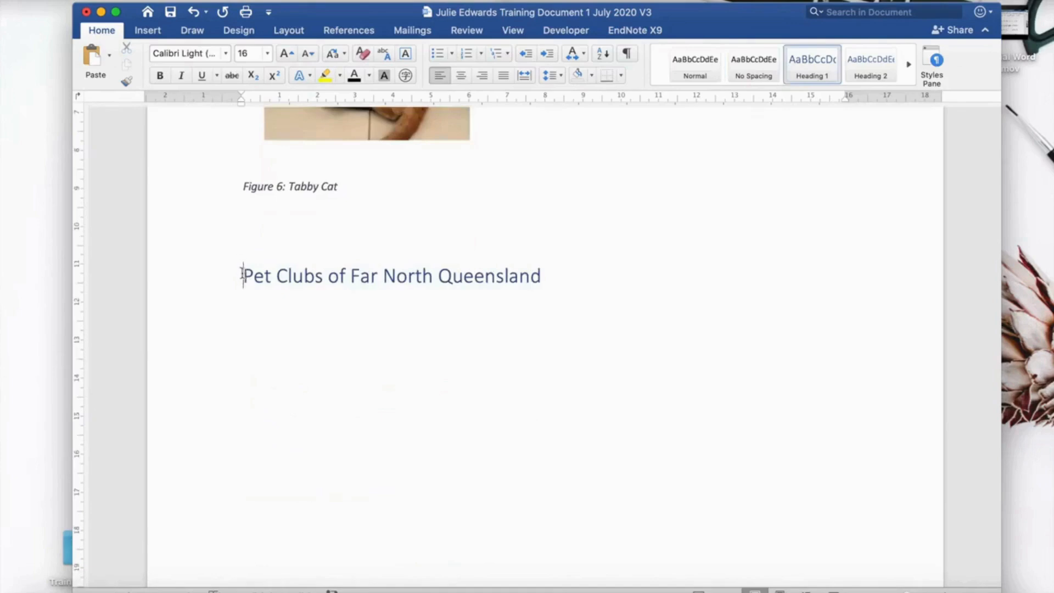
click(147, 31)
click(95, 59)
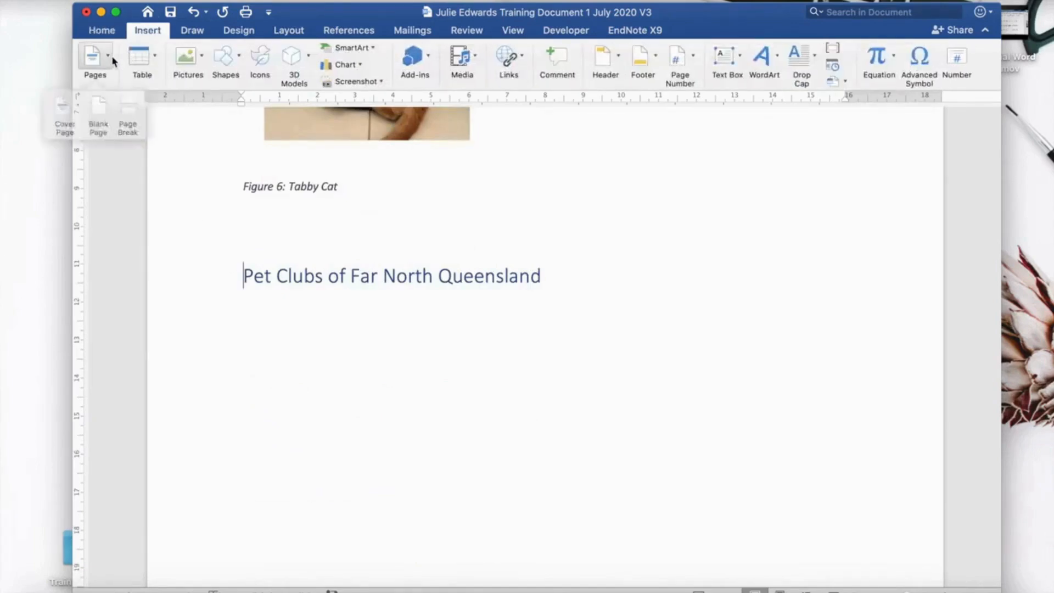
click(132, 108)
scroll(551, 357, down, 5)
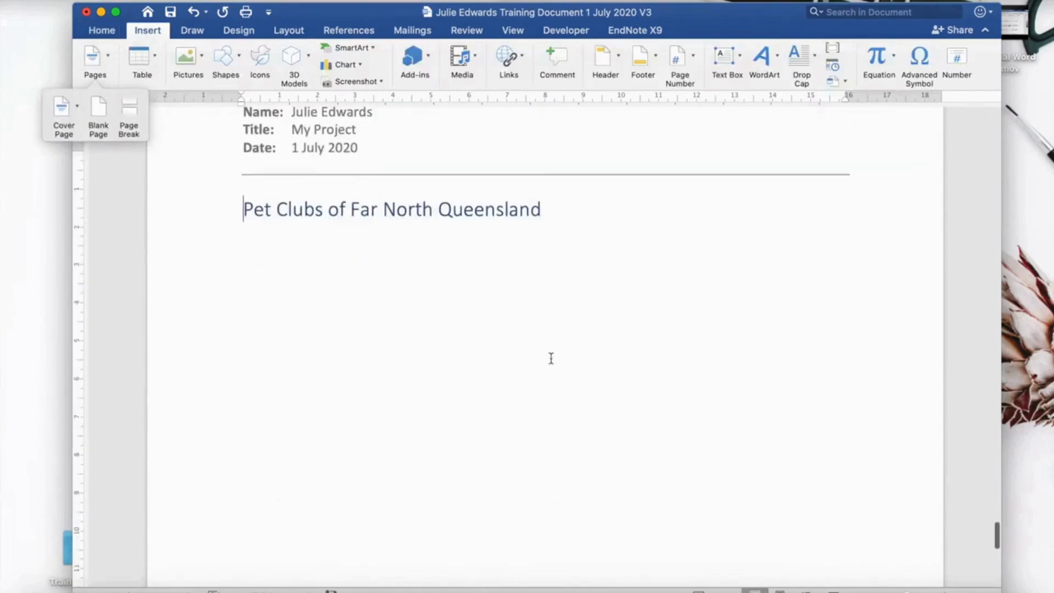
Leave a blank line under the Pet Clubs heading and insert a table with five columns and three rows.
click(559, 219)
key(Return)
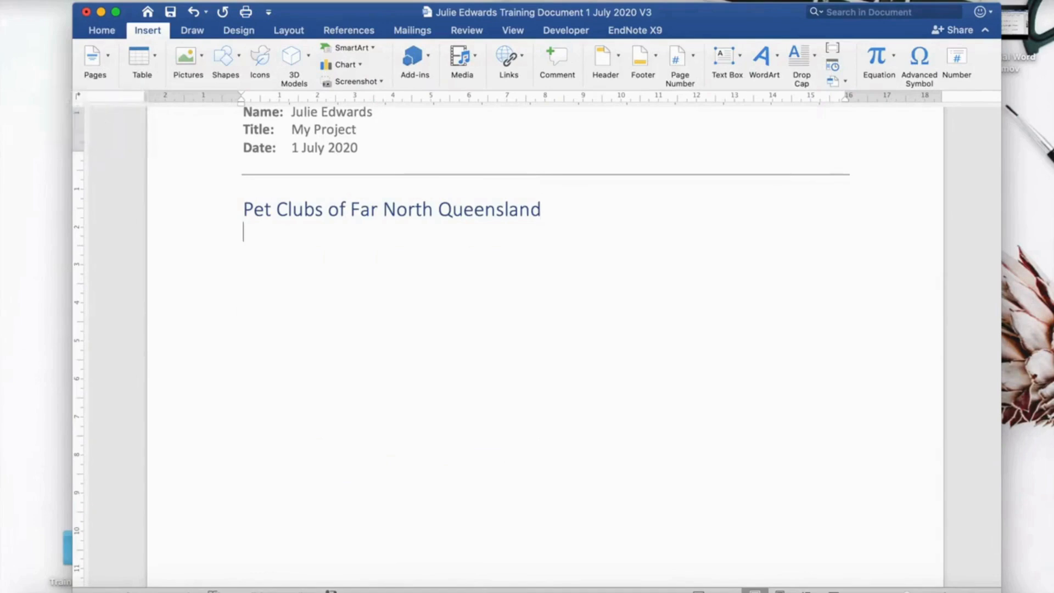
key(Return)
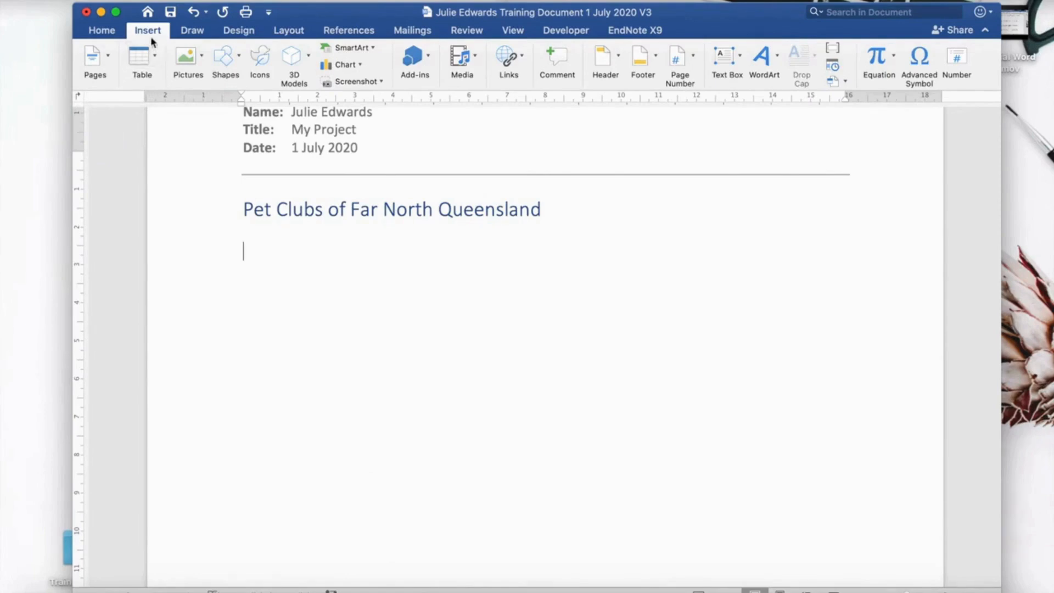
click(102, 32)
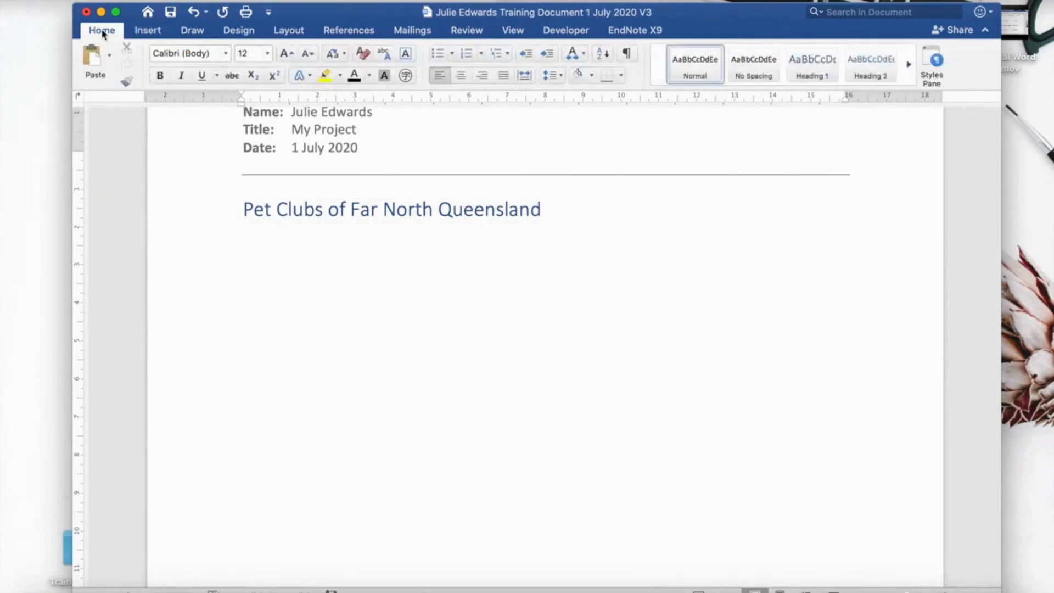
click(147, 32)
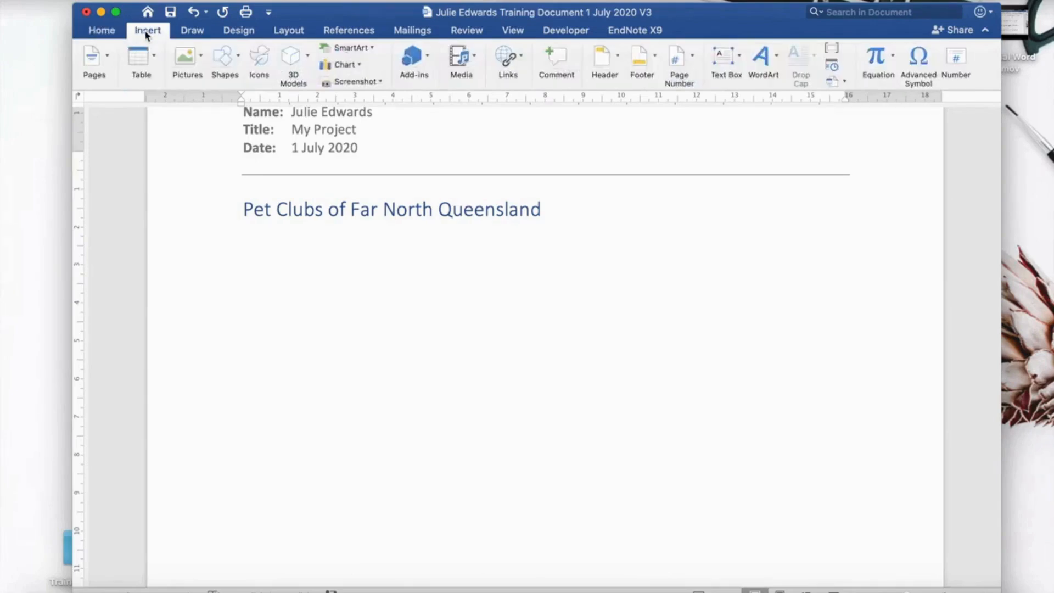
click(153, 59)
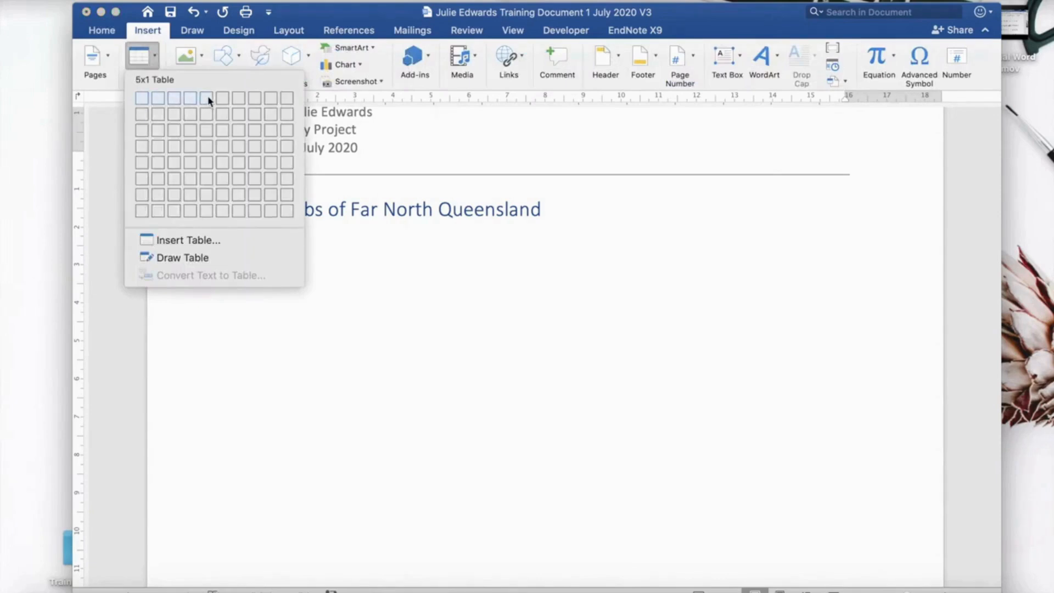
click(208, 142)
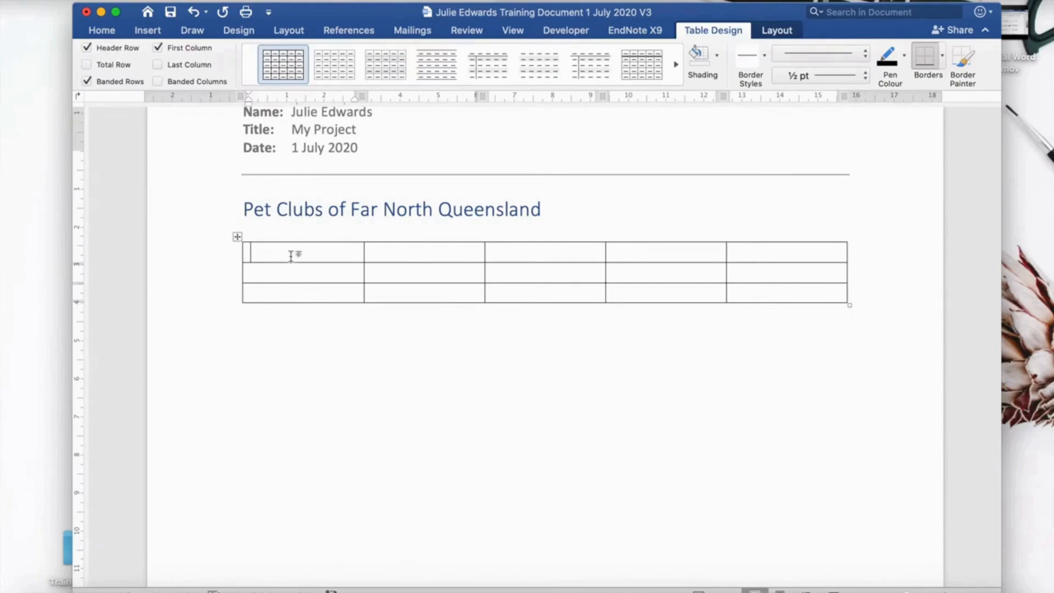
Enter "Dogs" in the table's first cell and "German Shepherds" in the second column of the second row.
text(Dogs)
click(289, 273)
key(Tab)
text(Germa)
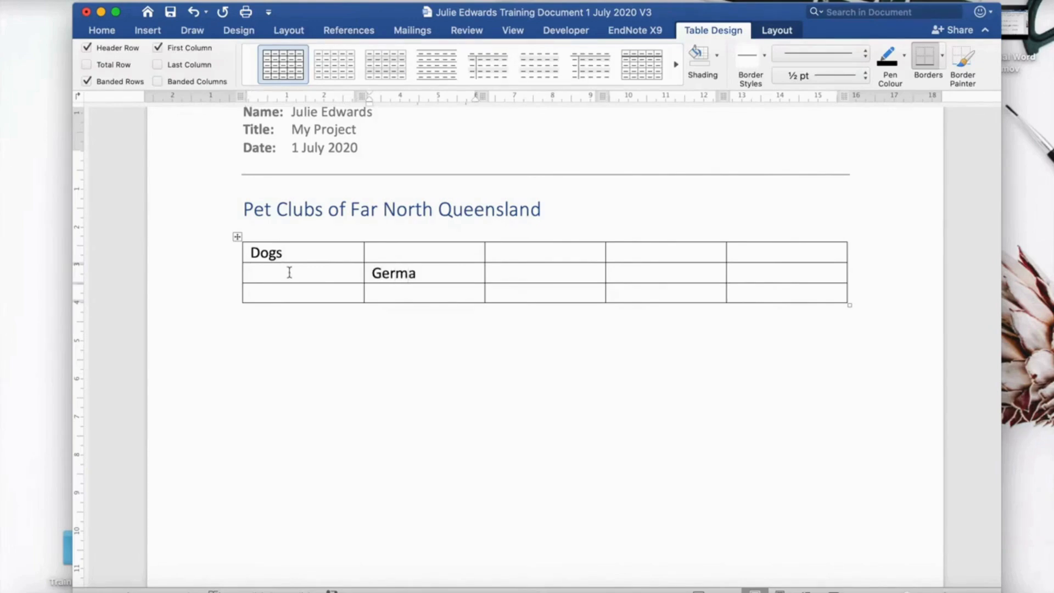
text(n Shepherds)
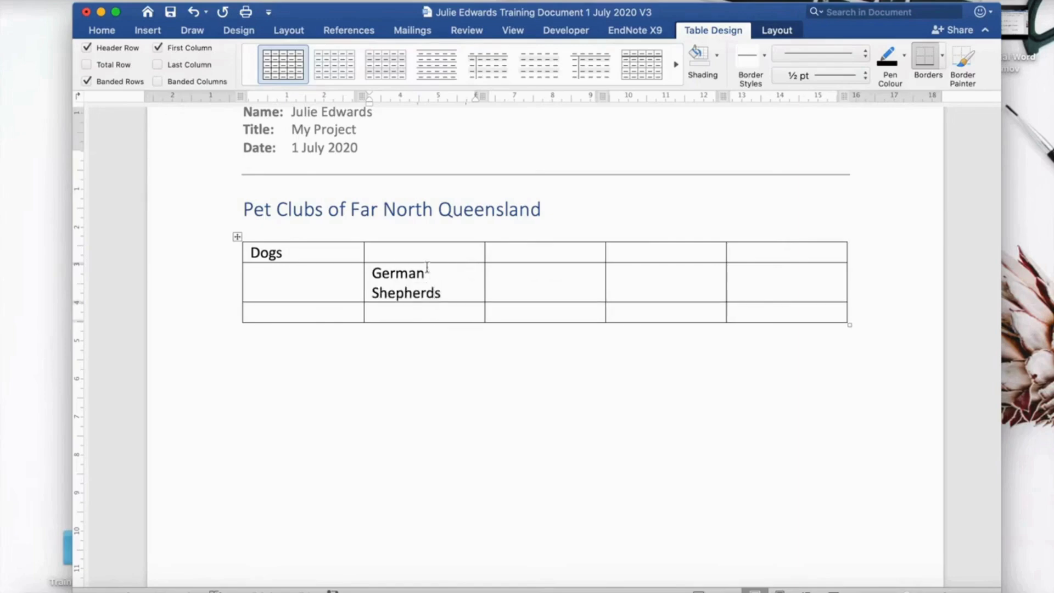
Fill the remaining second-row cells with the column headings "Labradors", "Poodles" and "Total".
click(495, 279)
text(Lab)
text(radi)
text(ors)
click(668, 283)
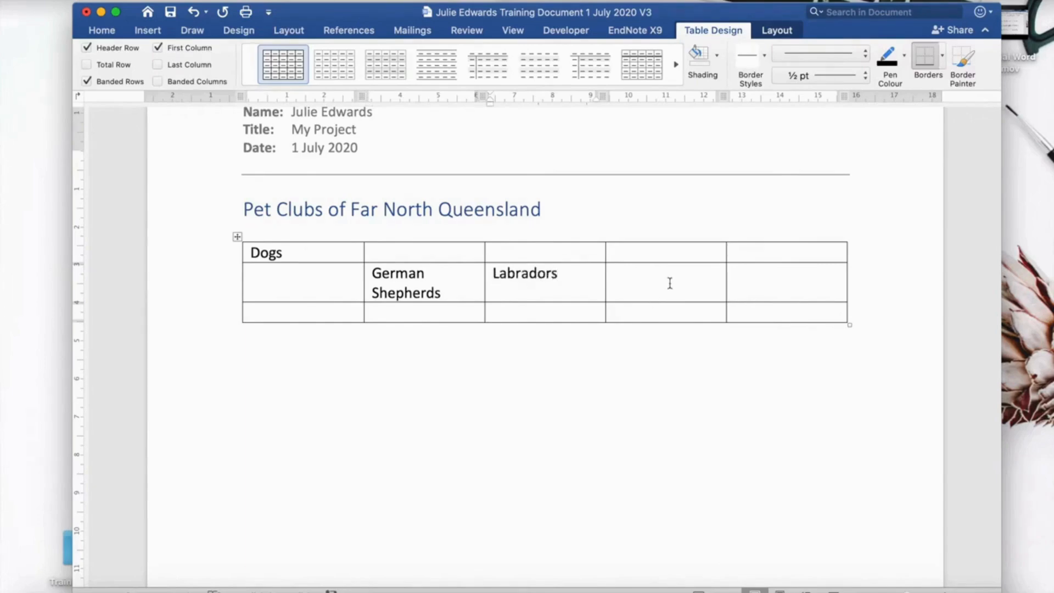
text(Poodles)
click(761, 279)
text(Total)
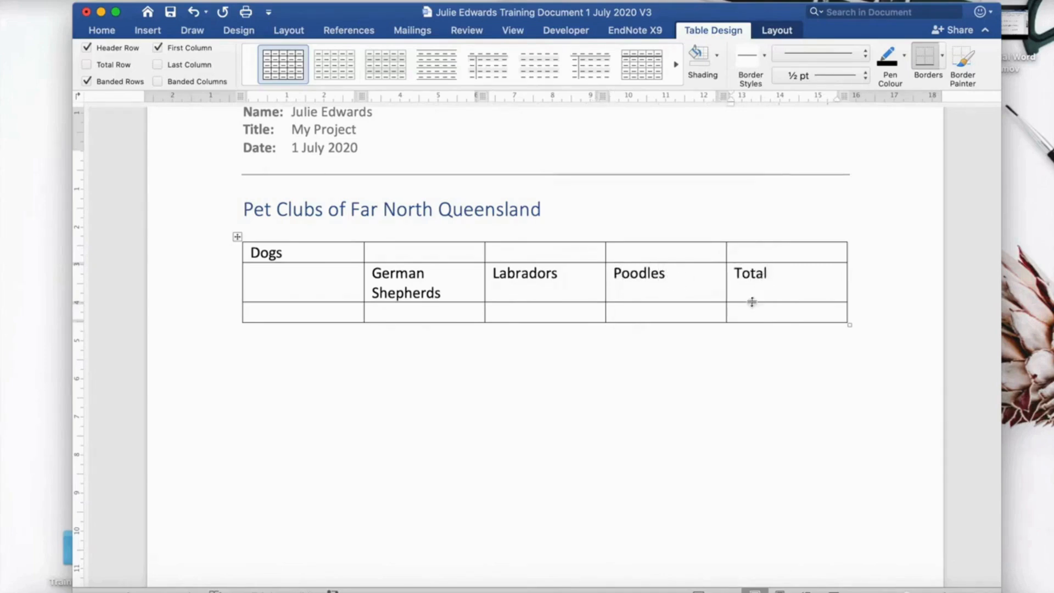
Enter the row labels "Cairns", "Port Douglas" and "Atherton" in the first column from the third row down, adding two rows to the table.
click(311, 317)
text(Cairns)
key(Tab)
key(Tab)
key(Tab)
key(Tab)
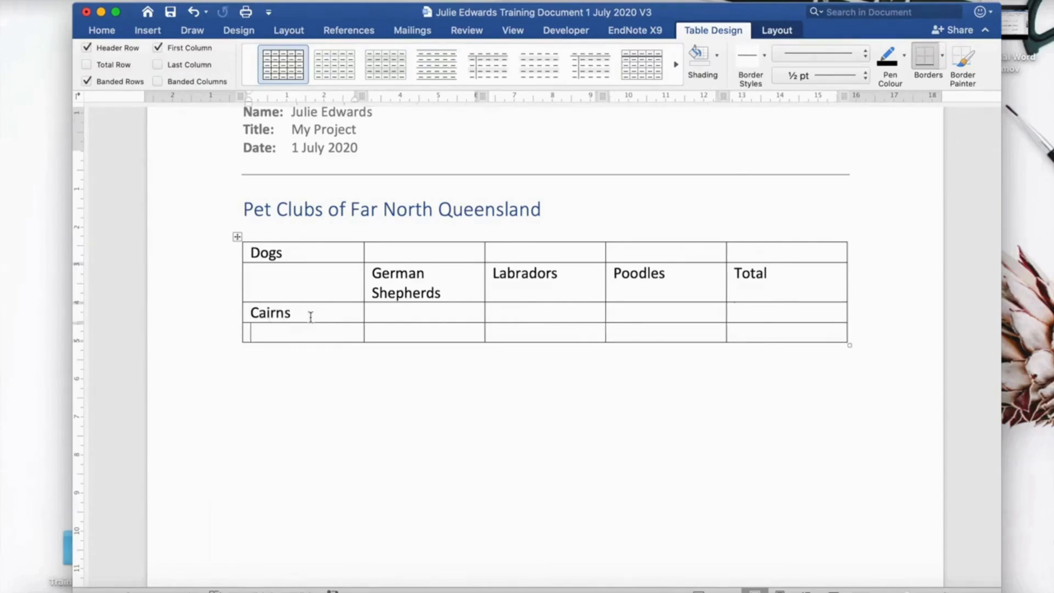
text(Port Douglas)
key(Tab)
key(Tab)
key(Tab)
key(Tab)
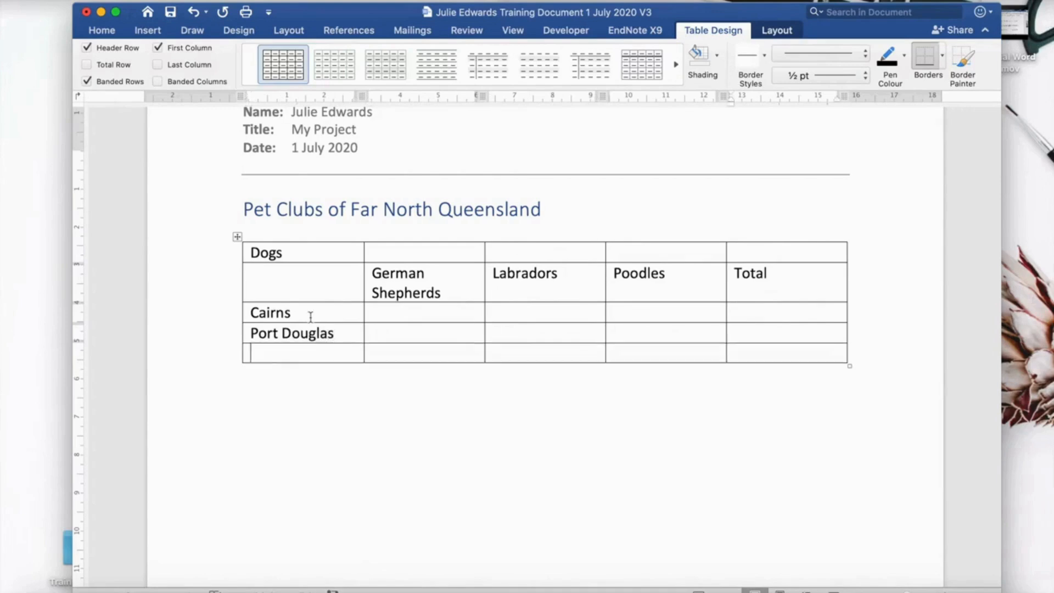
text(Atheryton)
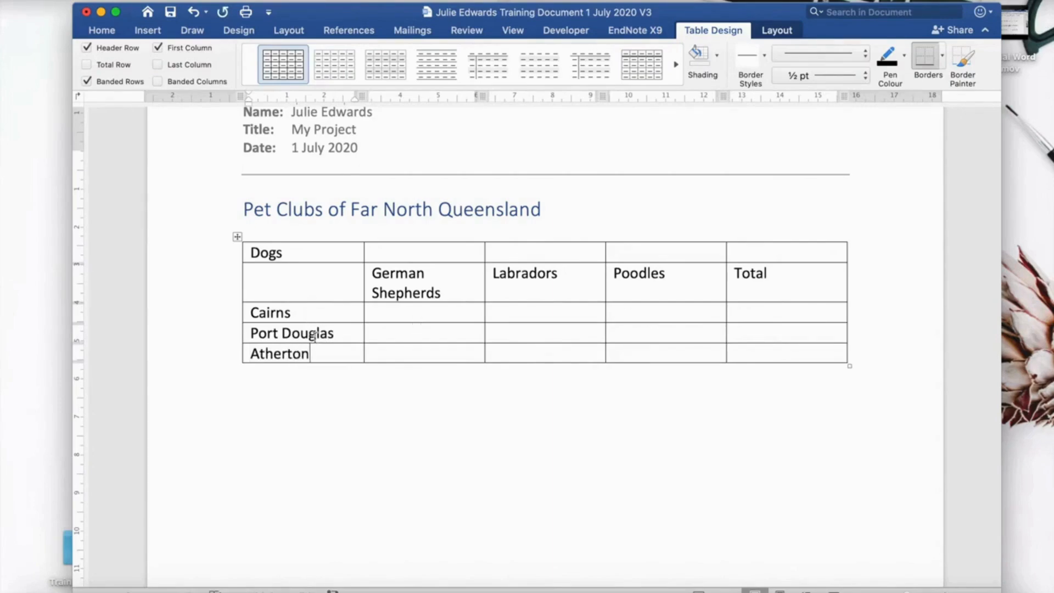
Make the row labels Cairns, Port Douglas and Atherton bold.
drag(321, 353, 251, 315)
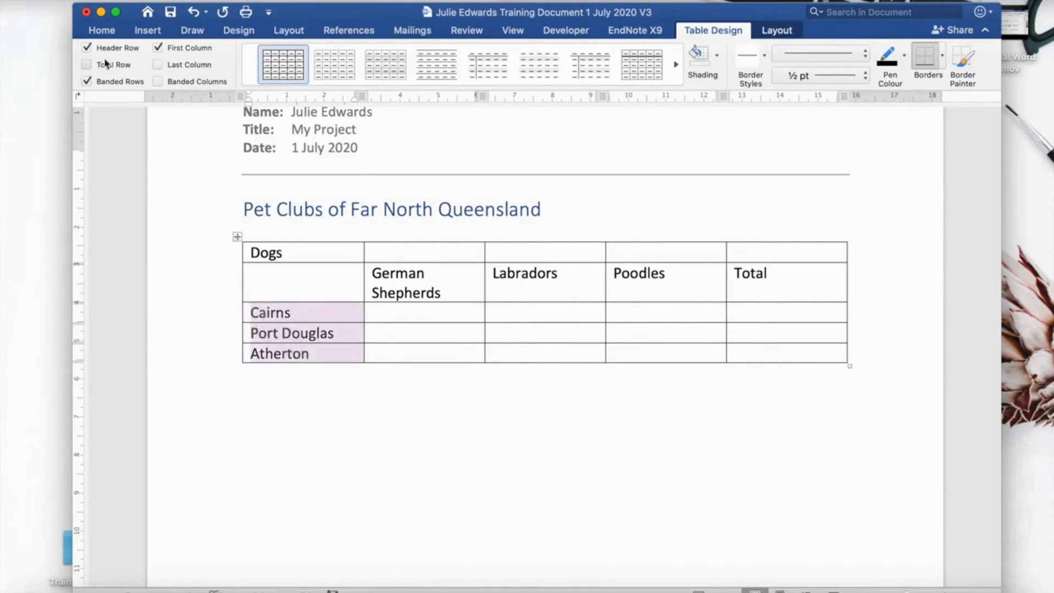
click(101, 34)
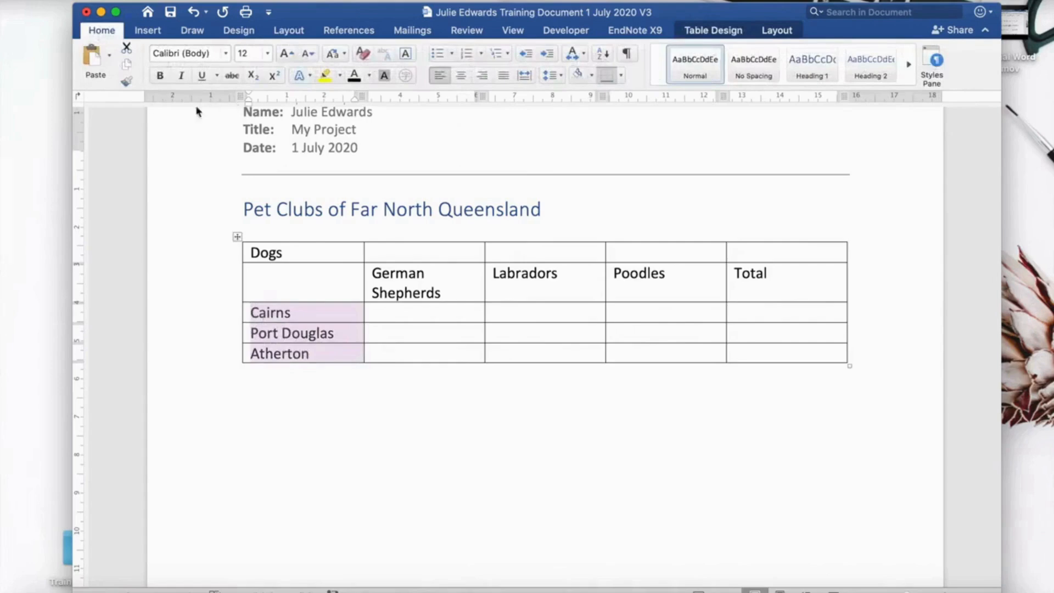
click(160, 77)
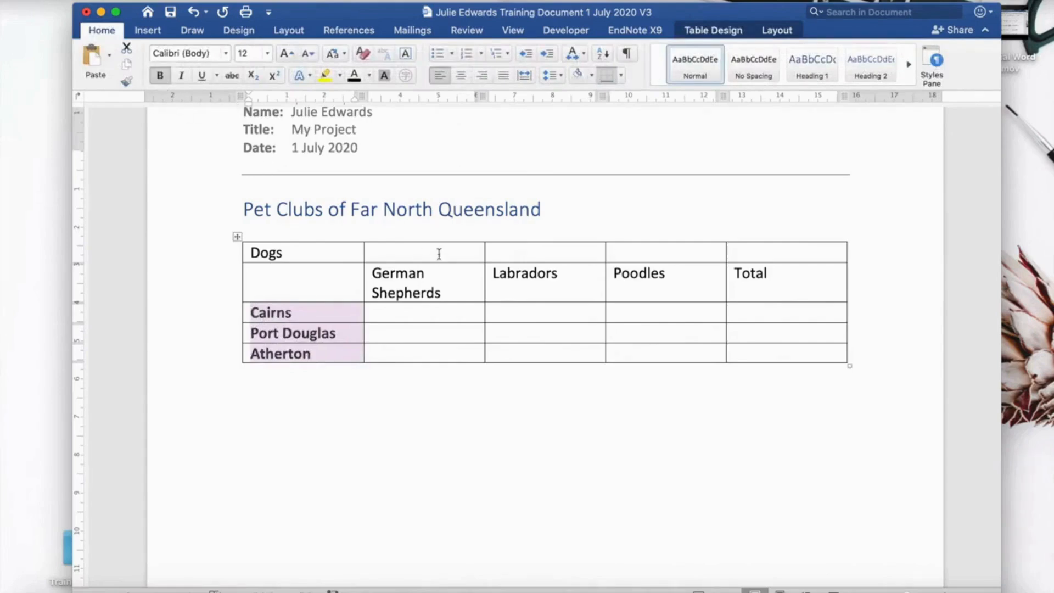
Make the column headings from German Shepherds to Total bold and centred.
drag(377, 275, 737, 292)
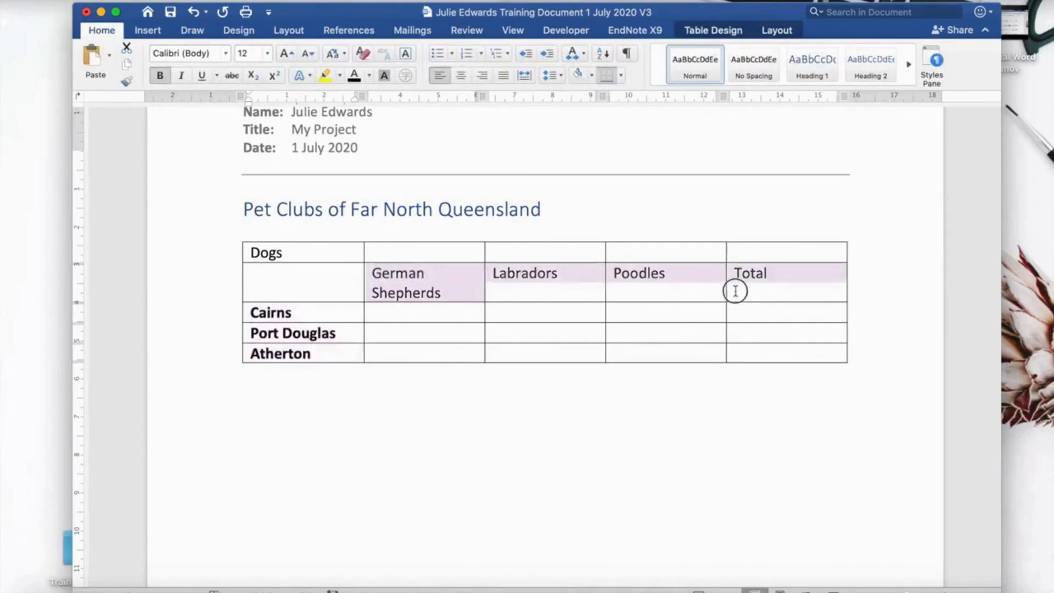
click(160, 75)
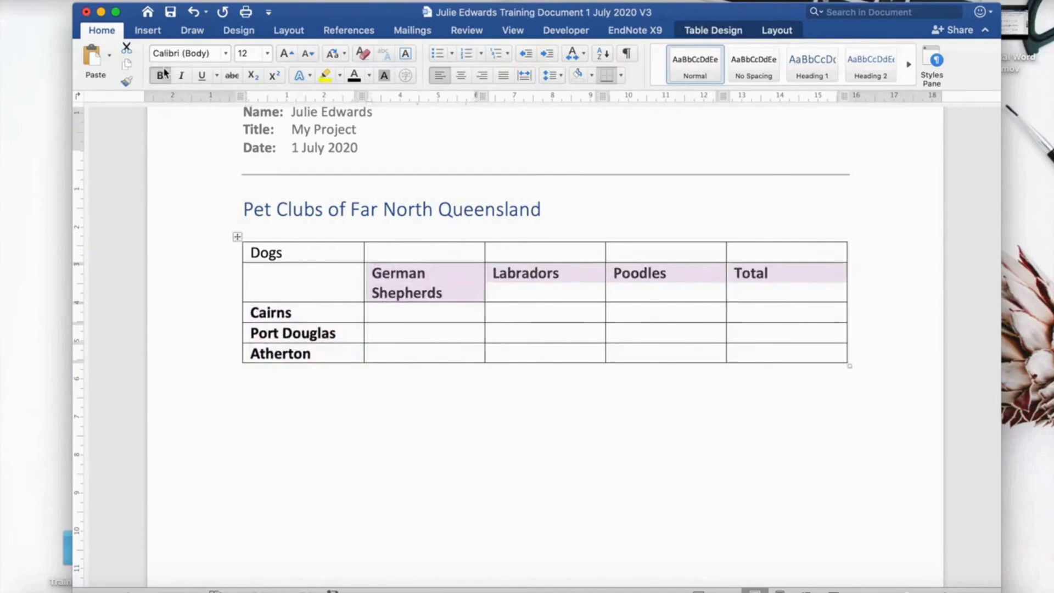
click(462, 75)
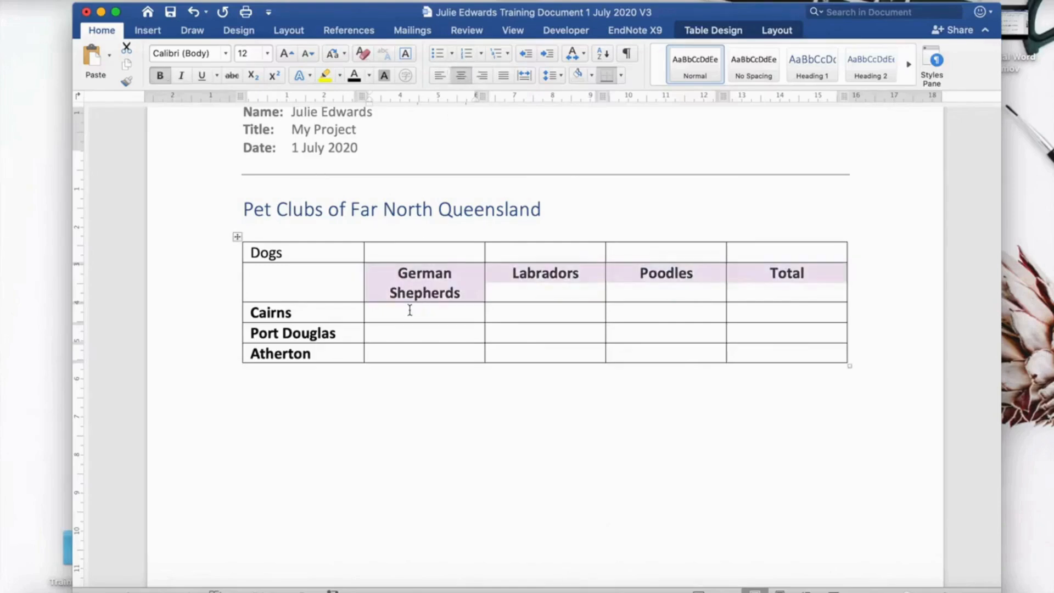
Merge all cells of the table's first row into one and make the "Dogs" title bold and centred.
click(285, 253)
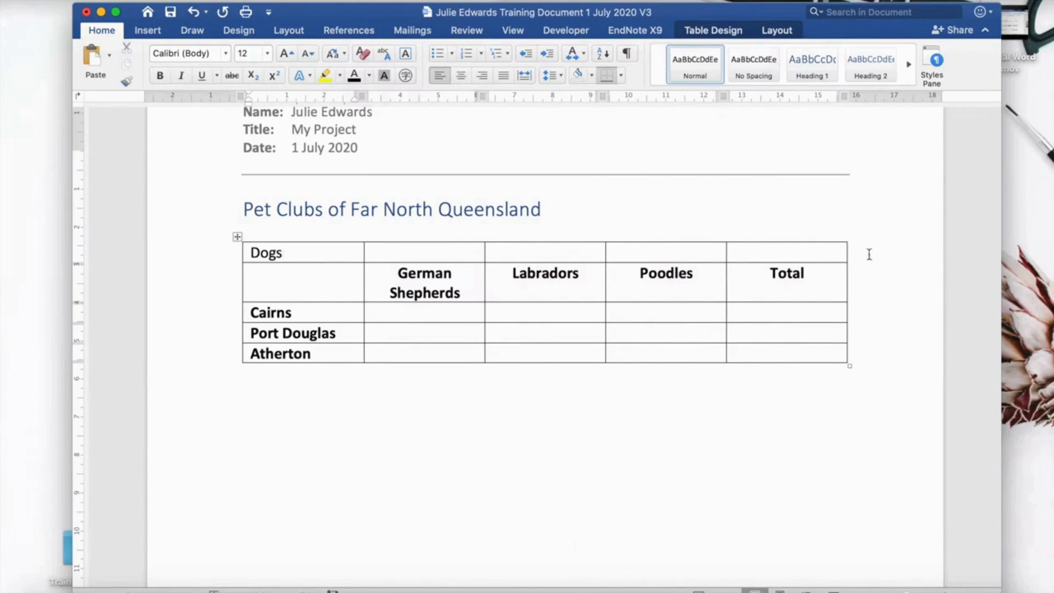
click(795, 250)
drag(795, 250, 328, 251)
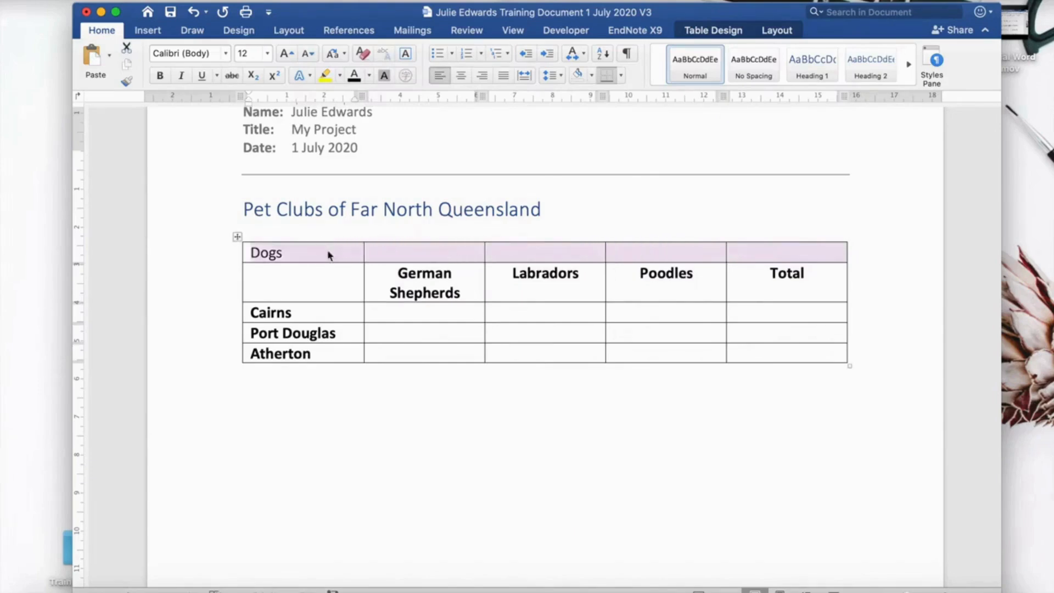
click(276, 0)
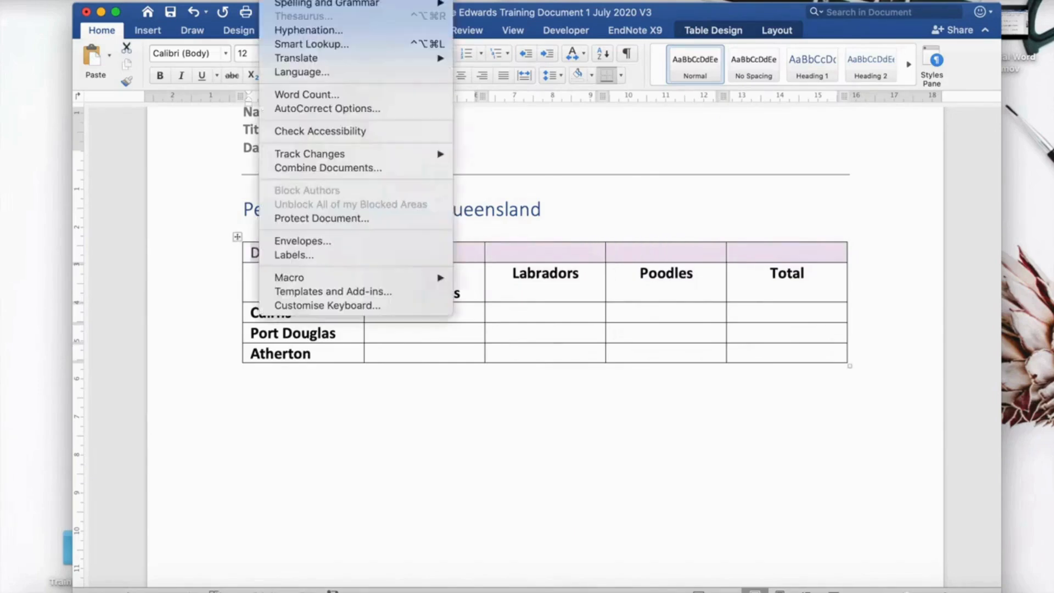
mouse_move(236, 0)
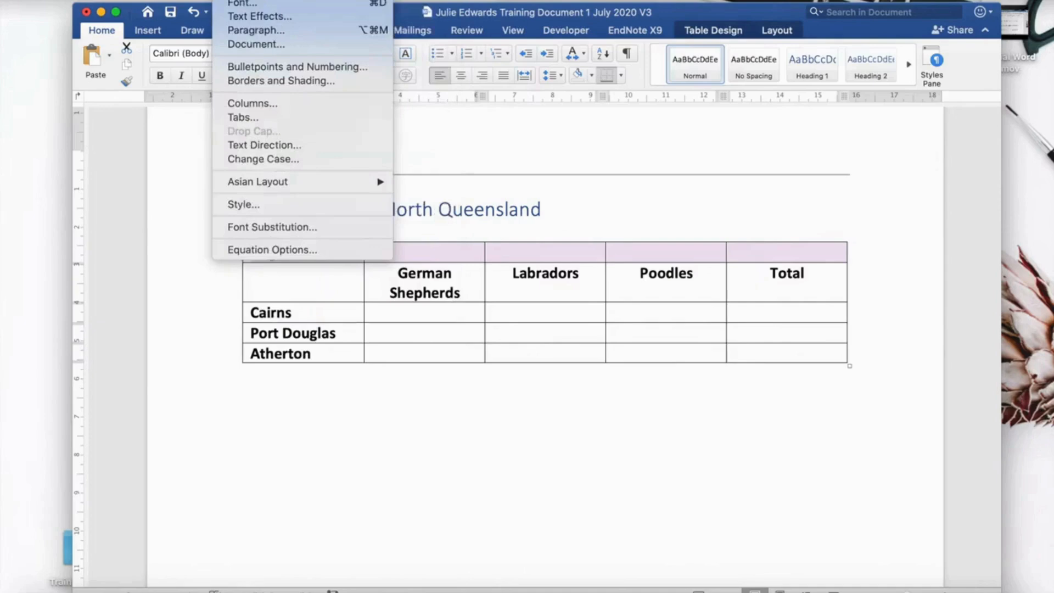
mouse_move(315, 0)
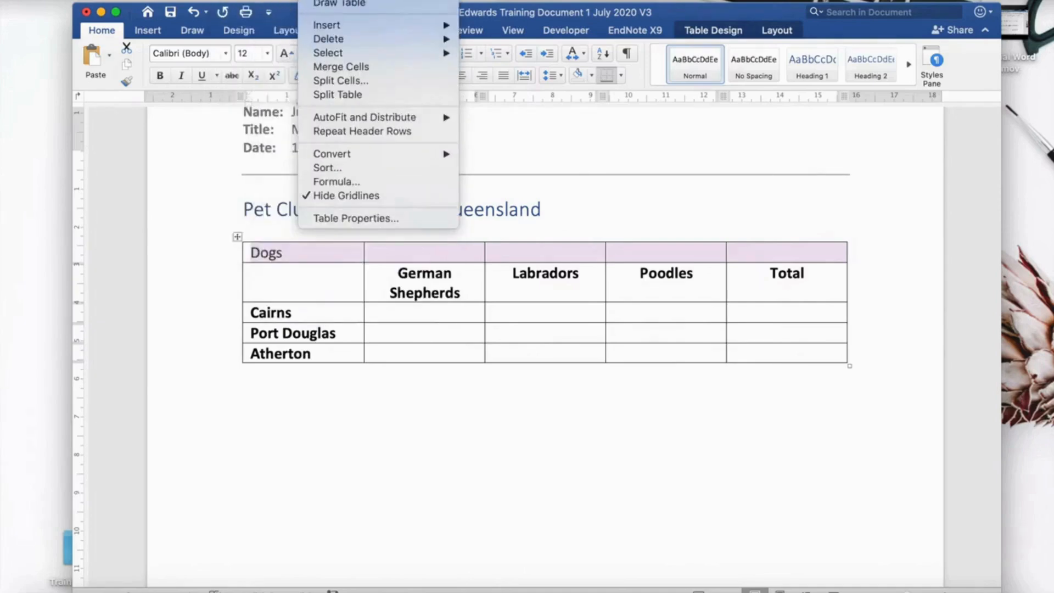
click(338, 67)
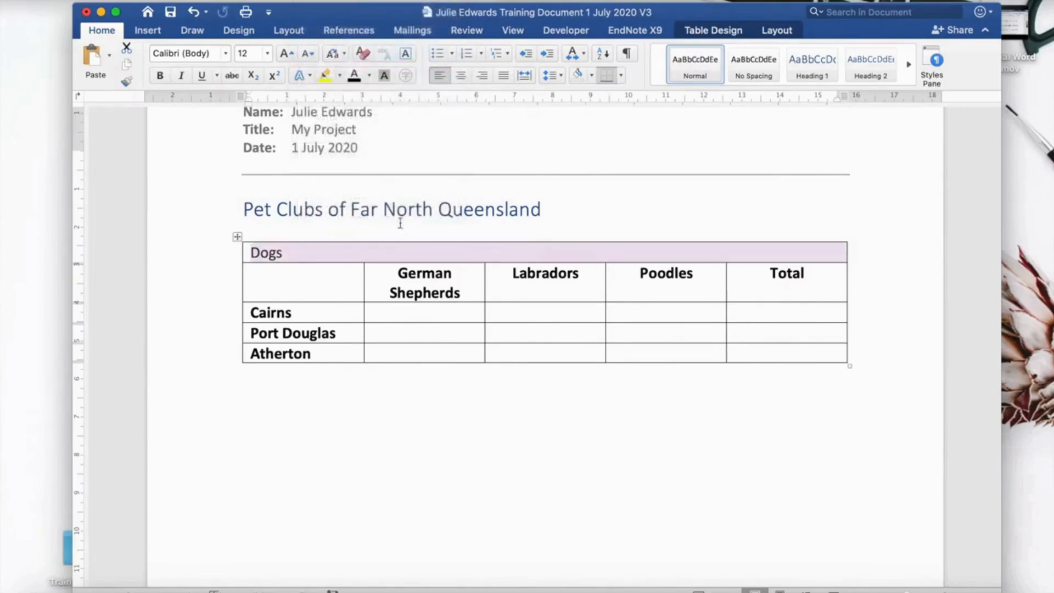
click(160, 75)
click(462, 75)
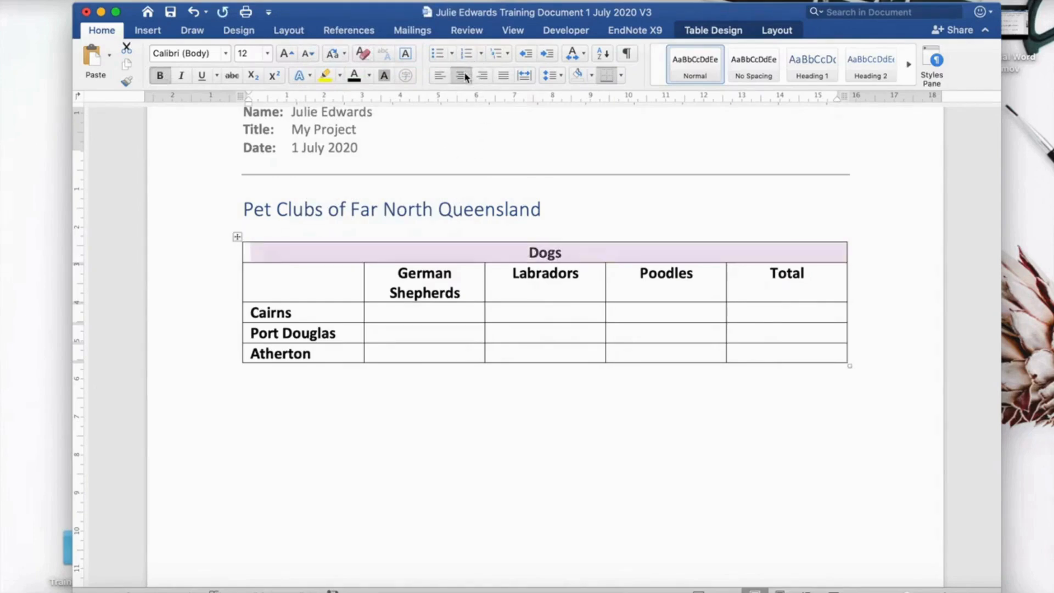
Set the font size of the "Dogs" title row to 16.
click(268, 54)
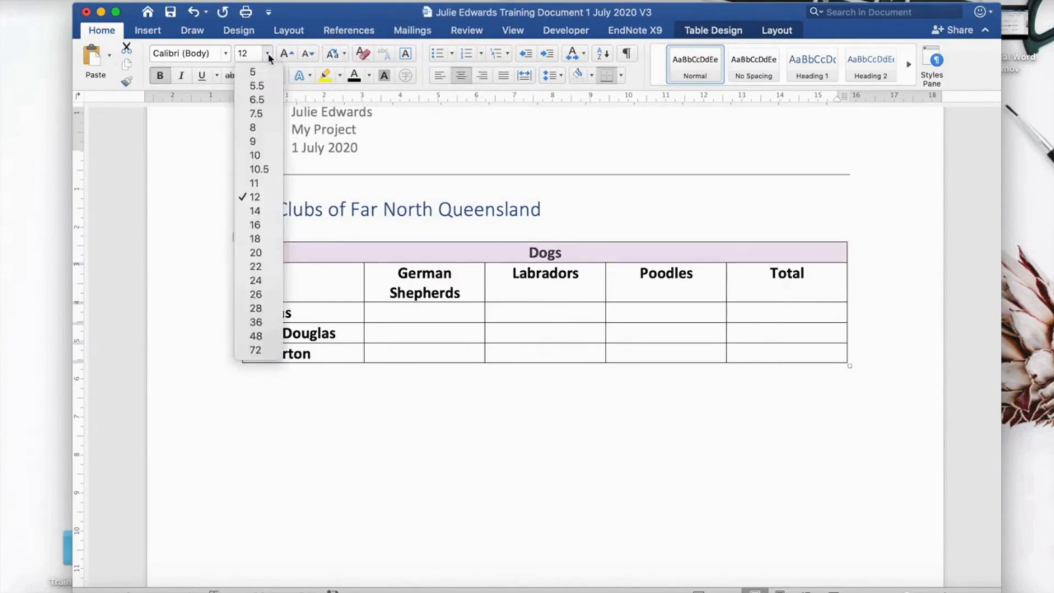
click(268, 227)
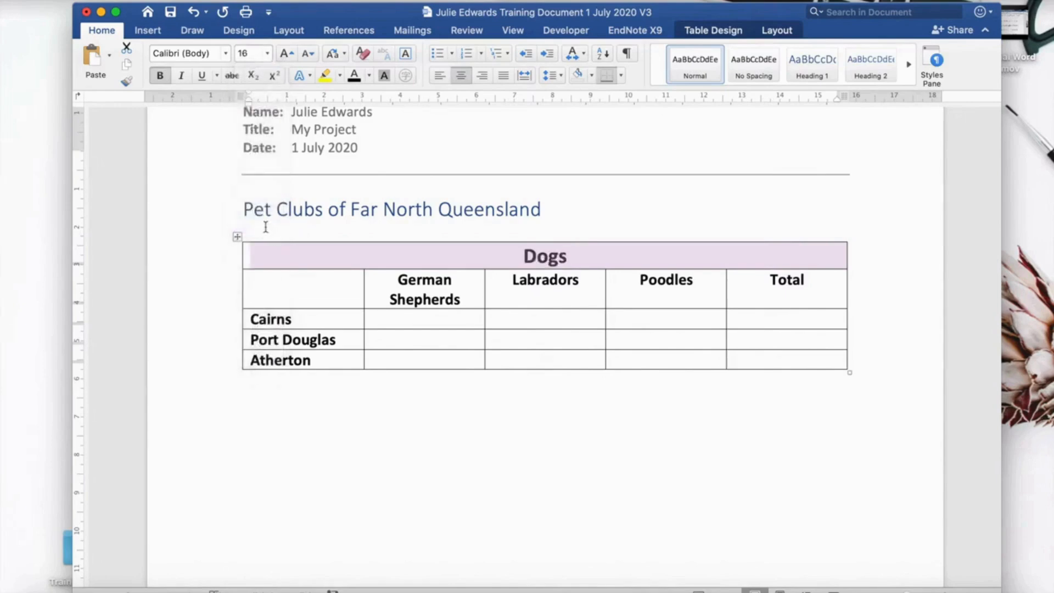
click(449, 405)
Fill the Cairns row with 100 German Shepherds, 50 Labradors, 4 Poodles and a total of 154.
click(409, 324)
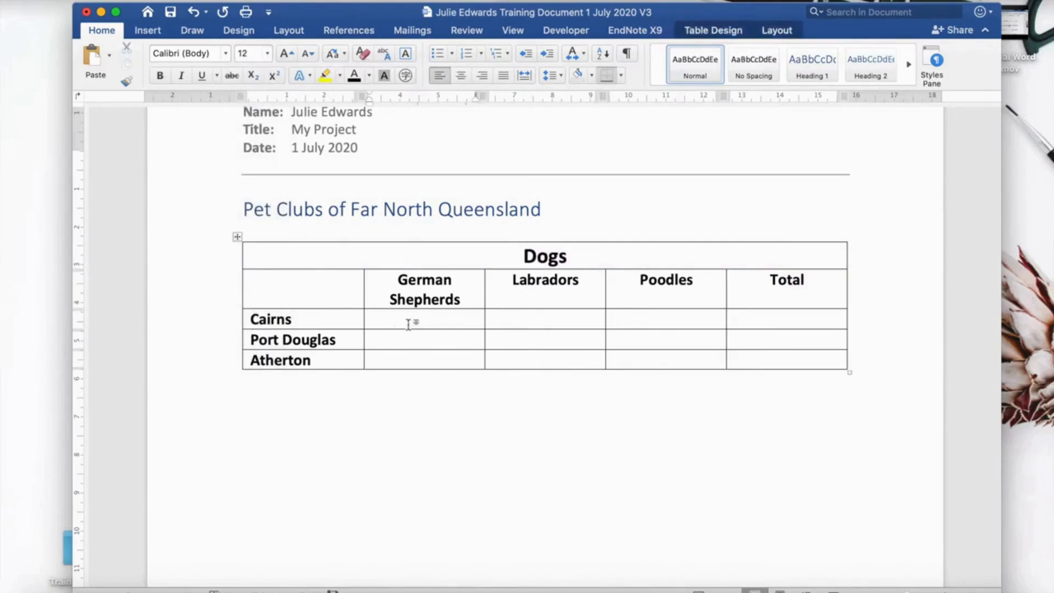
text(100)
click(537, 322)
text(50)
click(653, 315)
text(4)
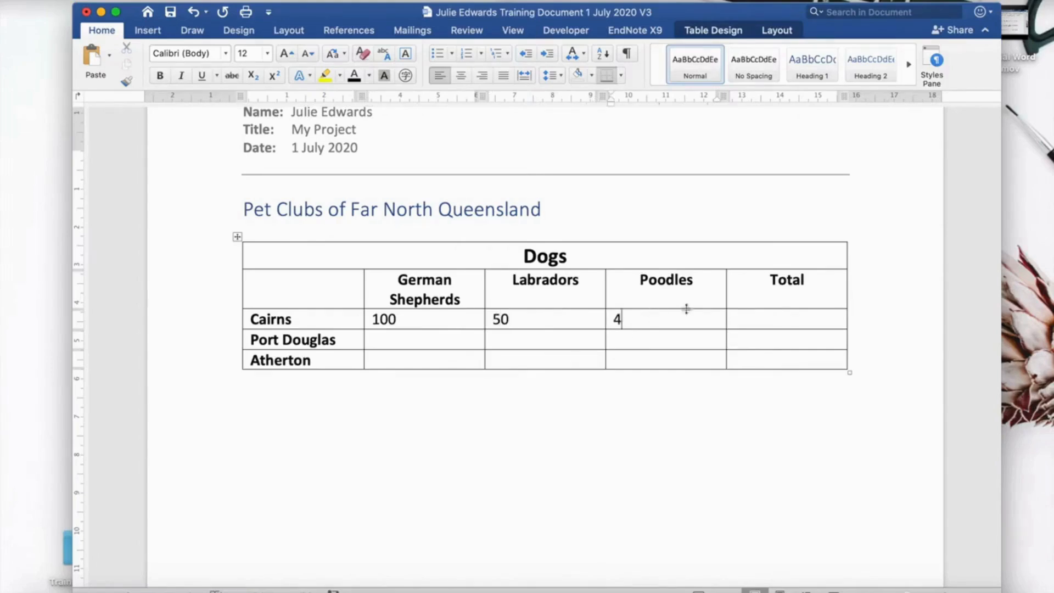
click(753, 323)
text(154)
Fill the Port Douglas row with 40 German Shepherds, 20 Labradors, 8 Poodles and a total of 68.
click(427, 339)
text(40)
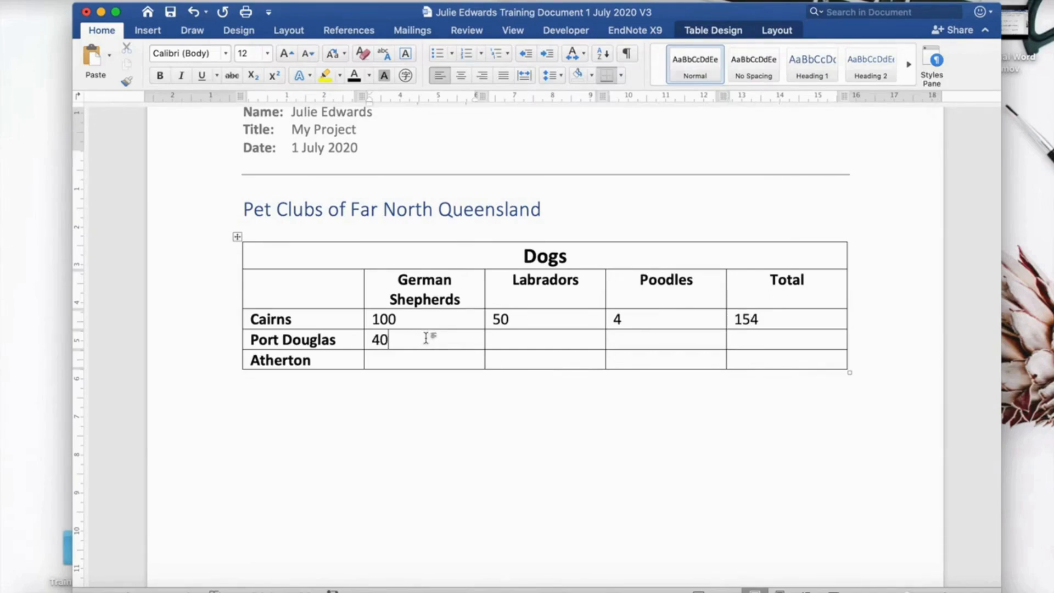
click(515, 341)
text(20)
click(630, 340)
text(8)
click(737, 345)
text(68)
Fill the Atherton row with 15 German Shepherds, 45 Labradors, 2 Poodles and a total of 62.
click(407, 367)
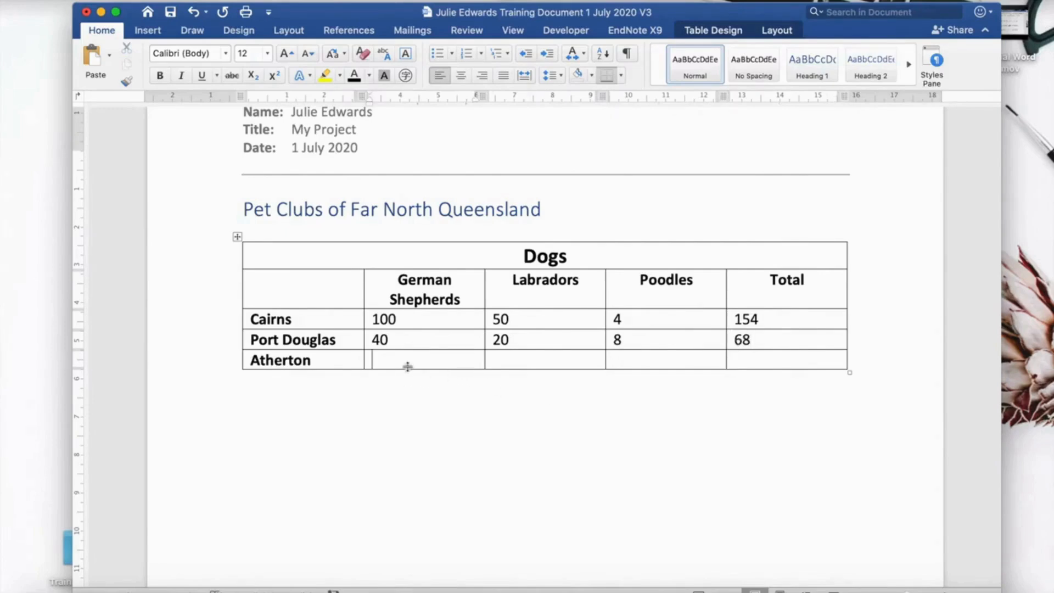
text(15)
text(45)
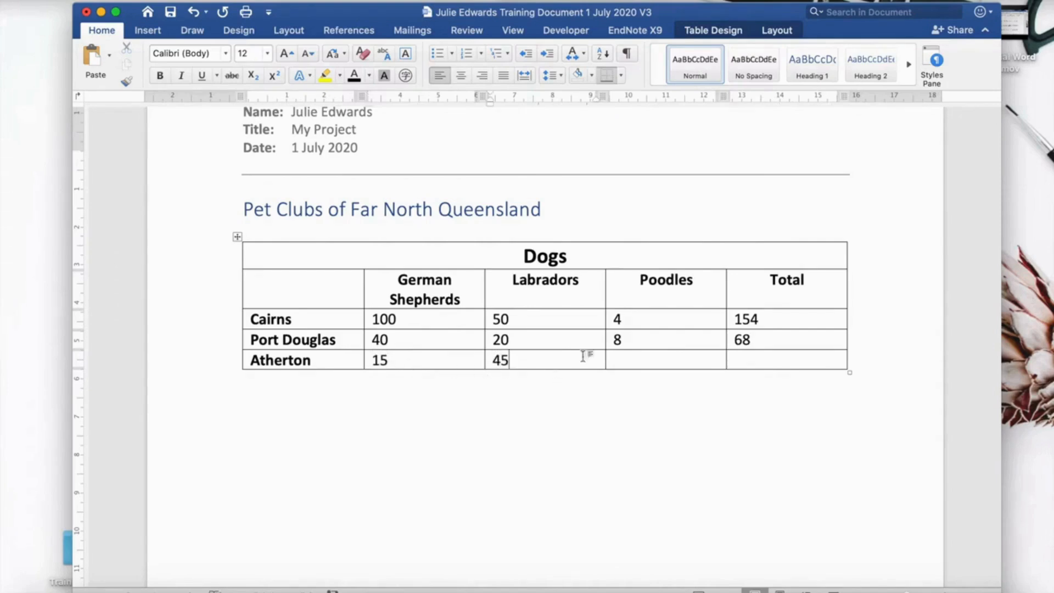
click(637, 357)
text(2)
click(745, 361)
text(62)
Centre all the numbers in the Cairns, Port Douglas and Atherton rows.
drag(768, 357, 419, 328)
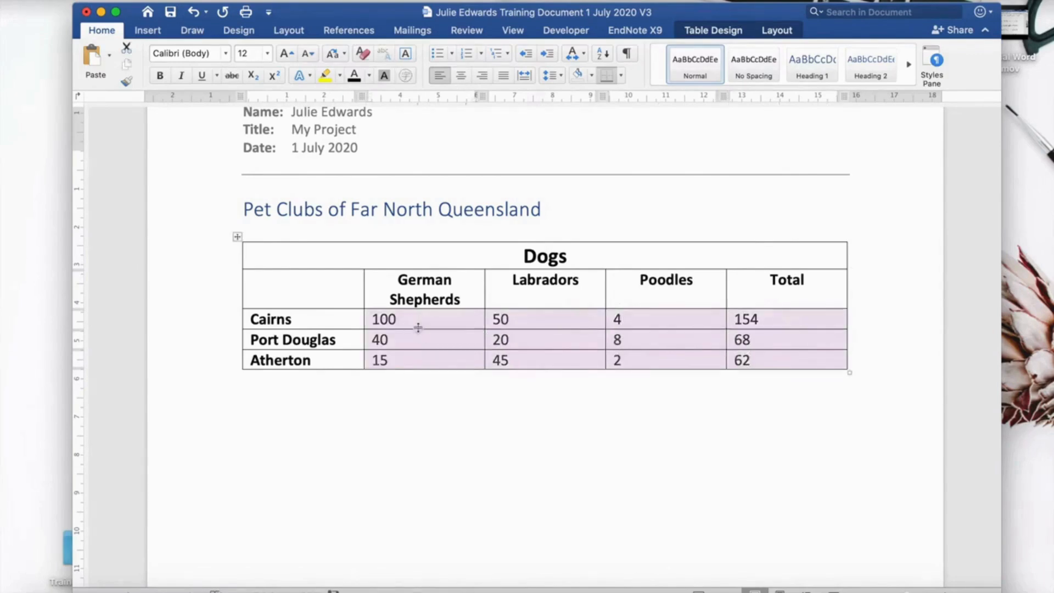
click(461, 77)
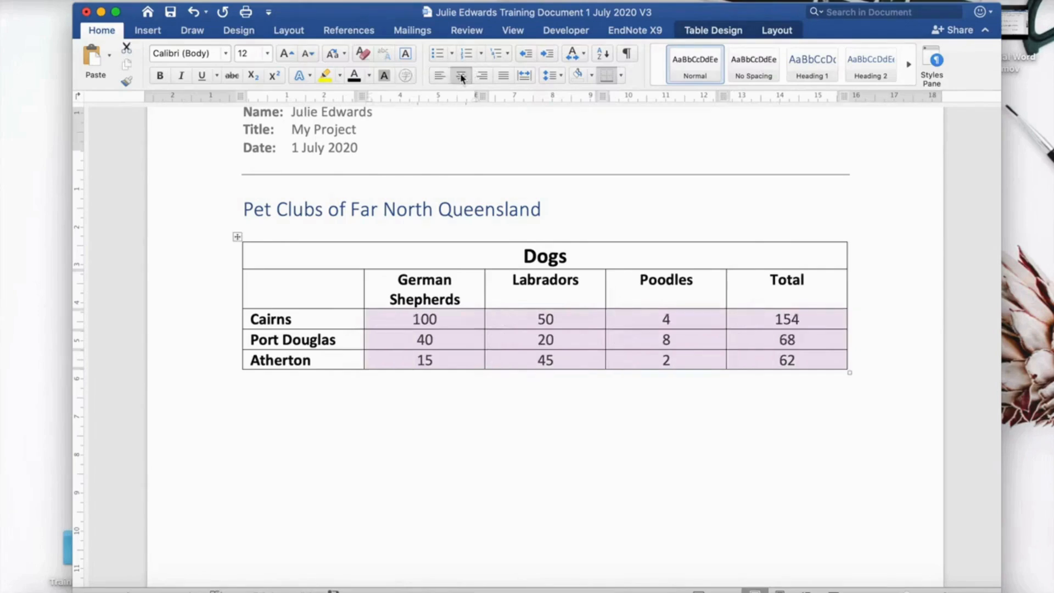
Insert the standing dog icon found with the search term "Dog" in the blank heading cell and shrink it to about 1.06 cm square.
click(303, 289)
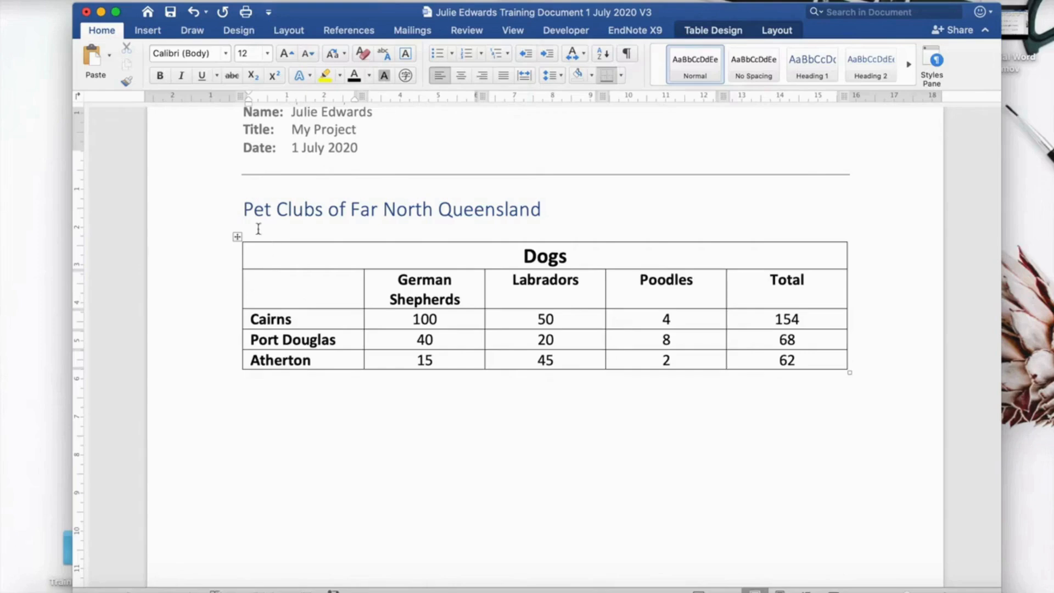
click(147, 31)
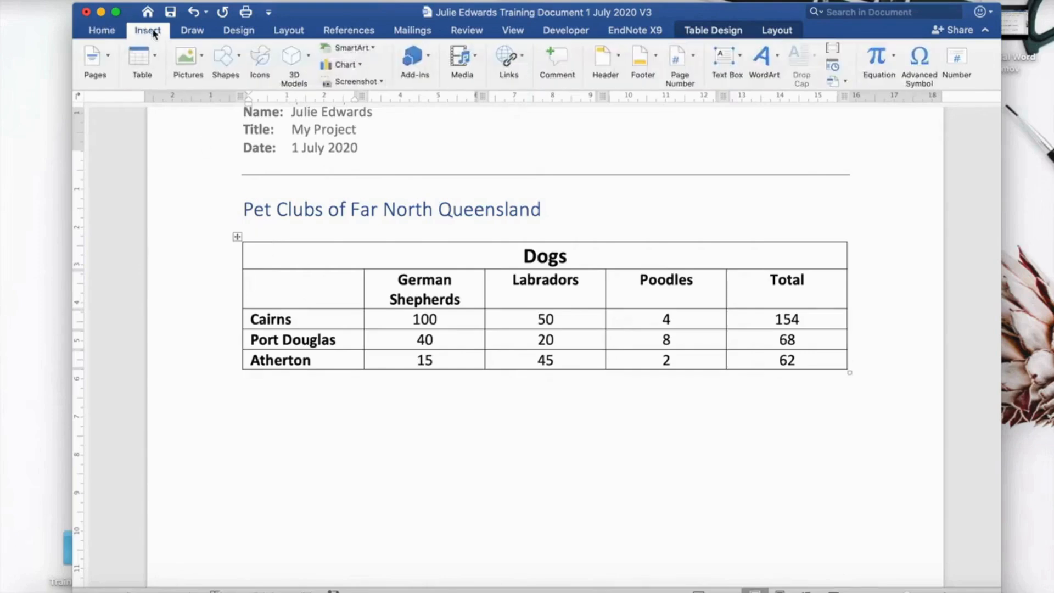
click(259, 60)
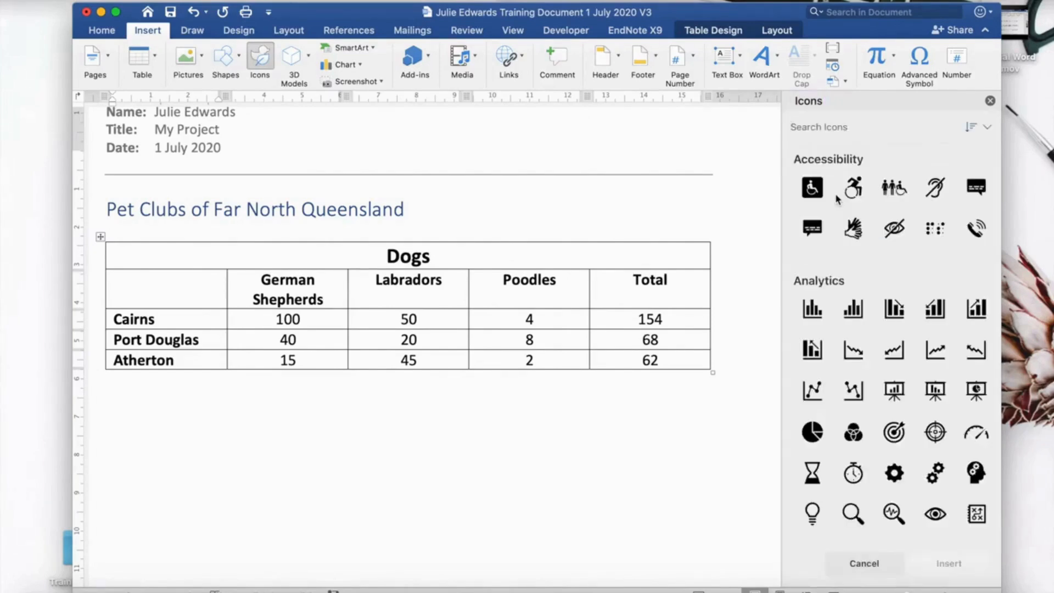
click(839, 127)
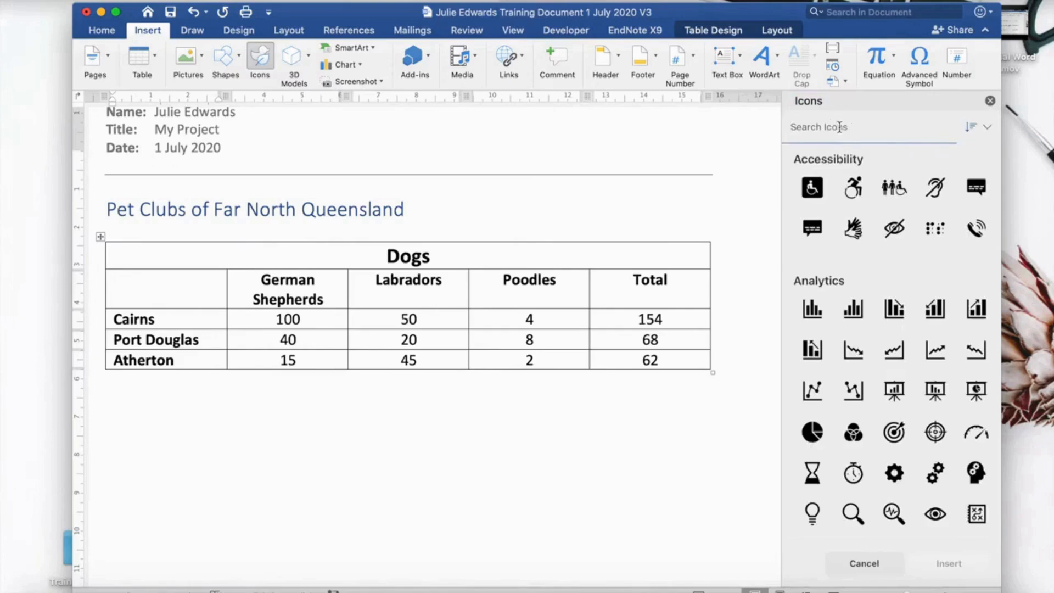
text(dogs)
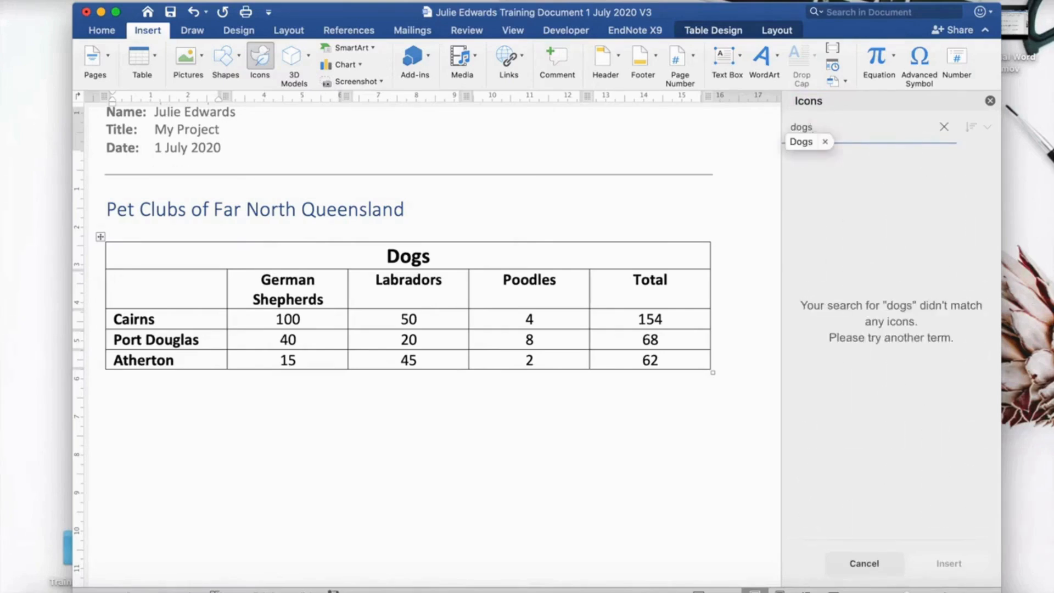
click(810, 144)
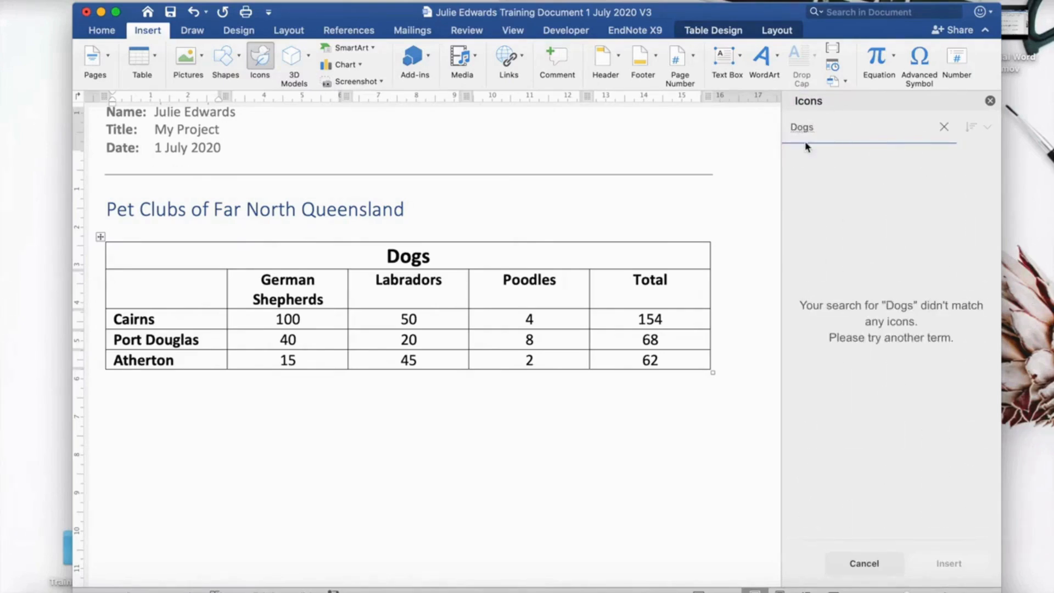
key(BackSpace)
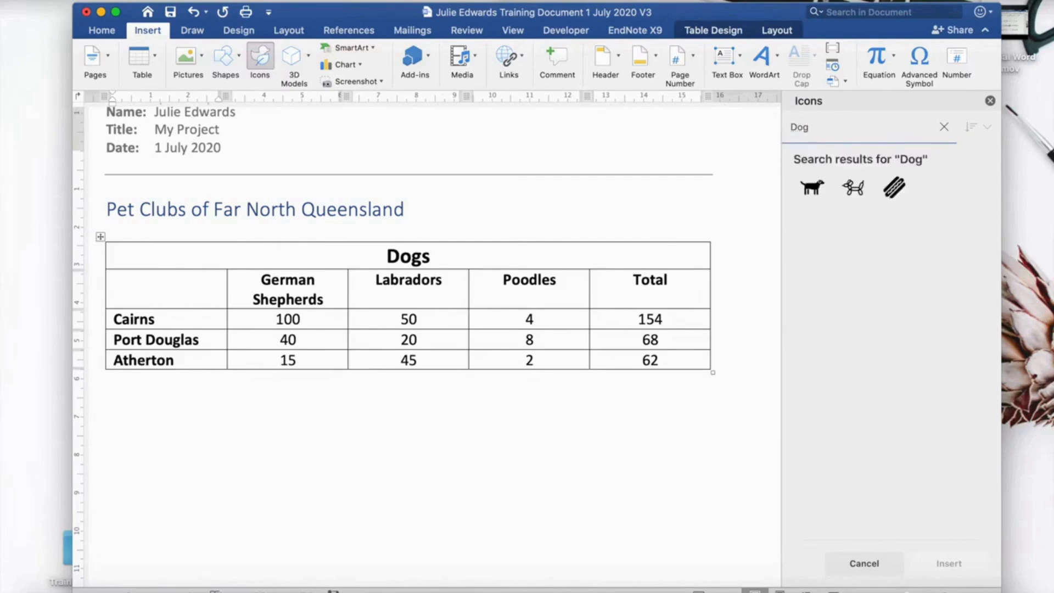
click(812, 188)
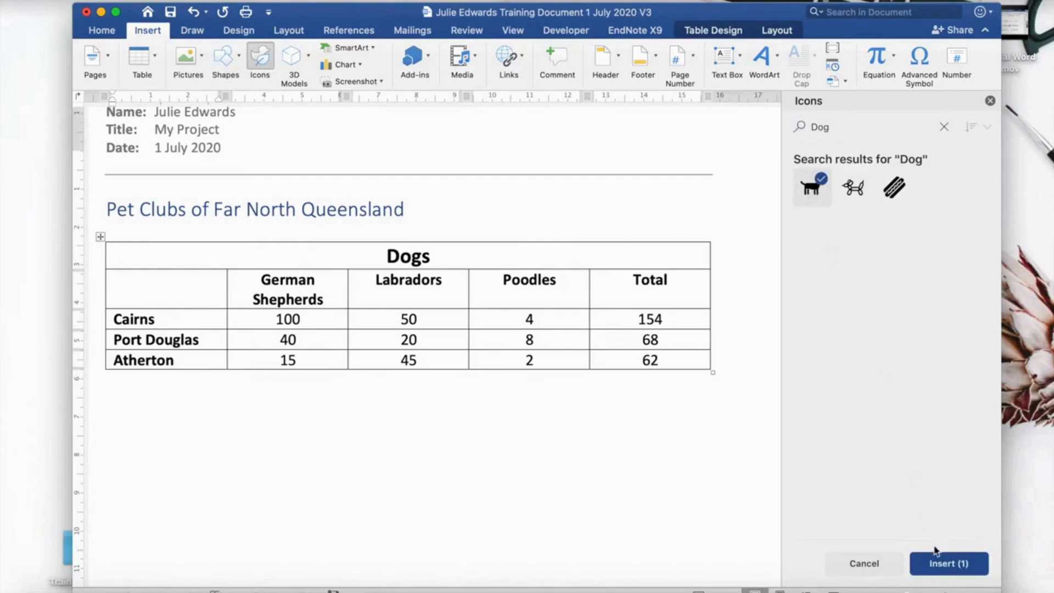
click(944, 566)
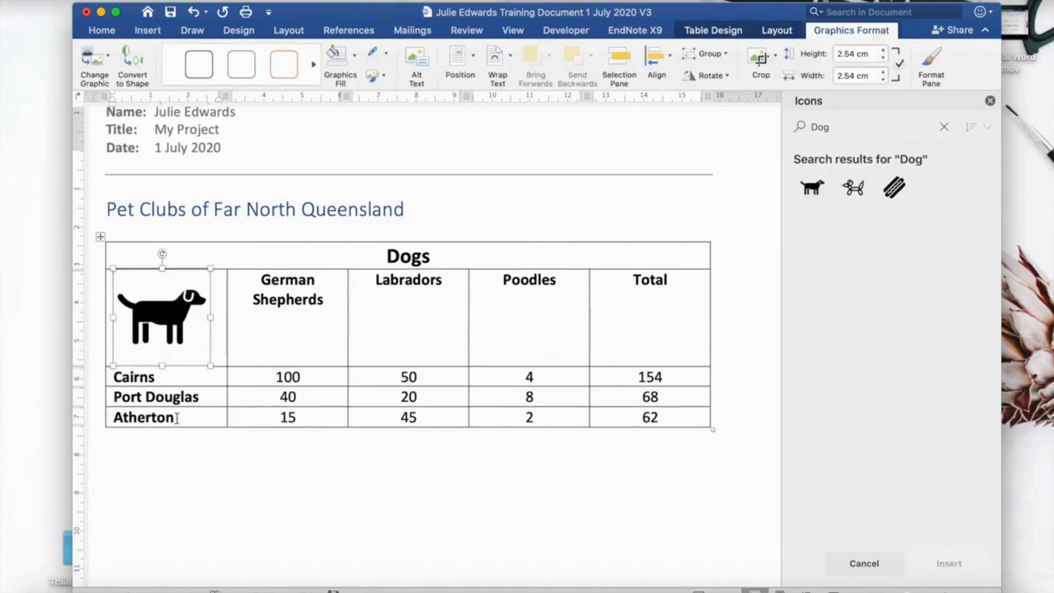
drag(209, 363, 154, 303)
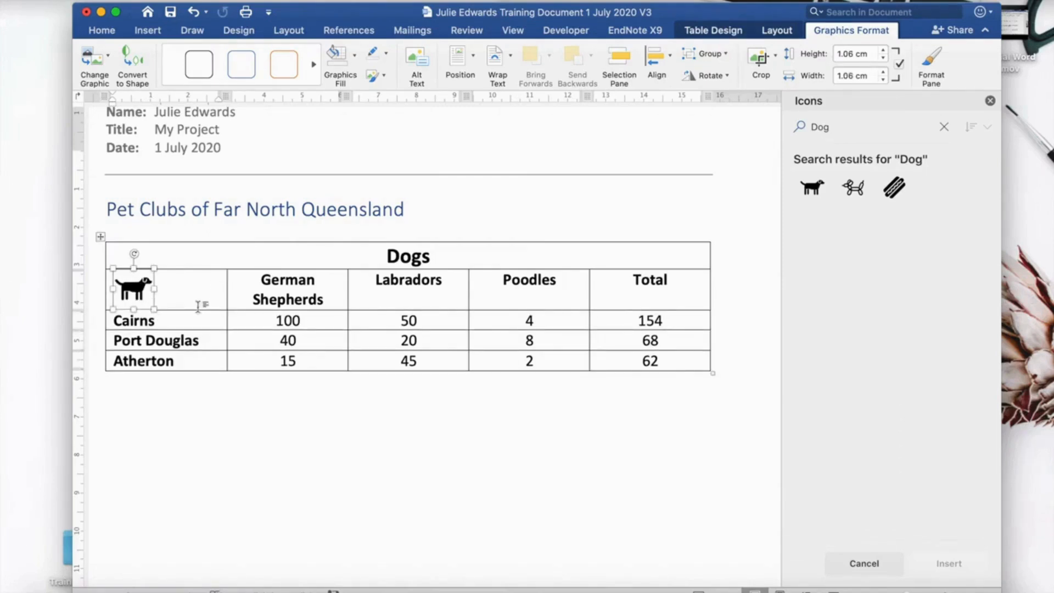
Try a black fill and a dark red fill on the dog icon.
click(354, 59)
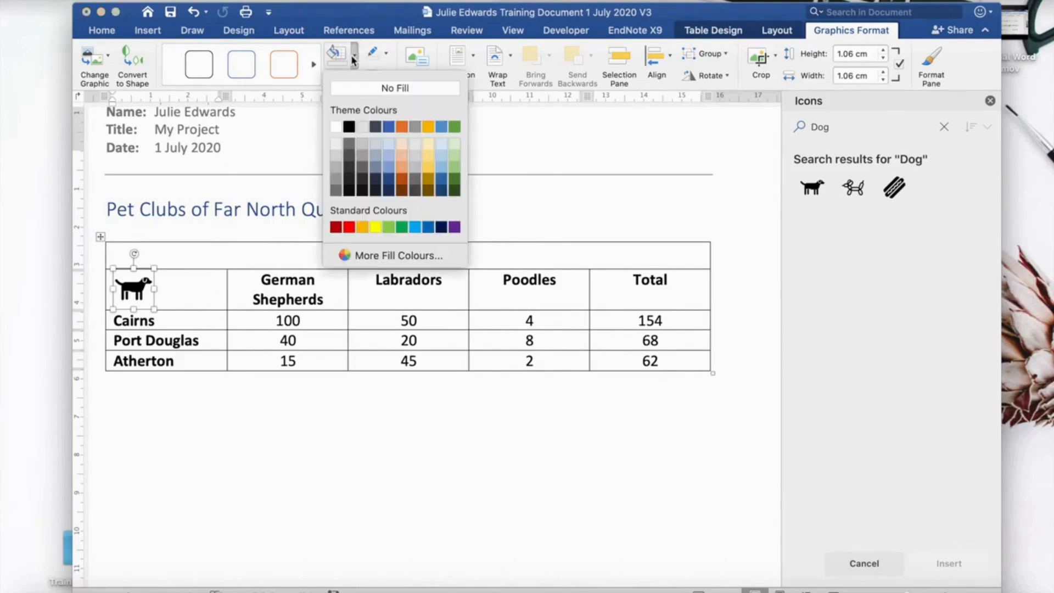
click(349, 127)
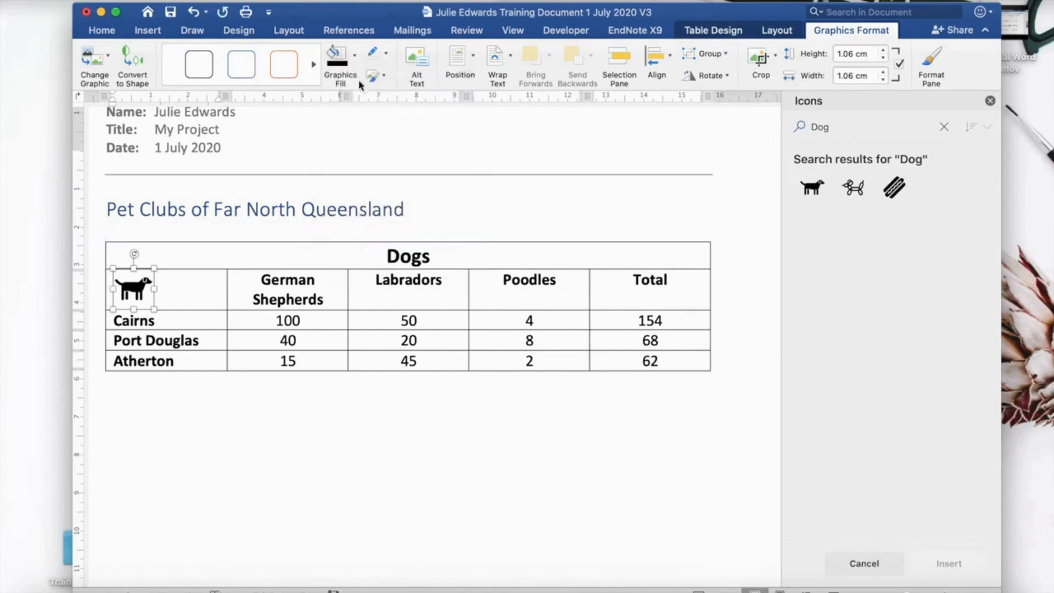
click(355, 56)
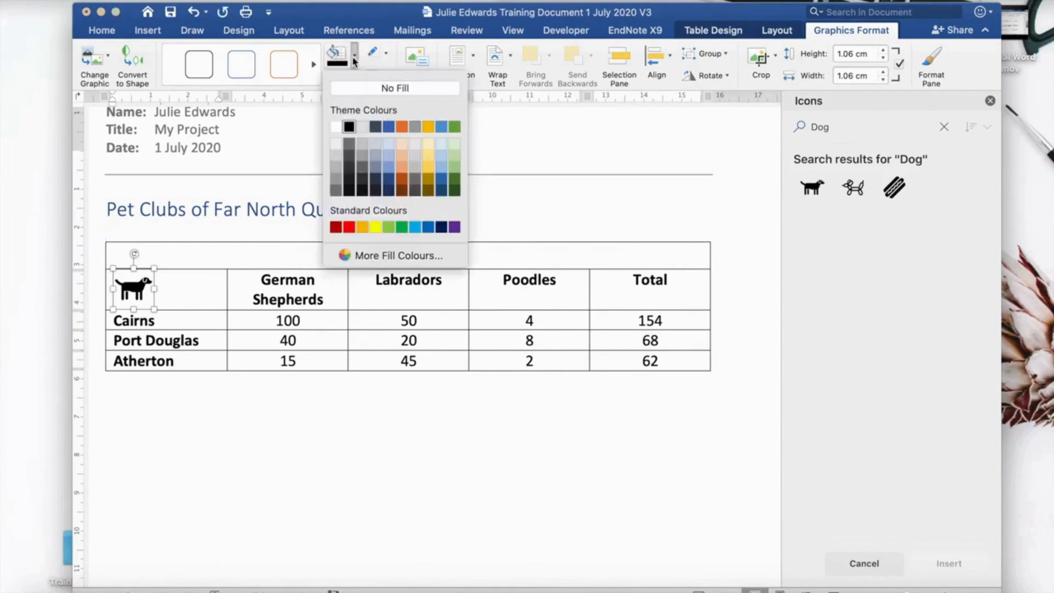
click(336, 227)
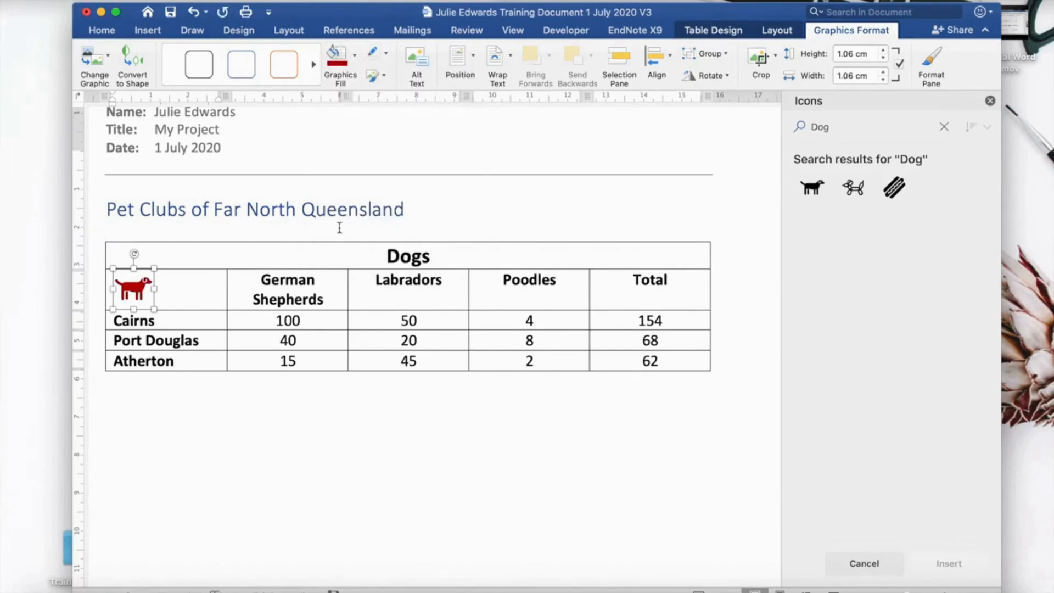
Fill the dog icon with dark grey and centre it in its table cell.
click(355, 56)
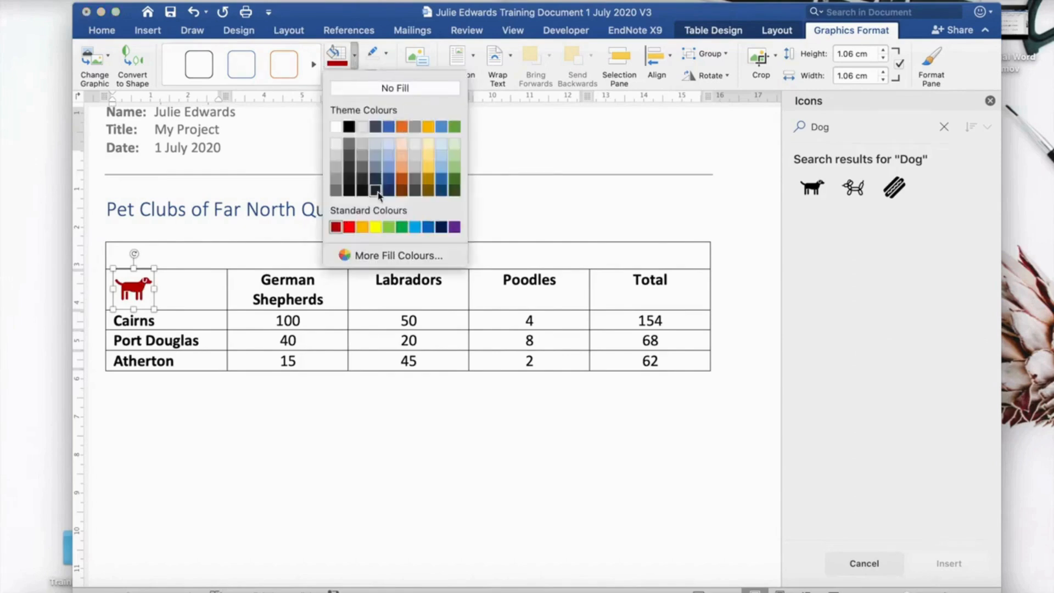
click(362, 173)
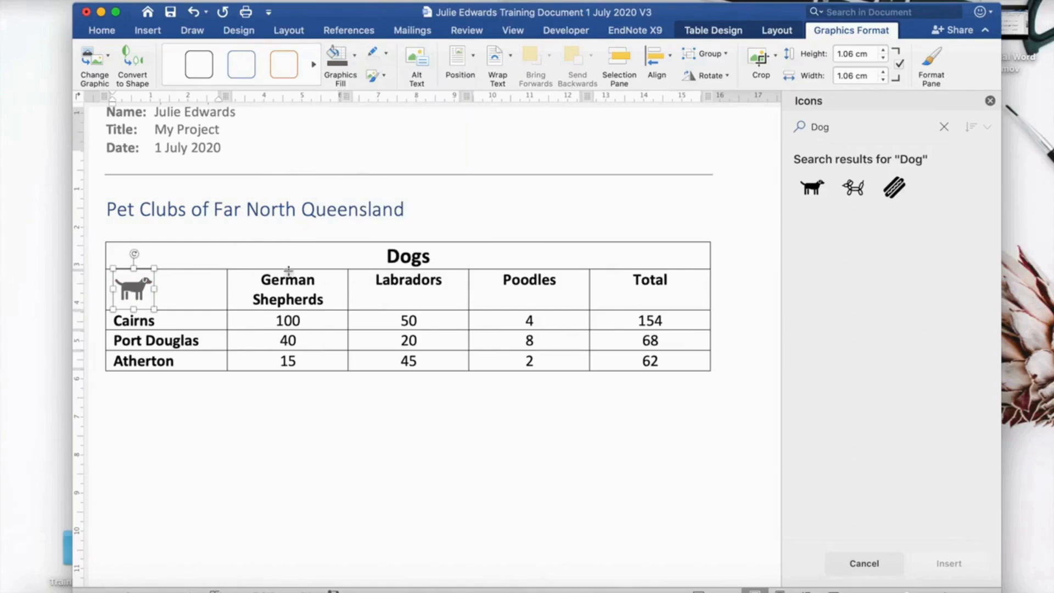
click(102, 33)
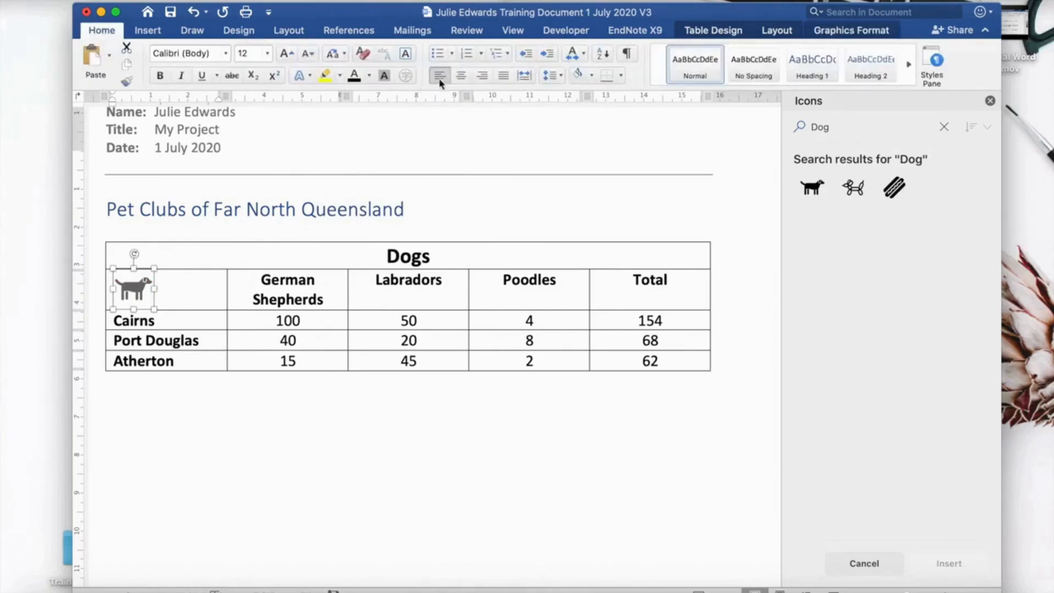
click(461, 77)
click(427, 492)
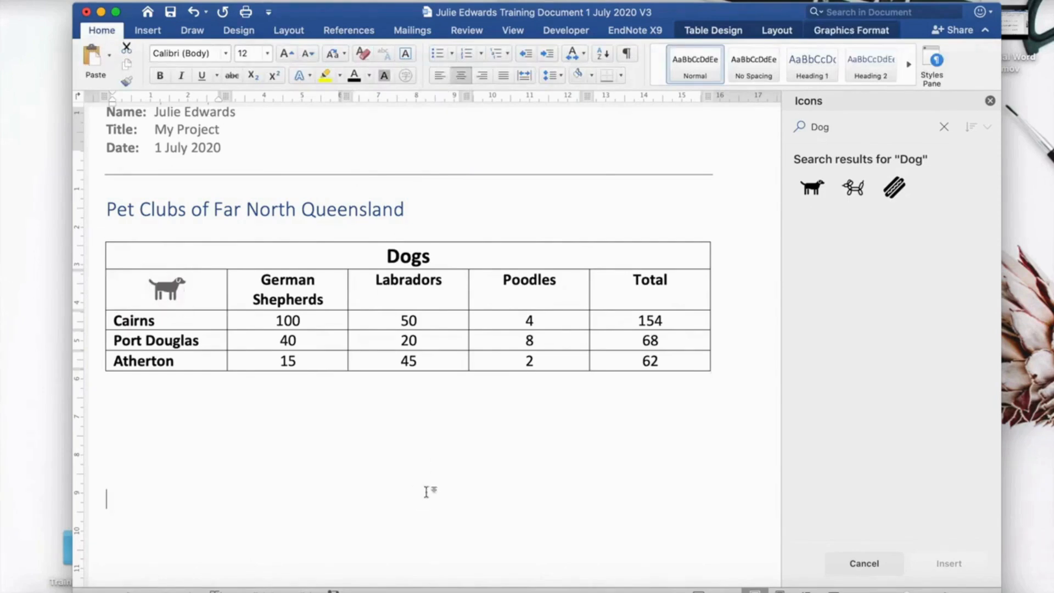
Shade the heading cells from German Shepherds to Total light green, applying the fill to the cells with a clear pattern.
click(684, 295)
drag(684, 295, 301, 300)
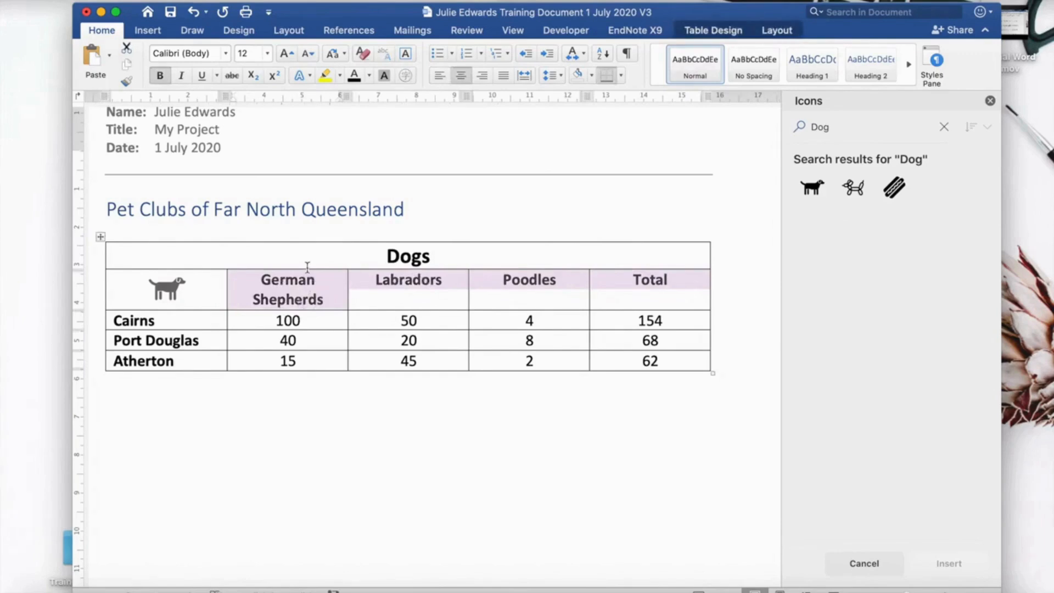
click(233, 1)
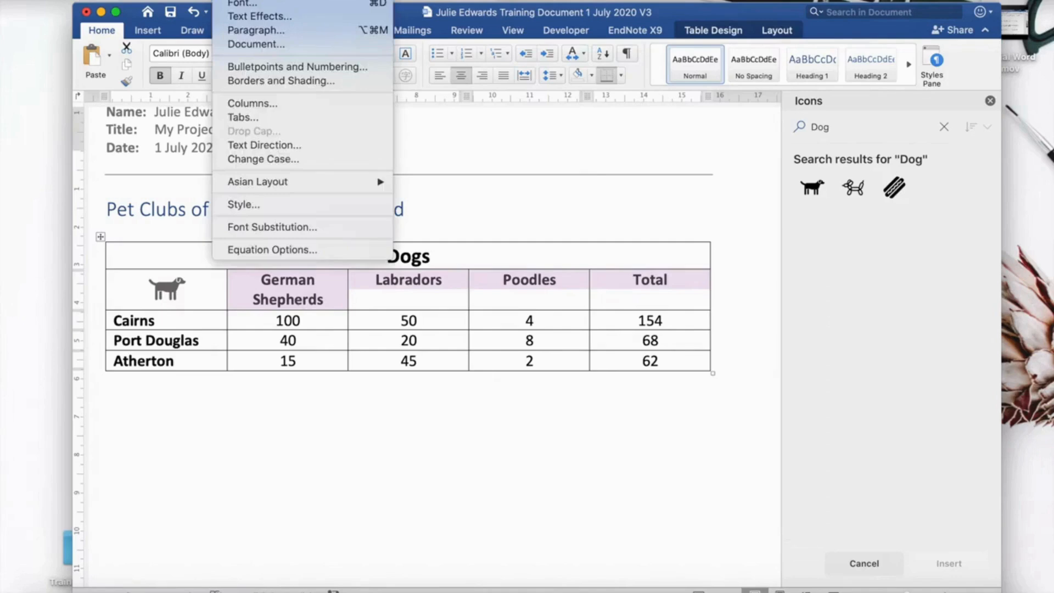
click(259, 81)
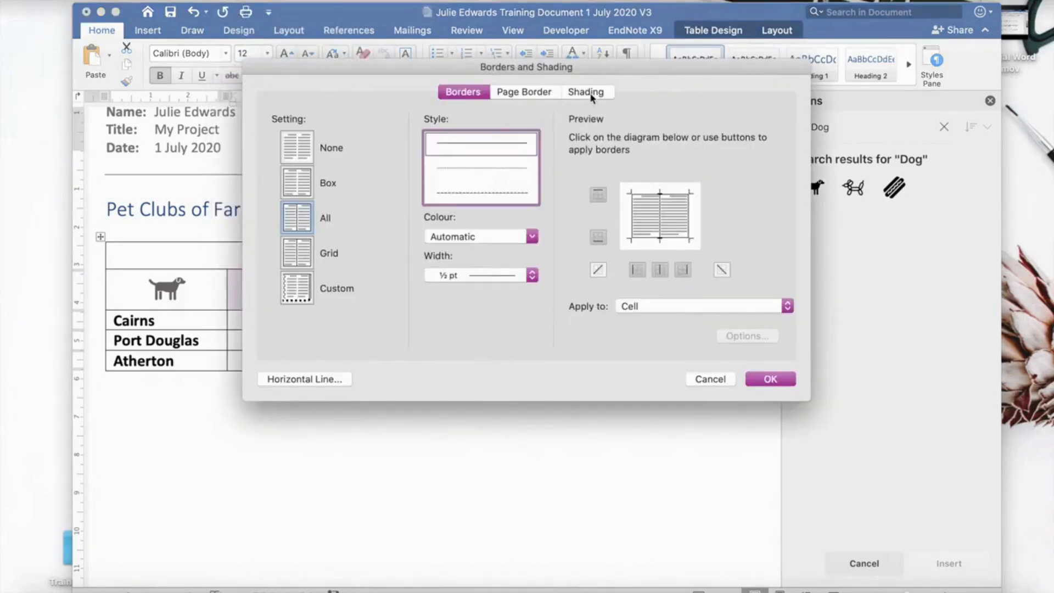
click(586, 92)
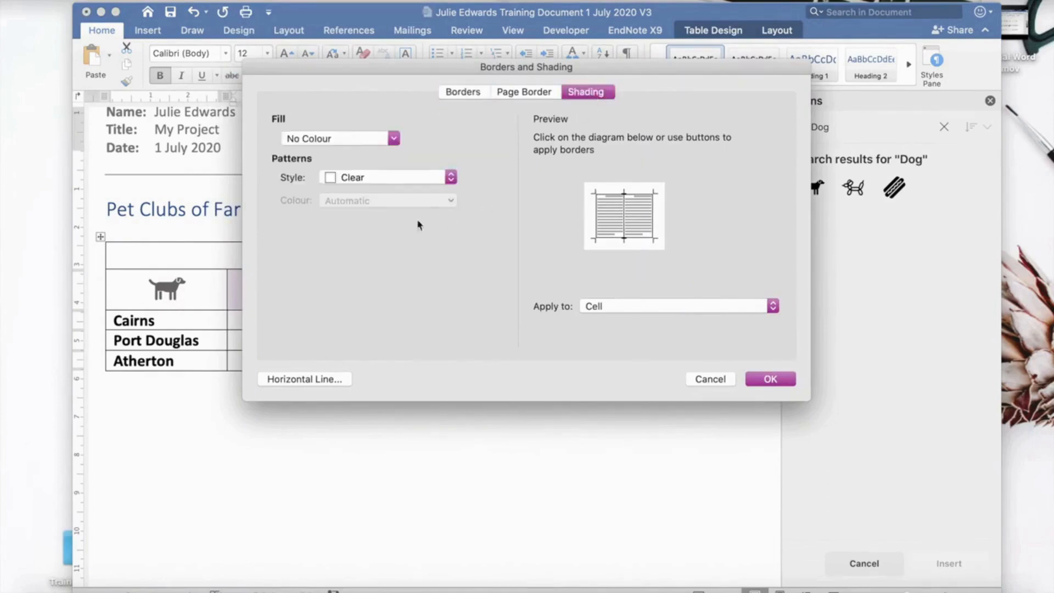
click(365, 141)
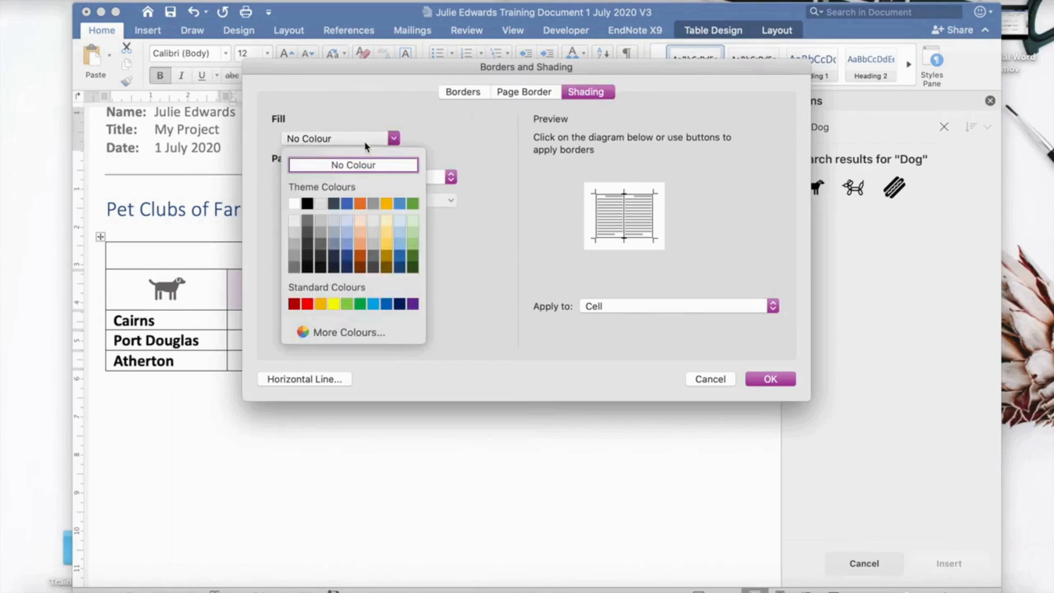
click(414, 245)
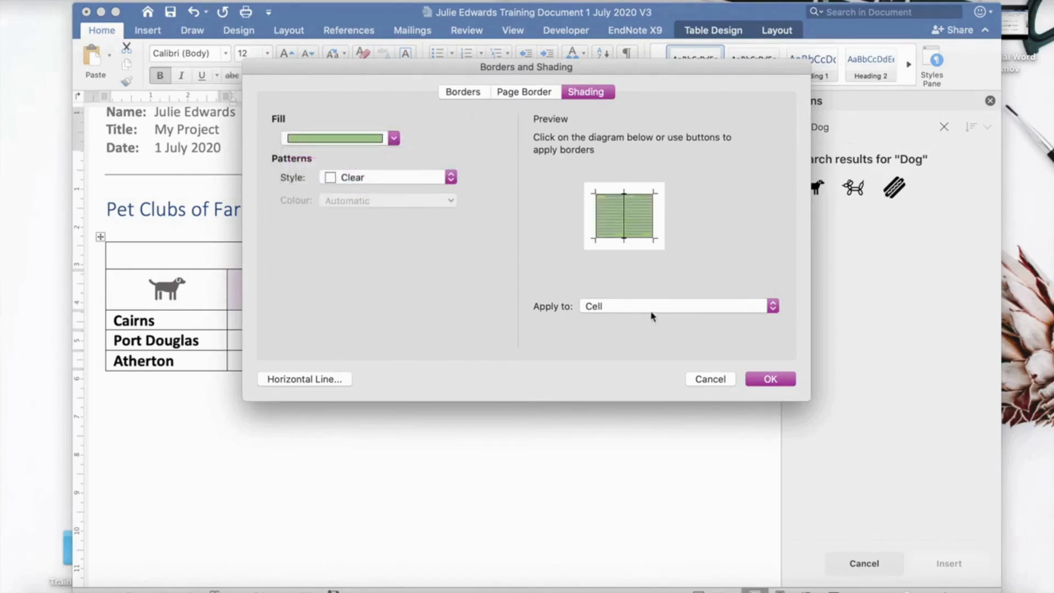
click(772, 310)
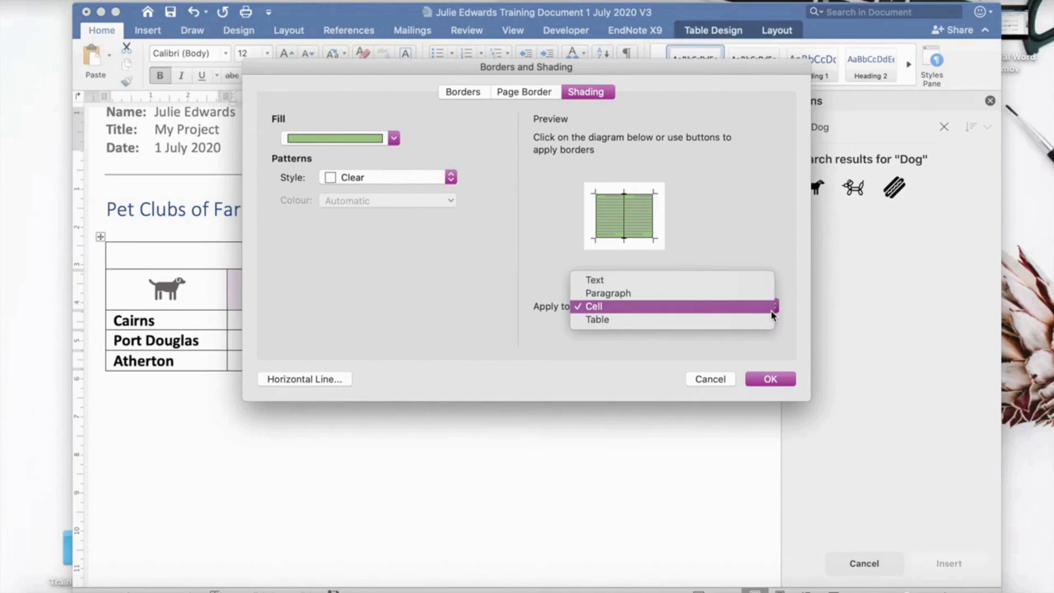
click(771, 381)
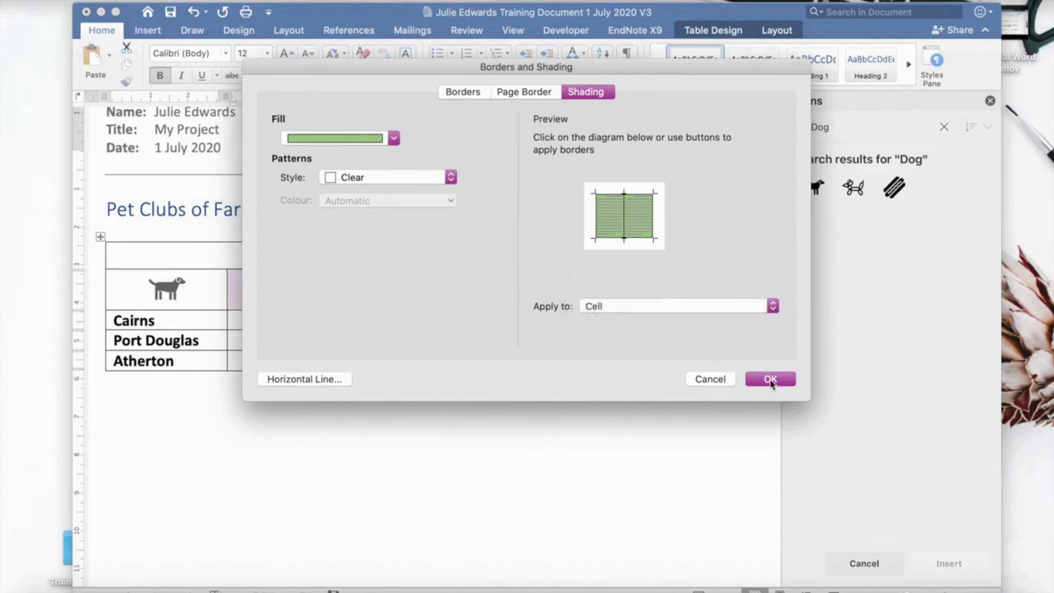
Confirm the green heading shading and colour the town names Cairns, Port Douglas and Atherton grey in the Dogs table.
click(771, 381)
click(628, 421)
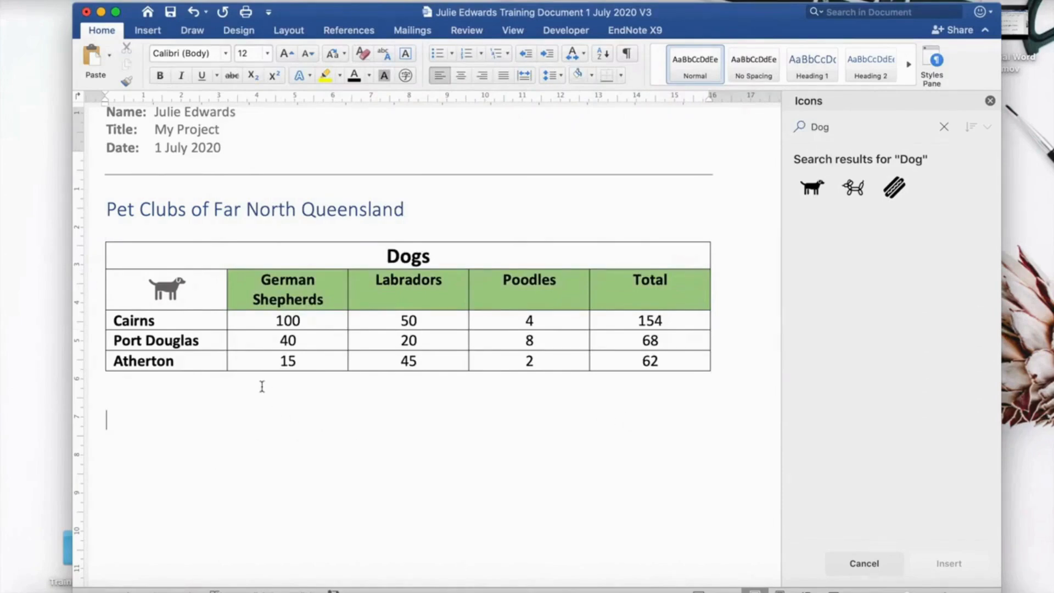
drag(194, 360, 120, 325)
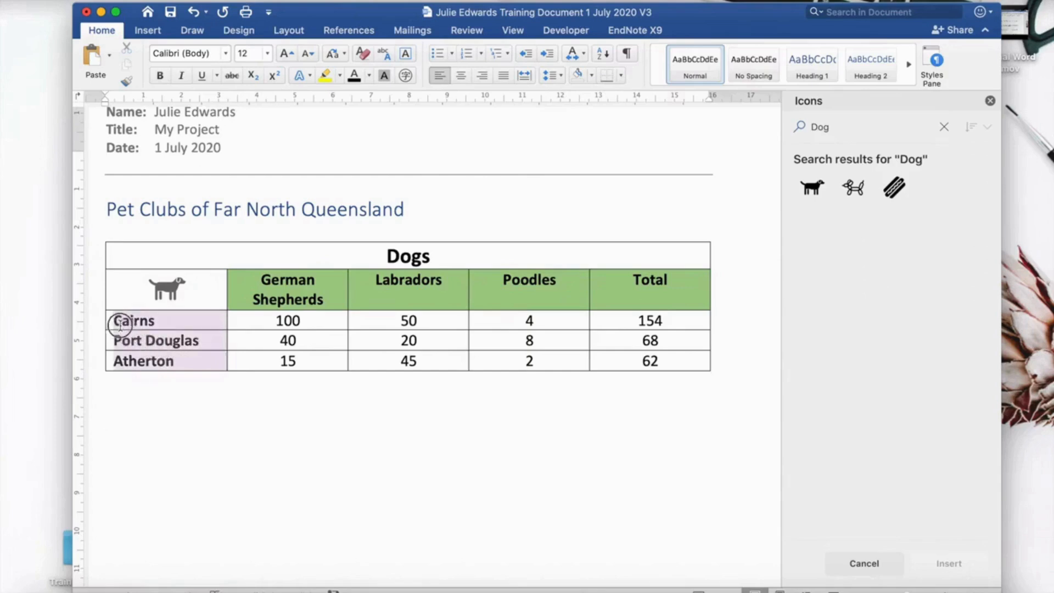
click(369, 76)
click(358, 208)
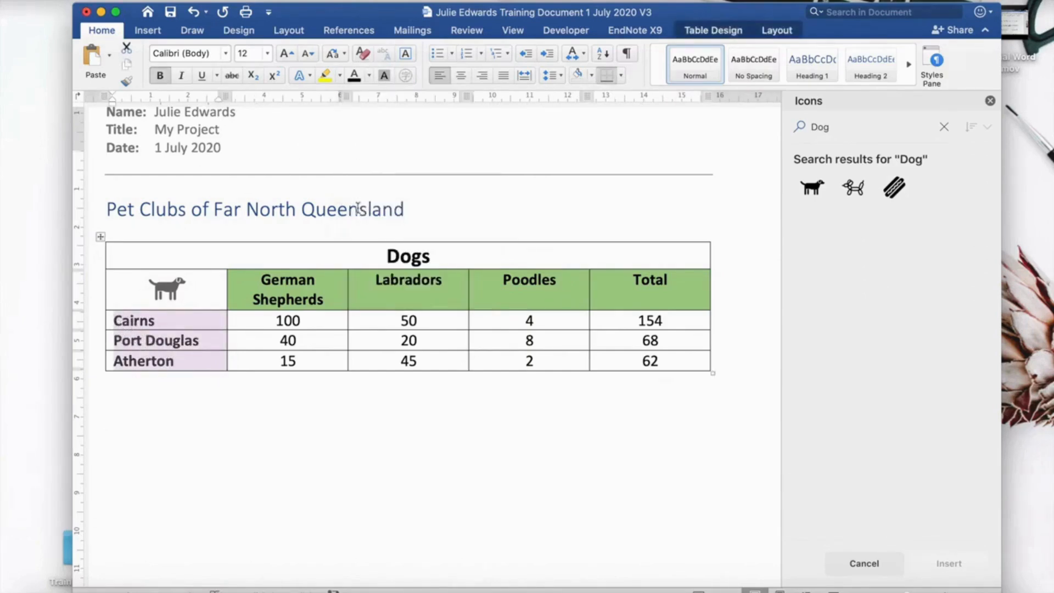
click(292, 393)
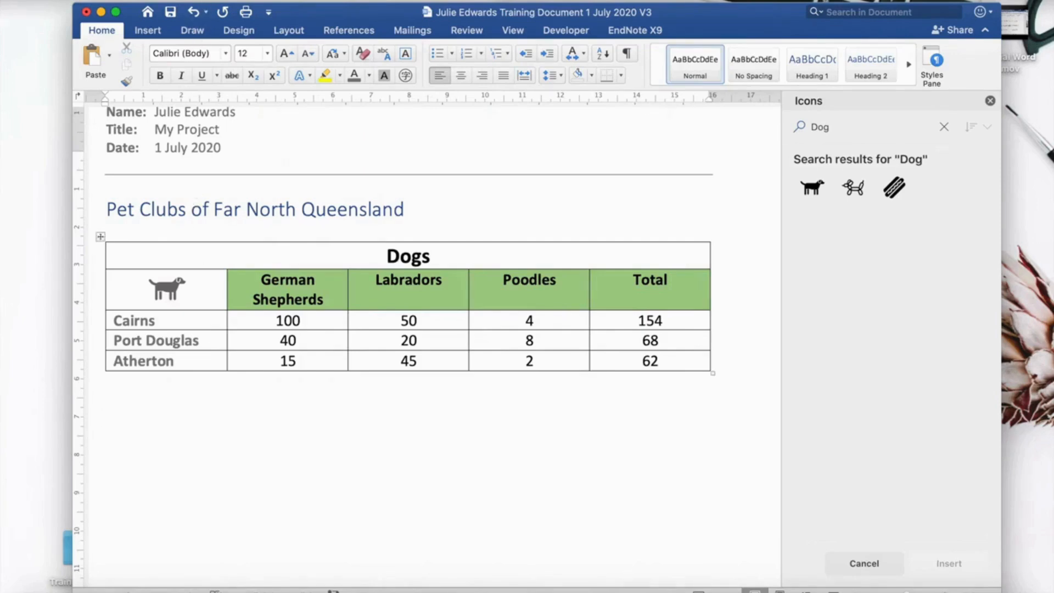
Insert a second table with five columns and four rows below the Dogs table.
click(190, 0)
click(141, 34)
click(146, 31)
click(147, 51)
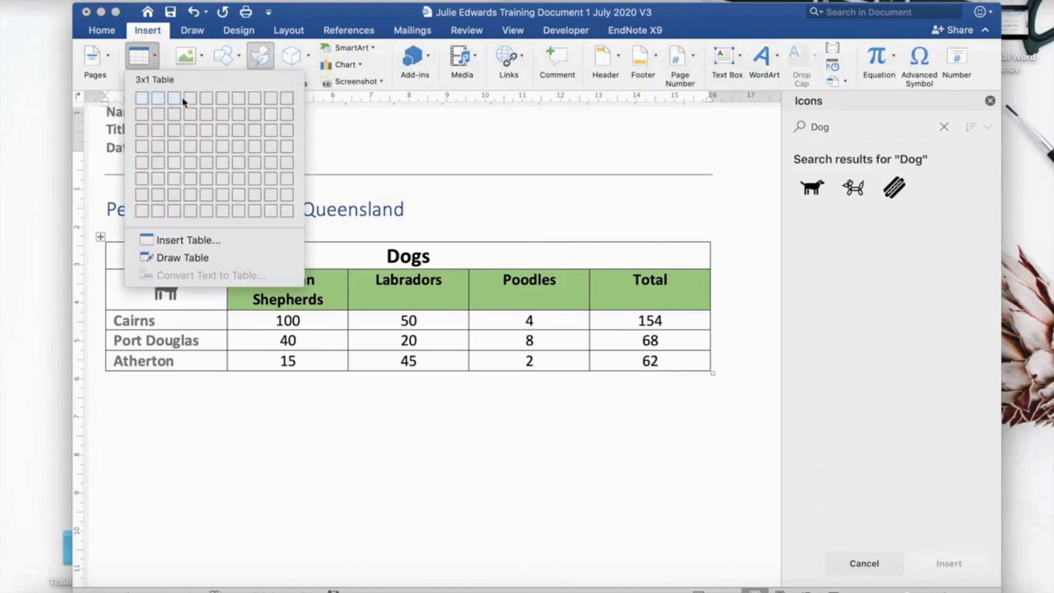
click(206, 145)
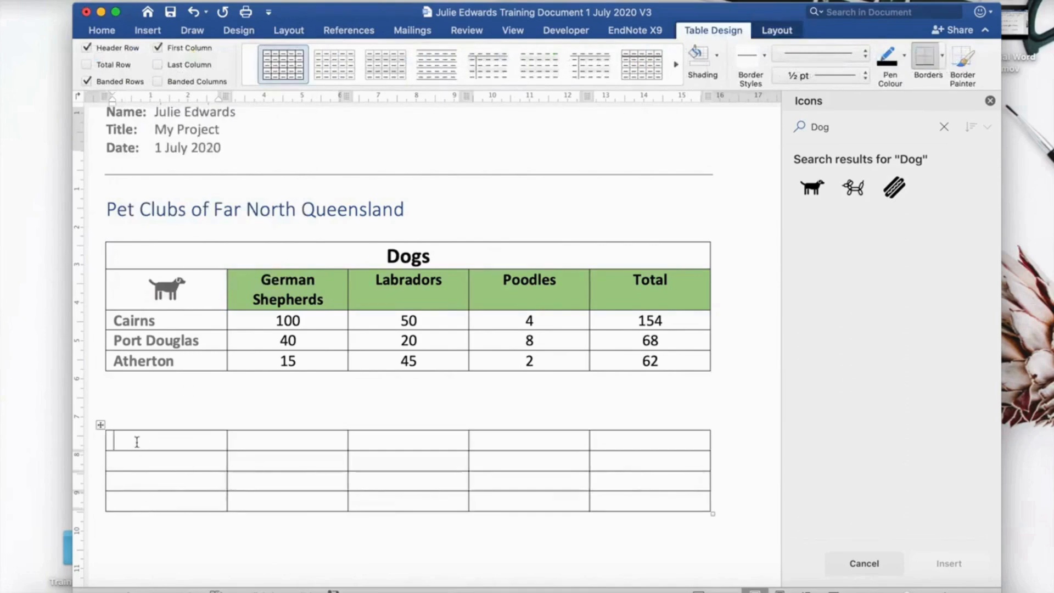
Enter "Cats" in the new table's first row, merge that row's cells, and make the title bold and centred.
text(Cats)
drag(632, 438, 205, 431)
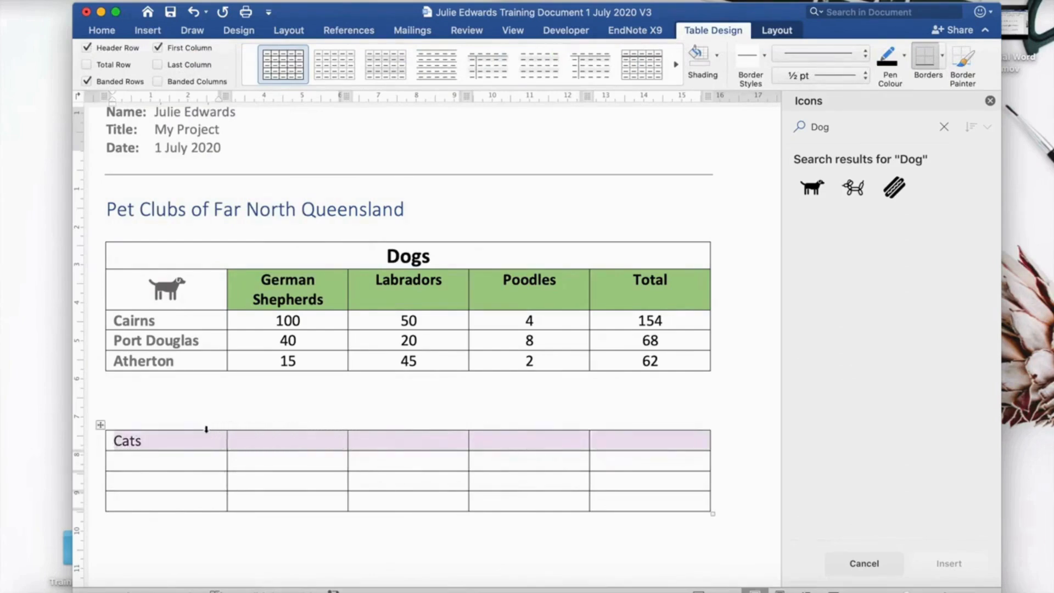
click(105, 32)
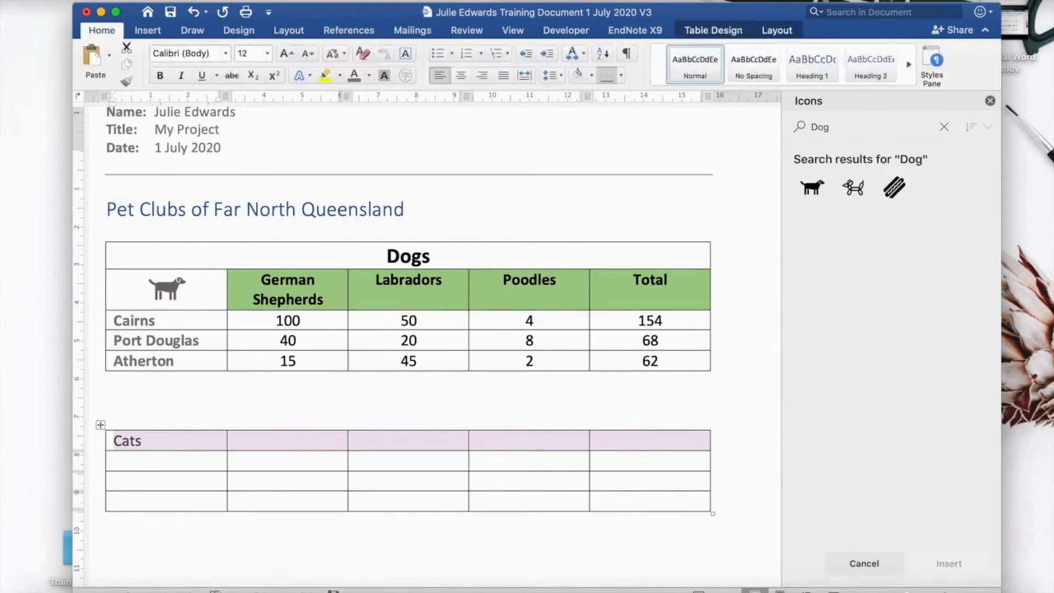
click(315, 0)
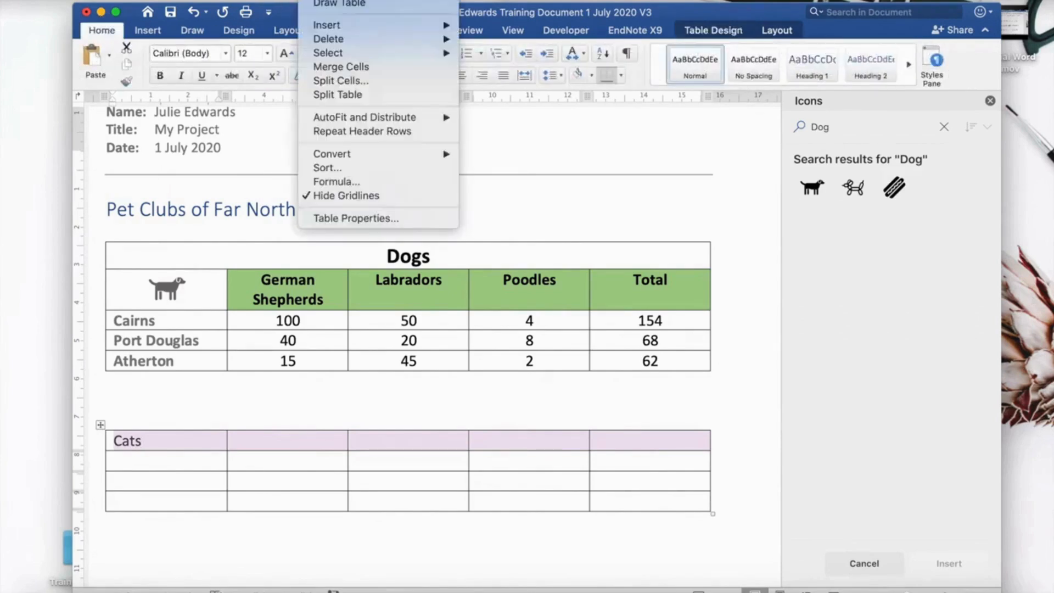
click(330, 70)
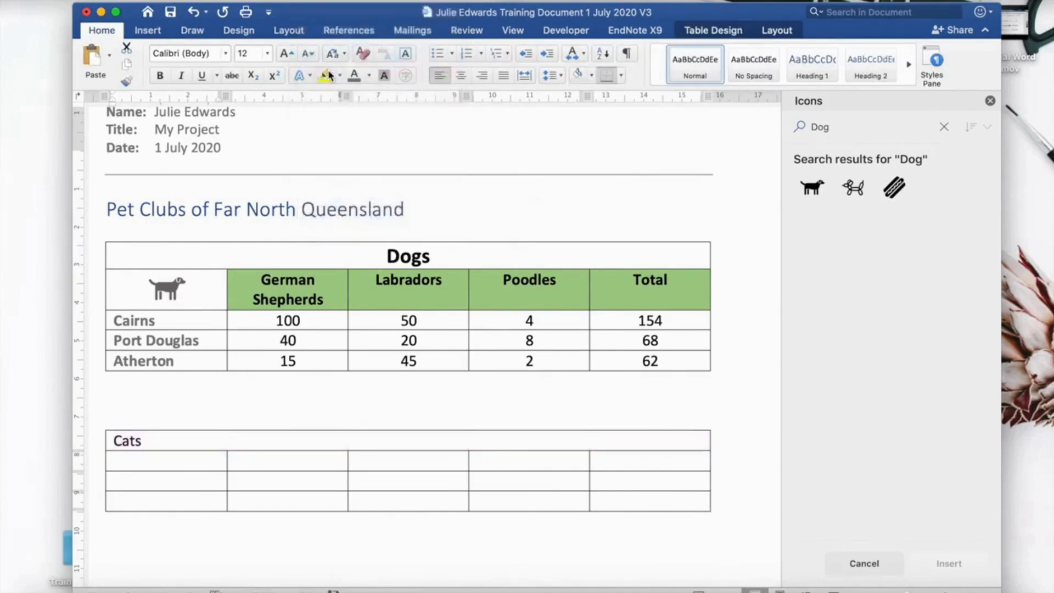
click(160, 75)
click(460, 75)
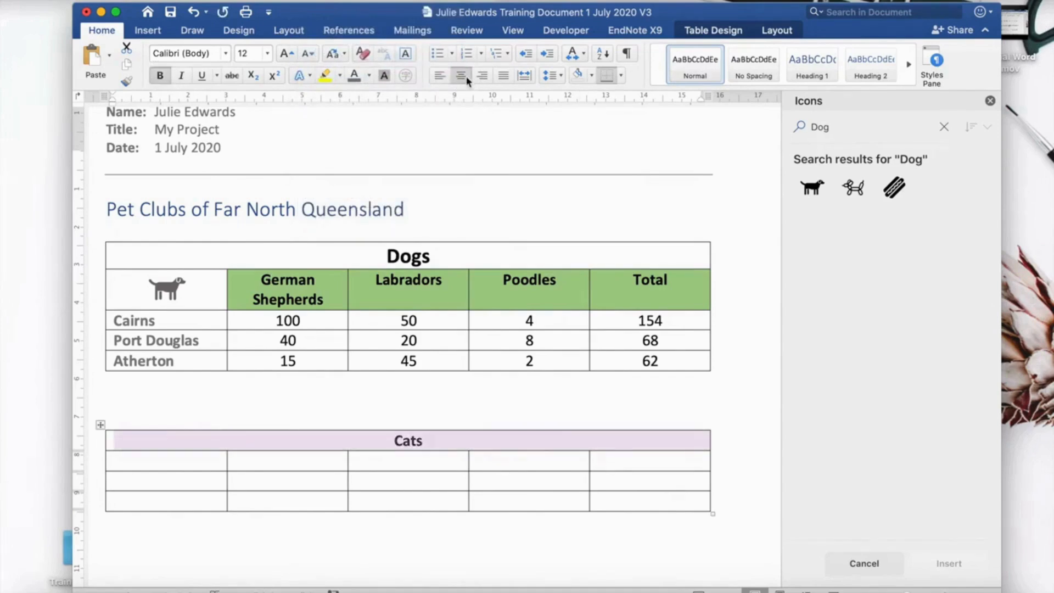
Insert the sitting cat icon found with the search term "cat" in the first cell below the Cats title.
click(132, 463)
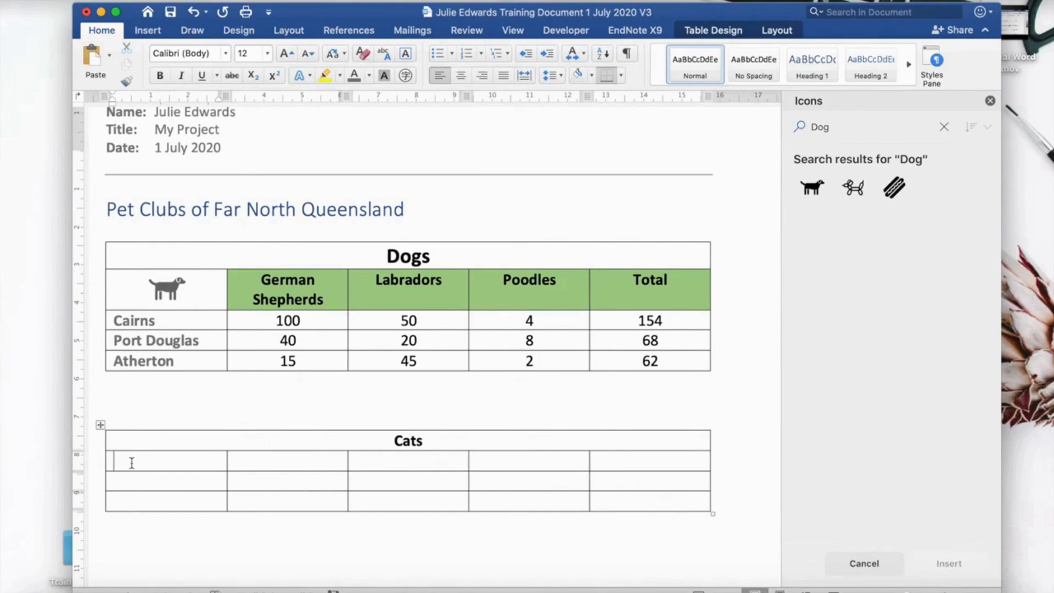
click(863, 125)
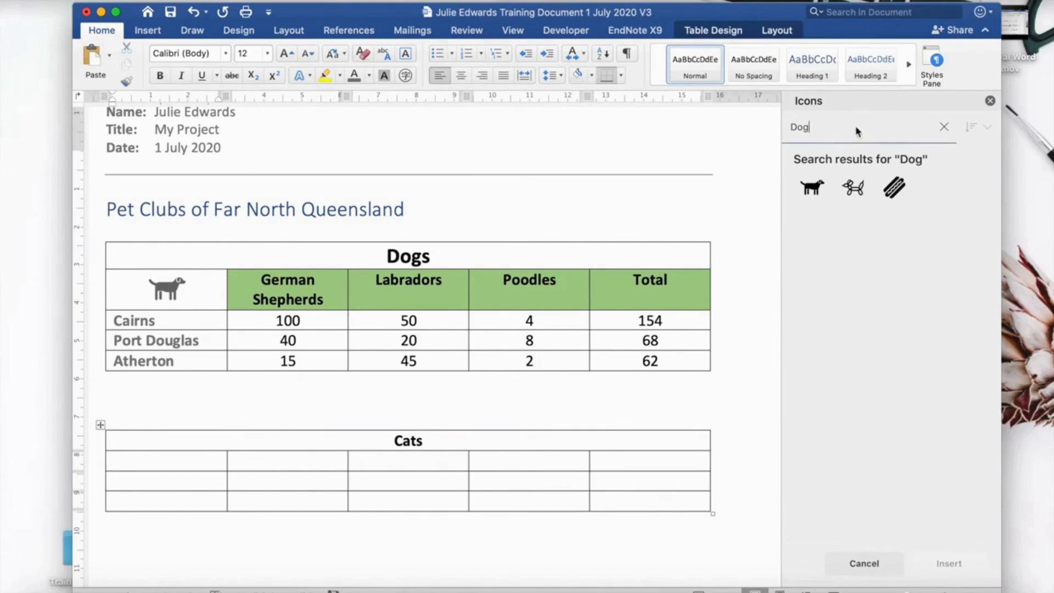
key(BackSpace)
key(BackSpace)
key(BackSpace)
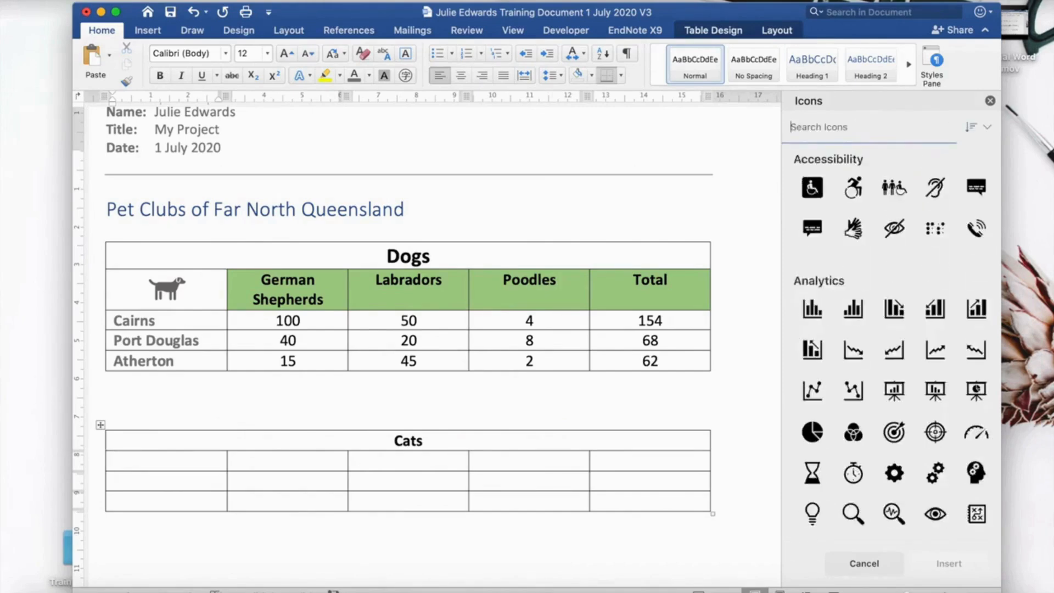
text(cat)
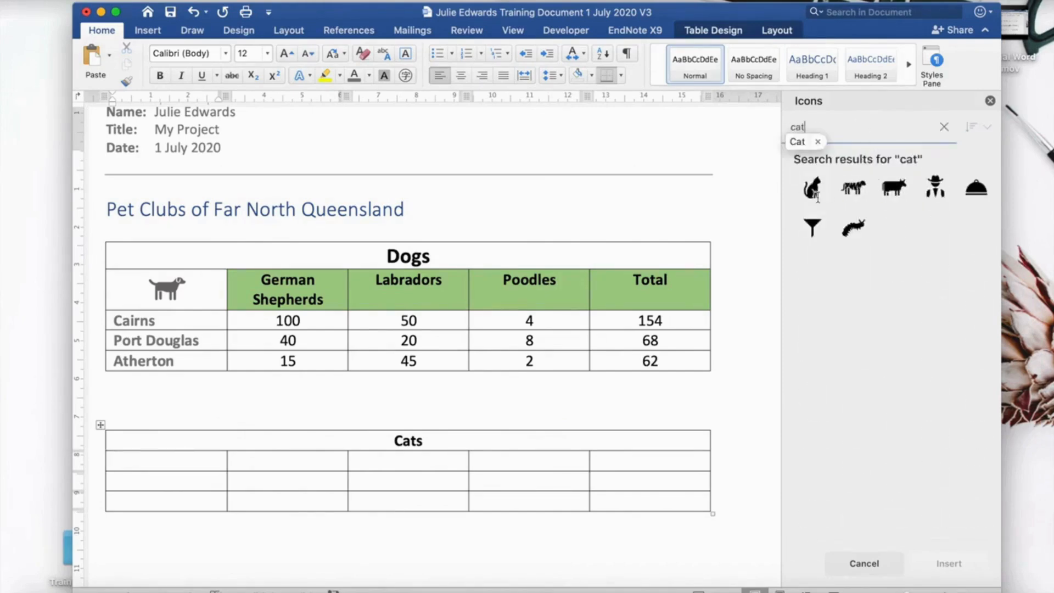
click(816, 192)
click(942, 569)
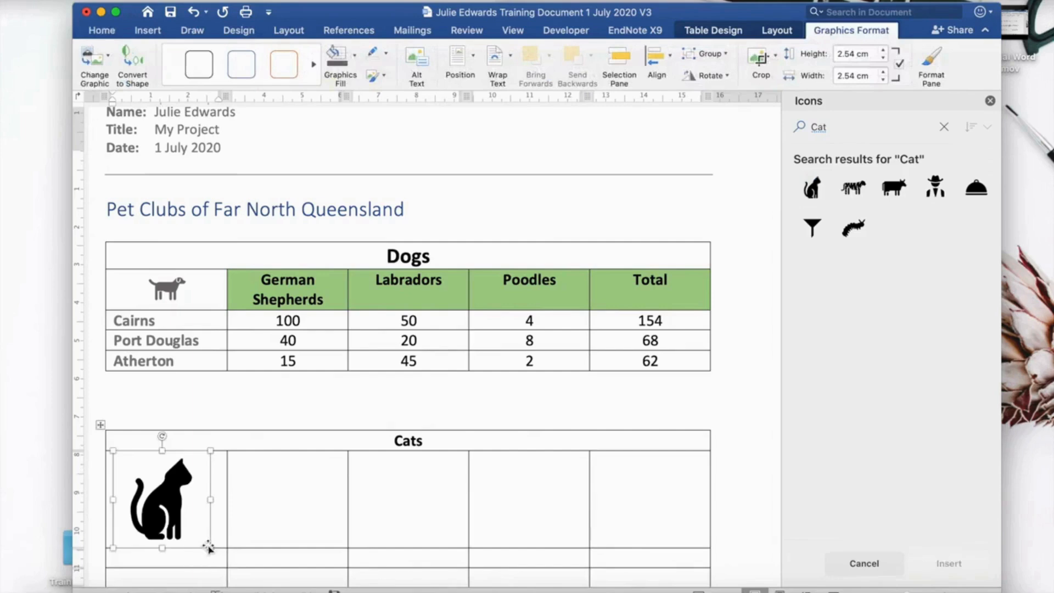
Shrink the cat icon to about 1.15 cm square and centre it in its table cell.
drag(208, 548, 159, 493)
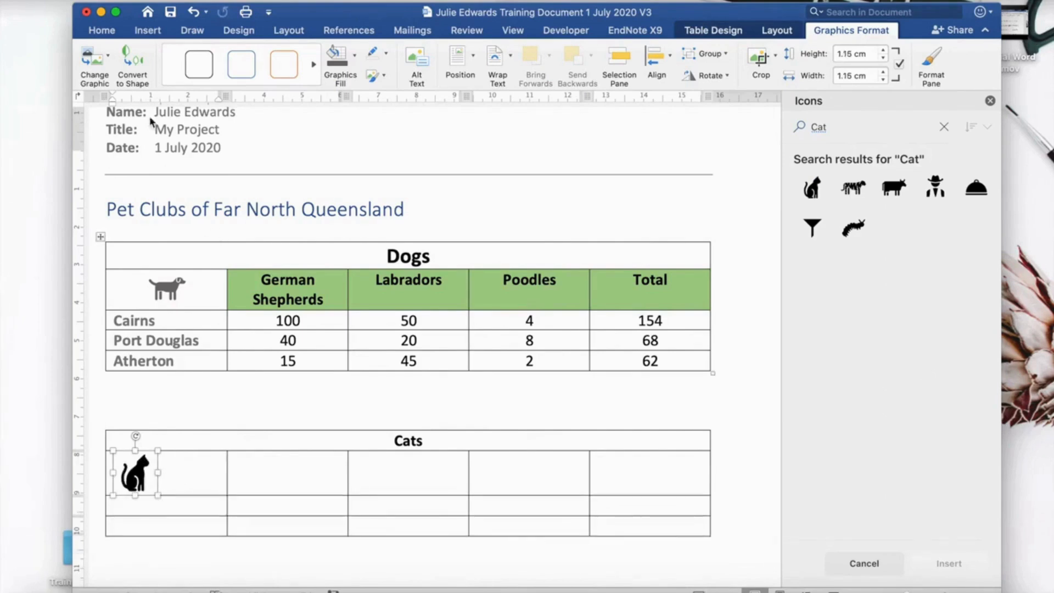
click(101, 32)
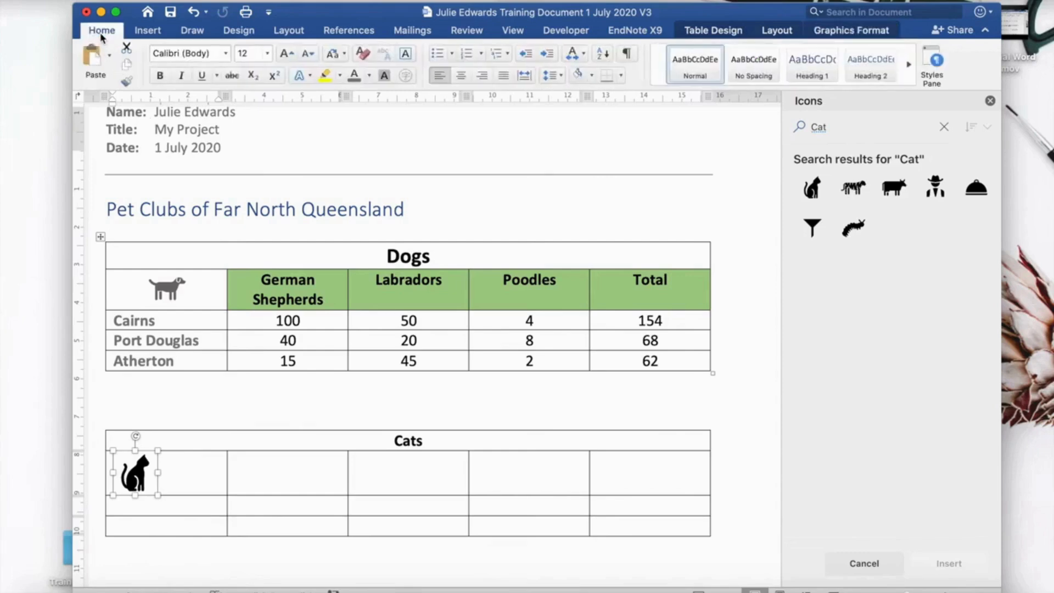
click(463, 79)
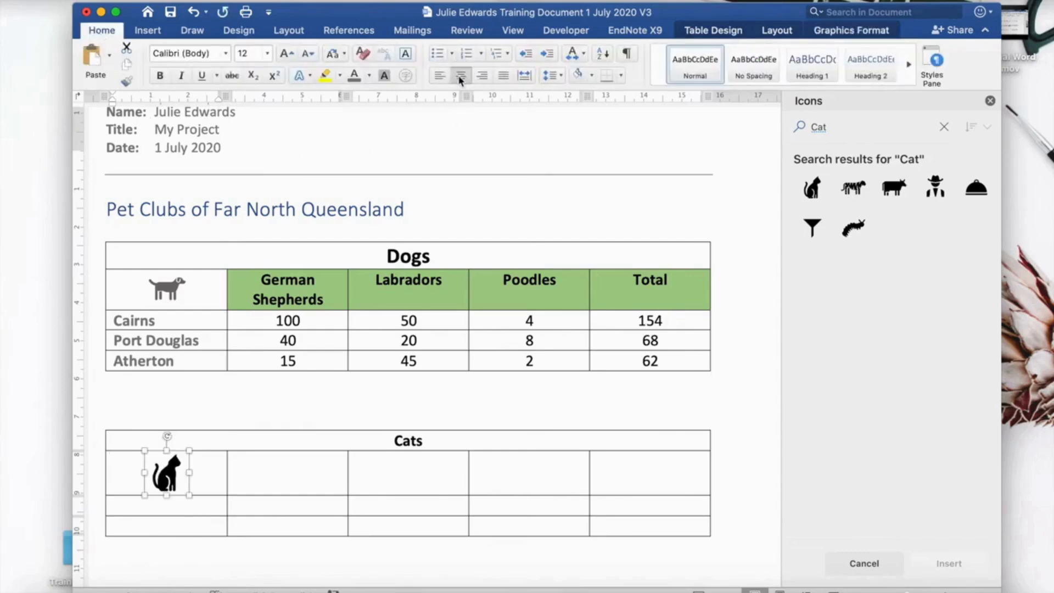
Enter the column headings Siamese, Burmese, Tabby and Total beside the cat icon.
click(254, 488)
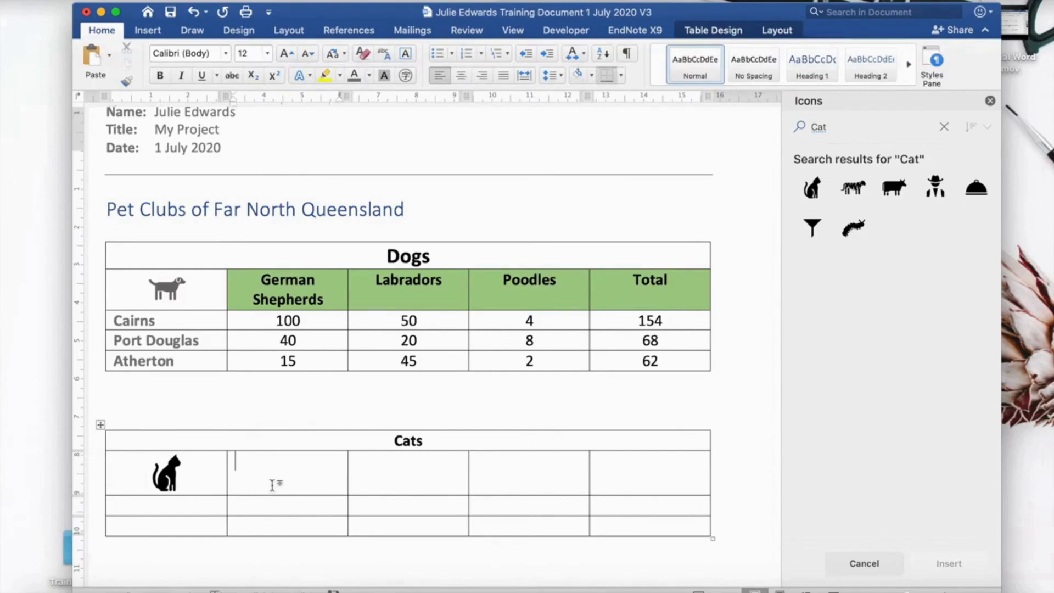
text(Siamese)
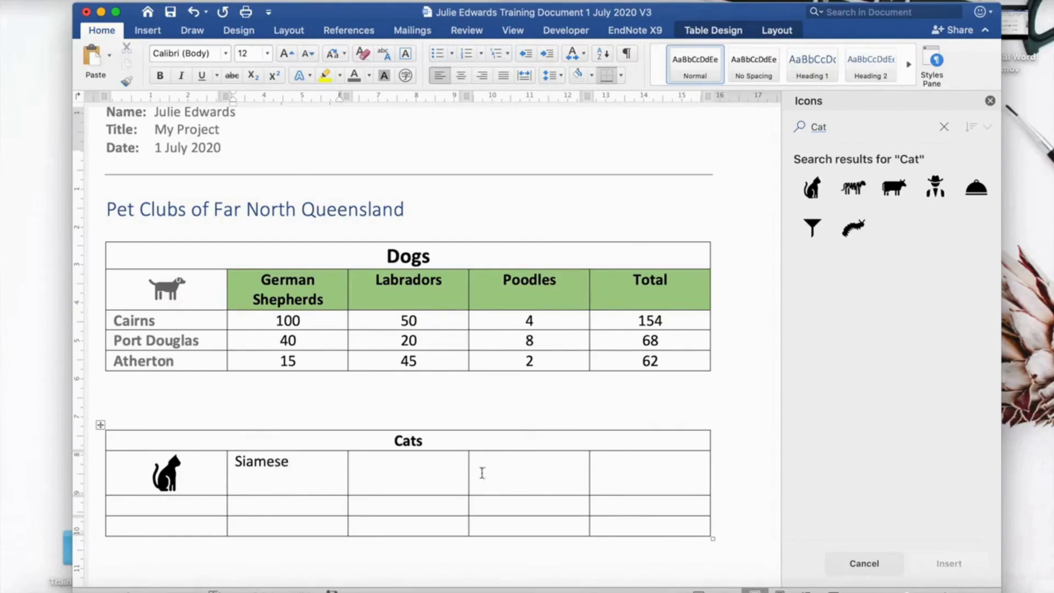
click(501, 481)
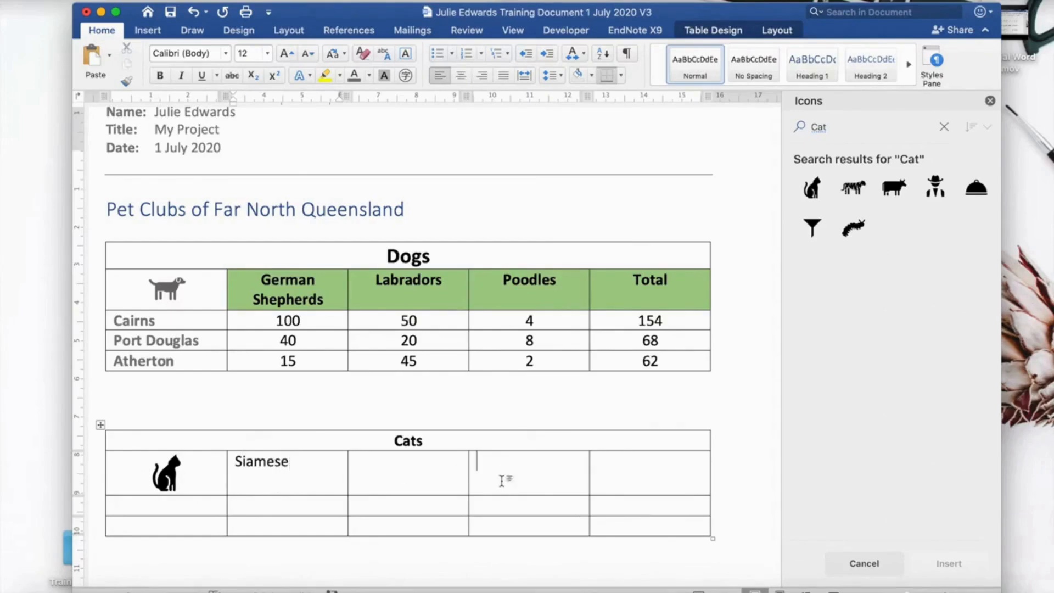
click(443, 473)
text(Burmese)
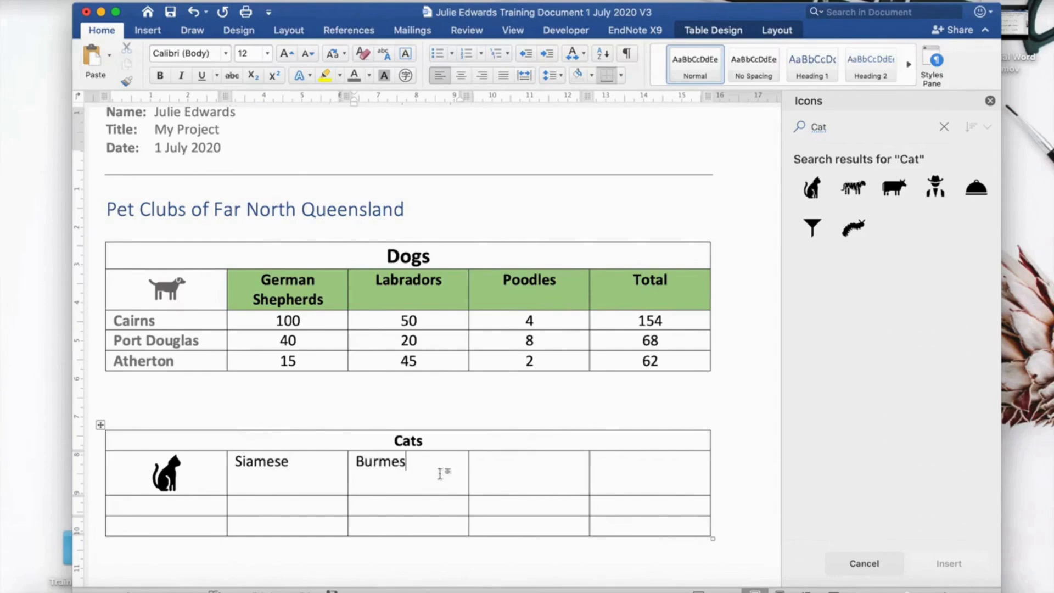
click(531, 470)
text(Tabby)
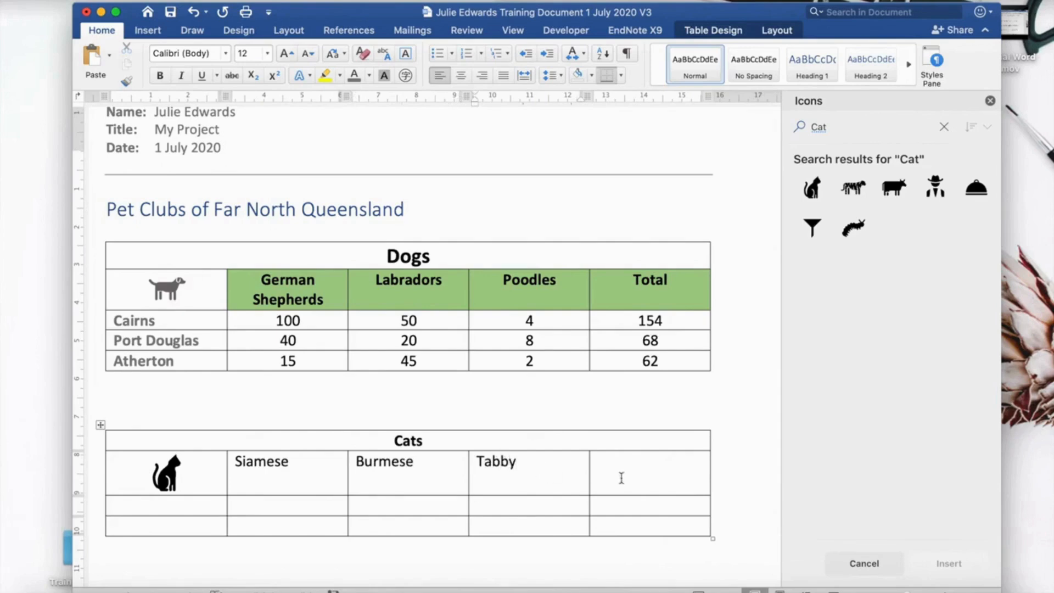
click(622, 478)
text(Total)
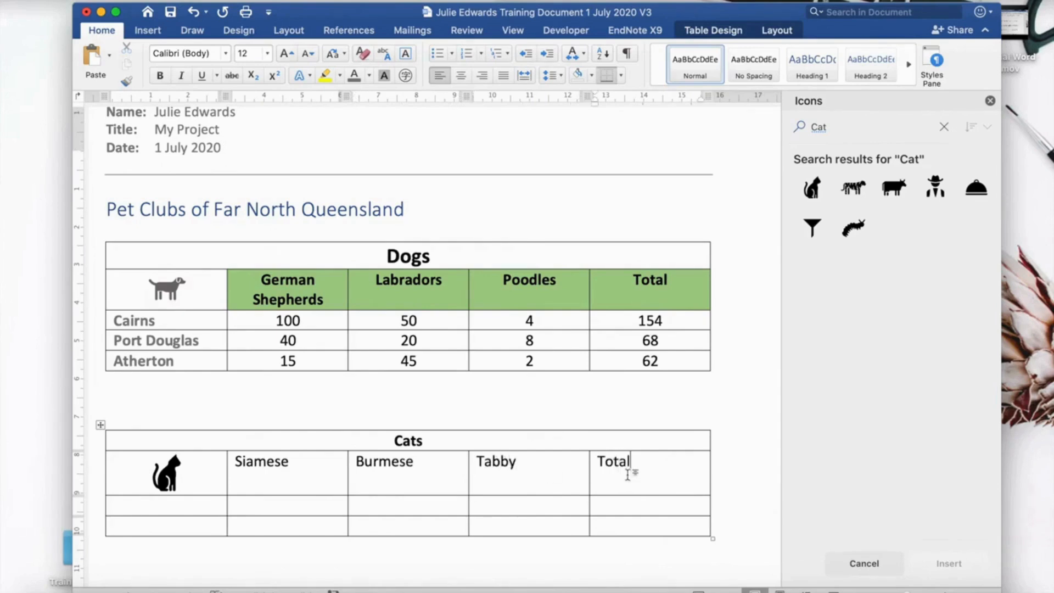
Fill the Cats table's third row with Cairns and the figures 10, 5, 15 and a total of 30.
click(169, 507)
text(Cairns	)
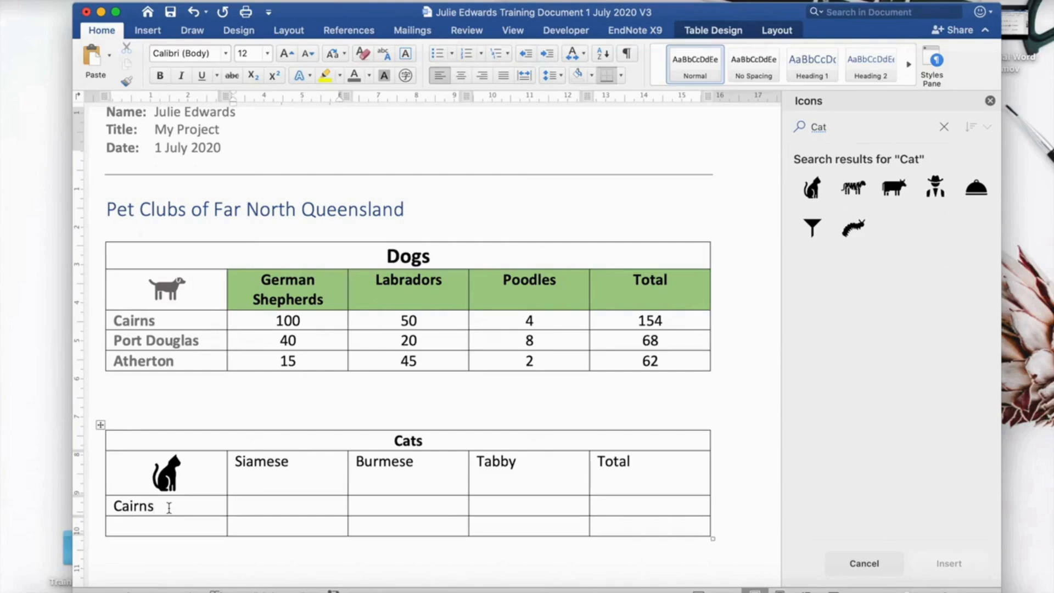
text(10)
click(400, 508)
text(5)
click(511, 505)
text(15)
click(612, 508)
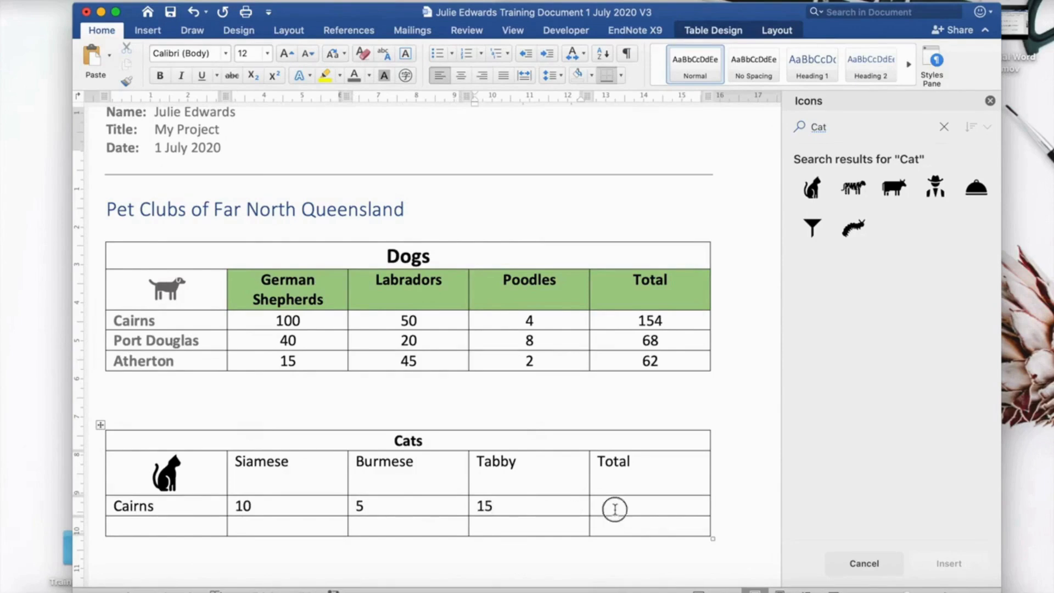
text(30)
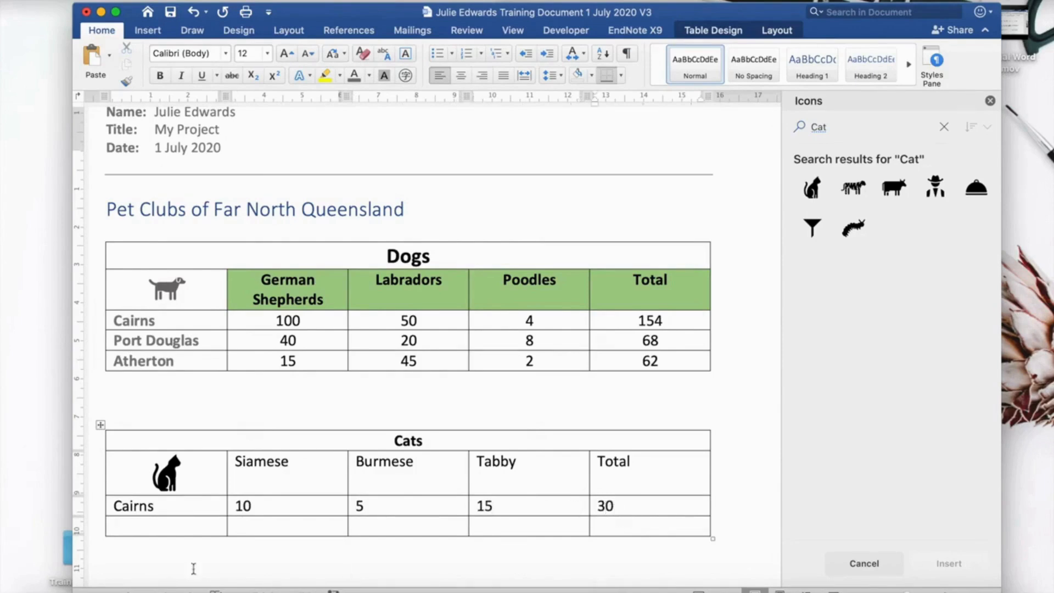
Fill the Cats table's last row with Port Douglas and the figures 4, 1, 10 and a total of 15.
click(144, 529)
text(Port Dougl)
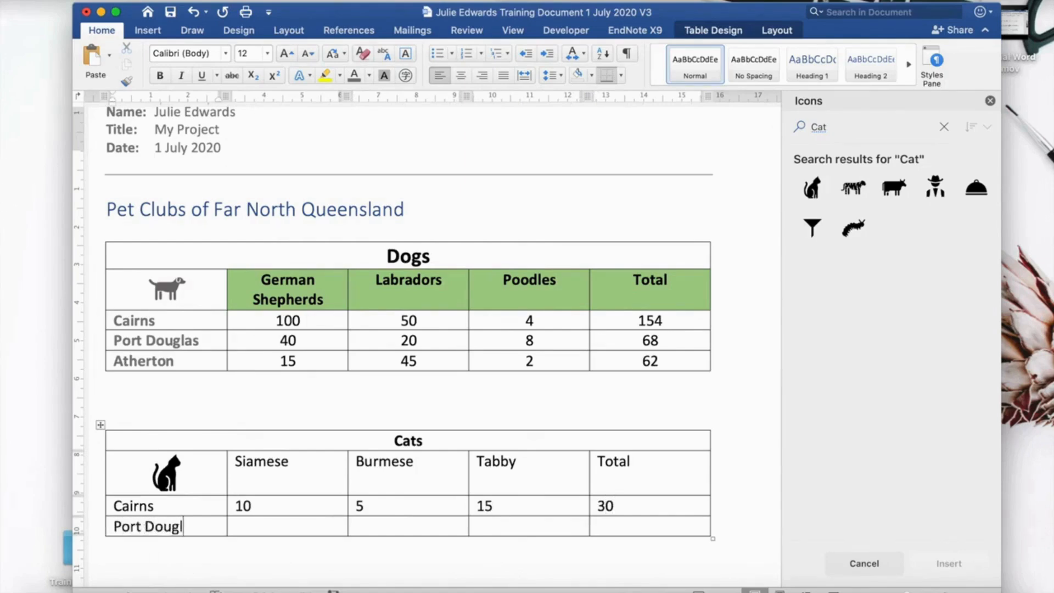
text(as)
click(245, 529)
text(4)
click(356, 525)
text(1)
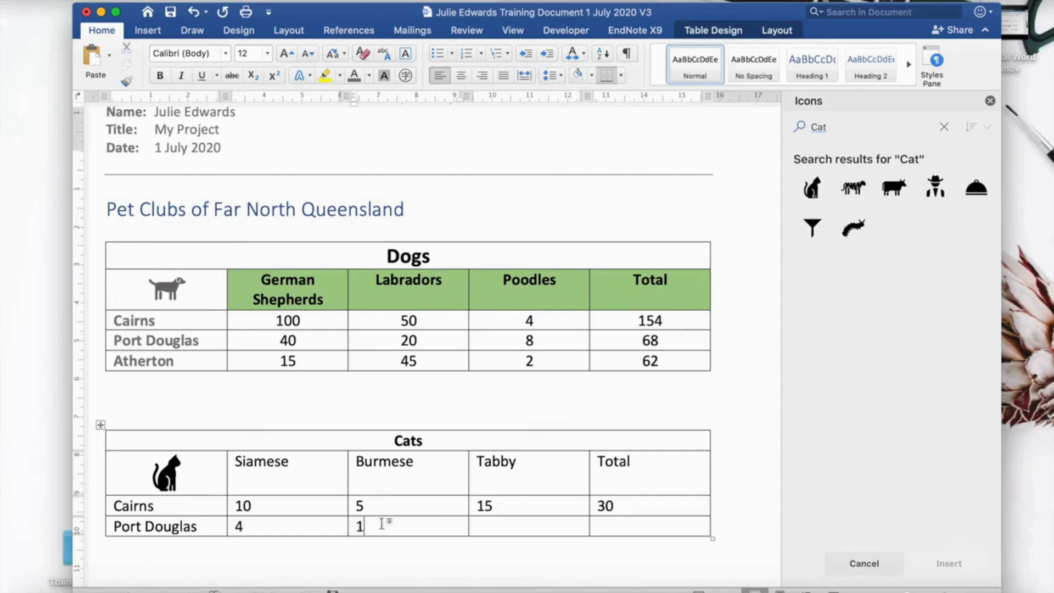
click(485, 527)
text(10)
click(605, 527)
text(15)
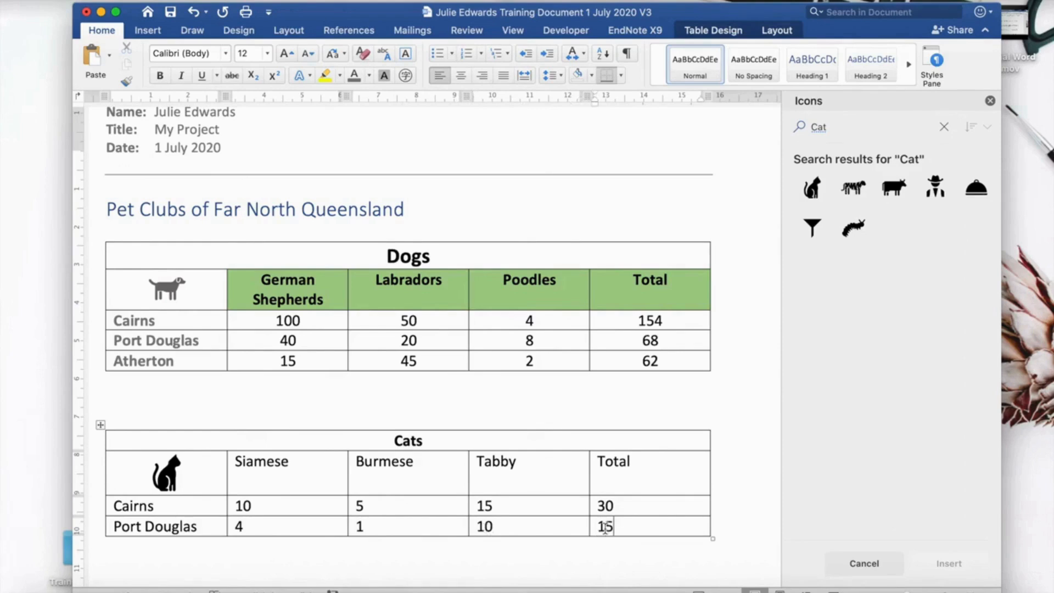
Add a row to the end of the Cats table with Atherton and the figures 1, 2, 8 and a total of 11.
key(Tab)
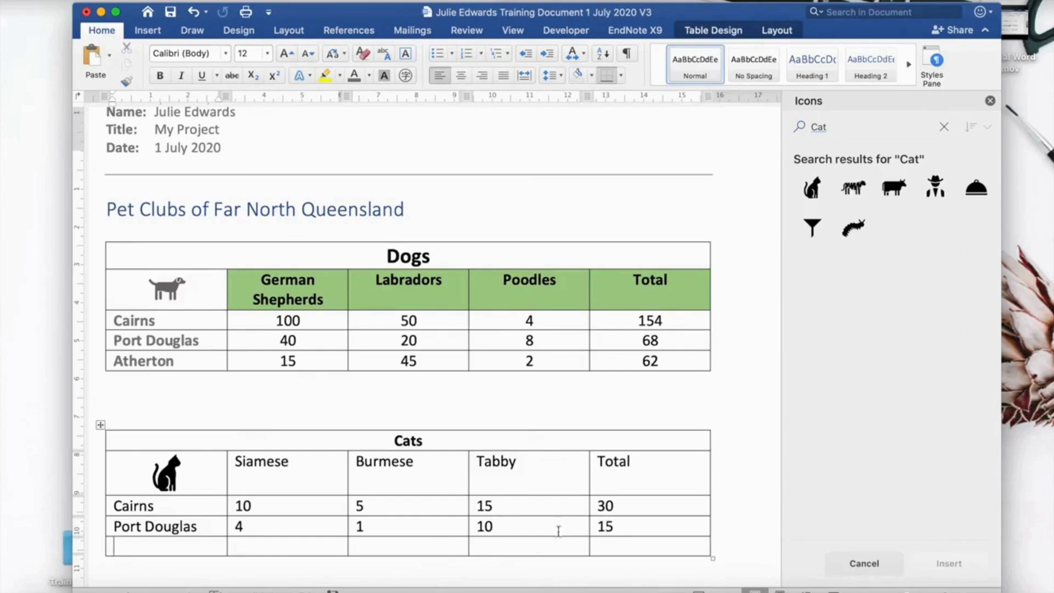
text(Atherton)
click(234, 545)
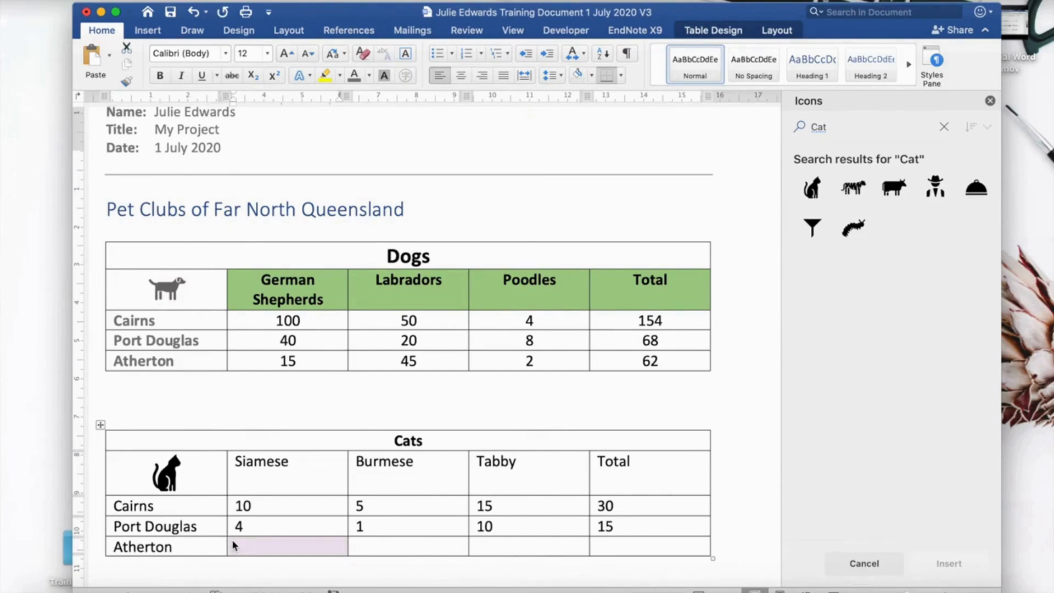
click(236, 545)
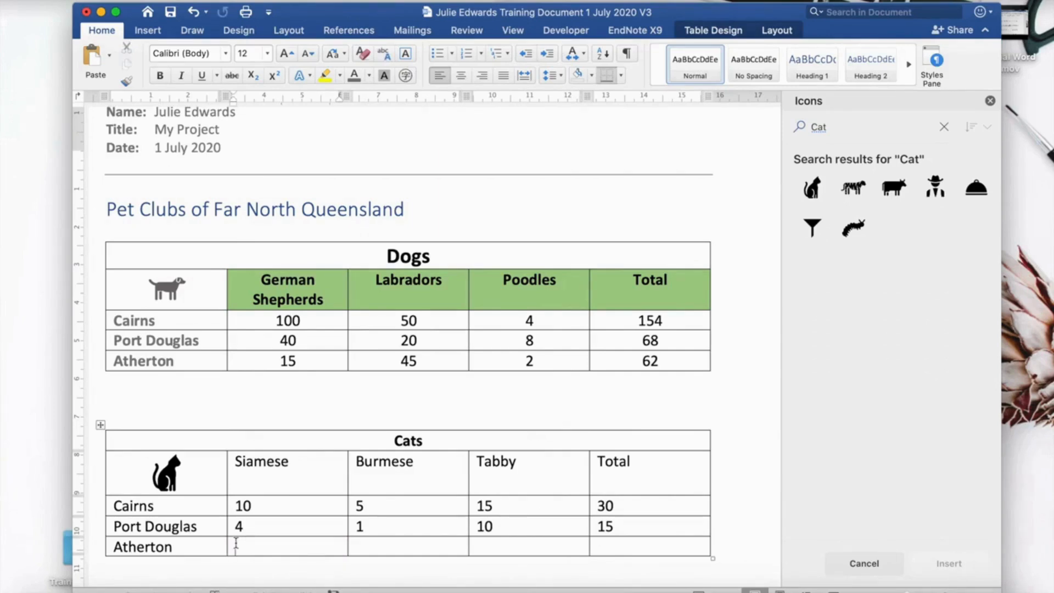
text(1)
click(371, 548)
text(2)
click(479, 547)
text(8)
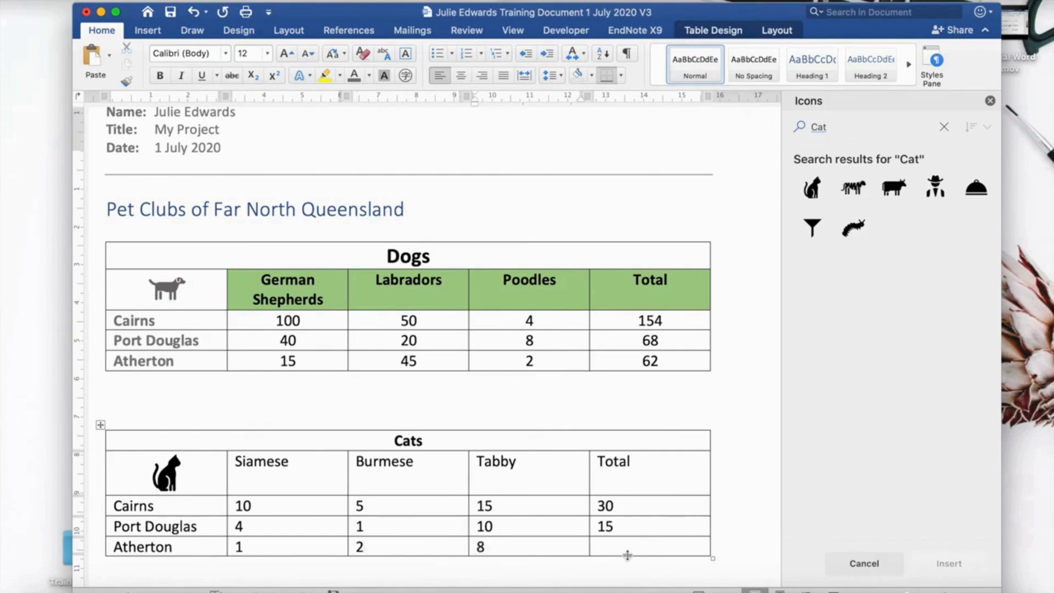
click(609, 545)
text(11)
Make the three town names in the Cats table bold and dark grey, matching the Dogs table.
drag(173, 547, 116, 506)
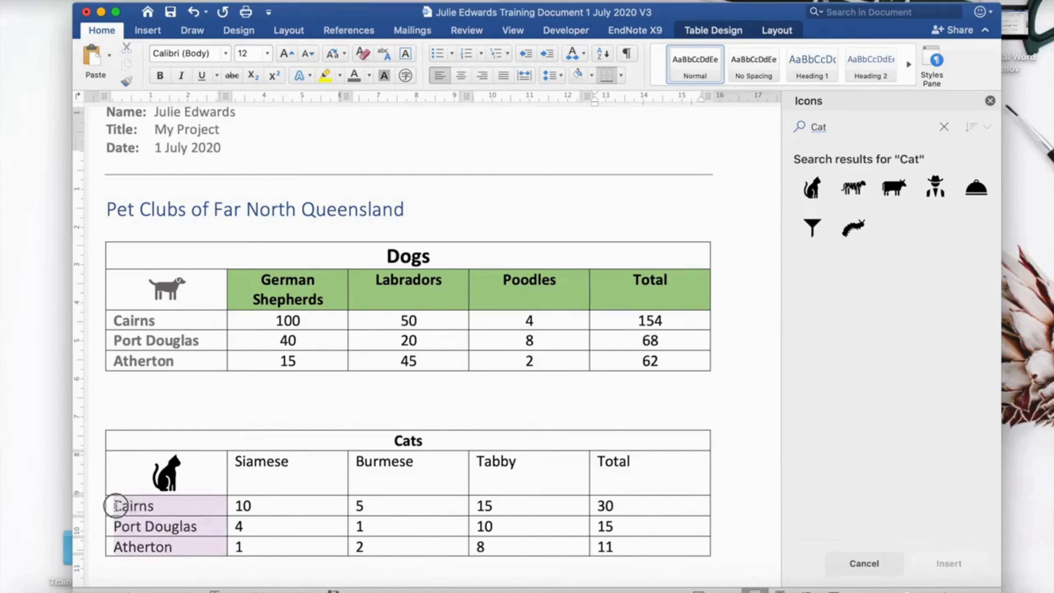
click(160, 80)
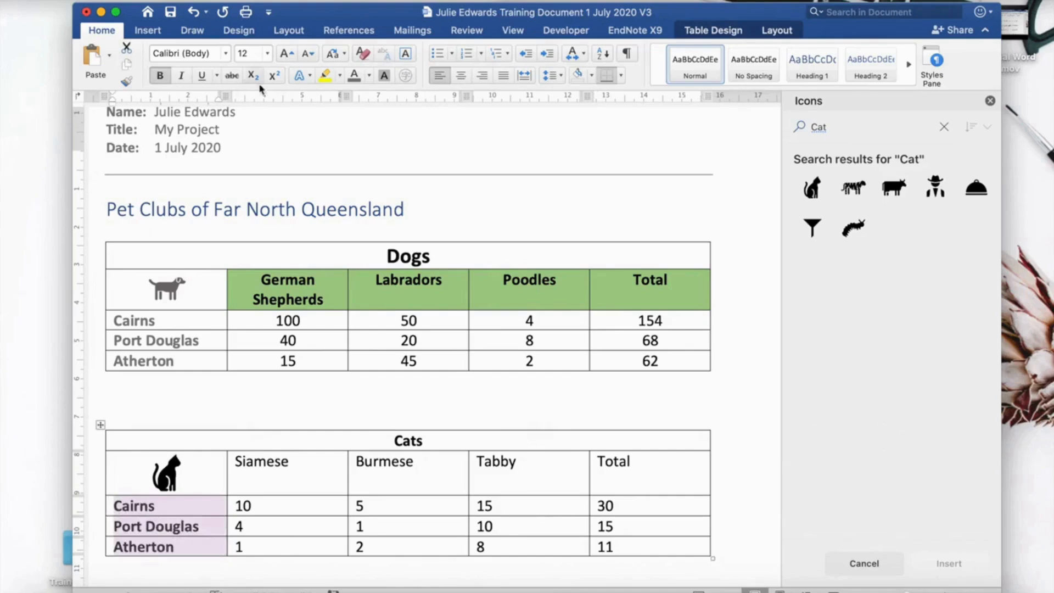
click(370, 77)
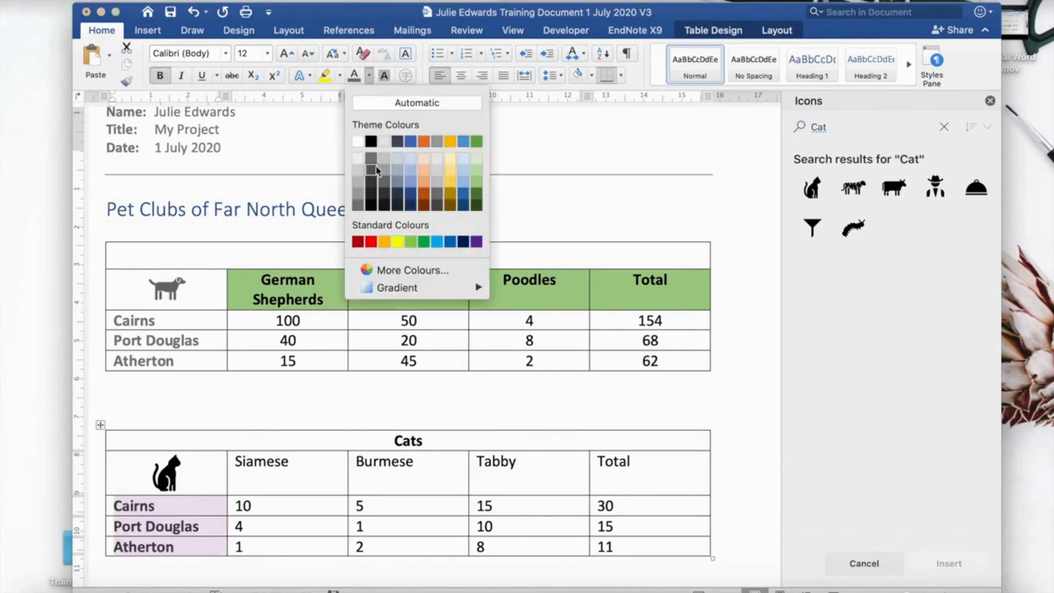
click(359, 205)
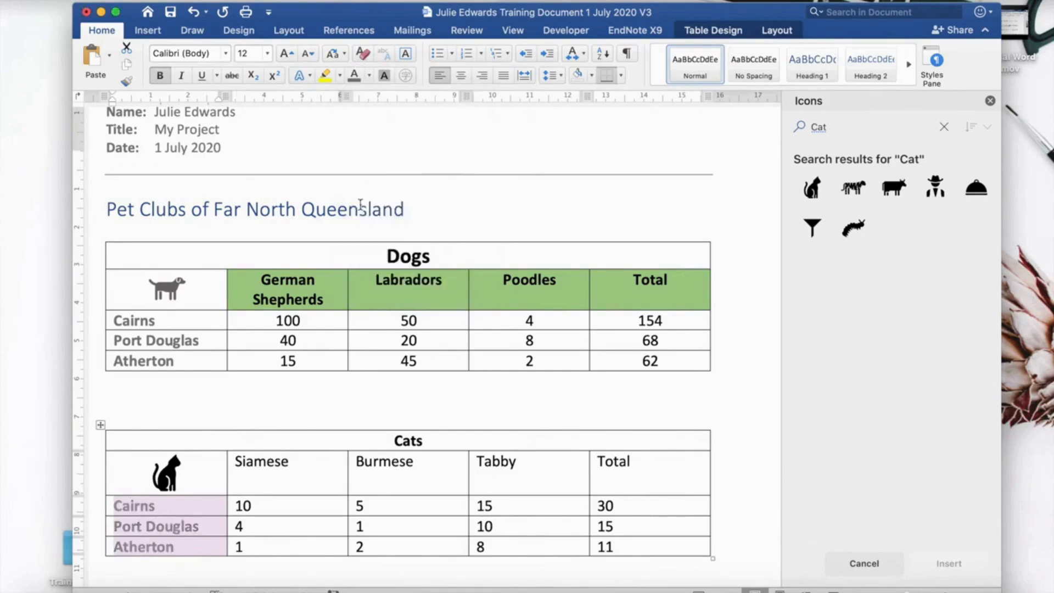
Centre all the figures in the Cats table's three town rows and close the icon search.
click(249, 506)
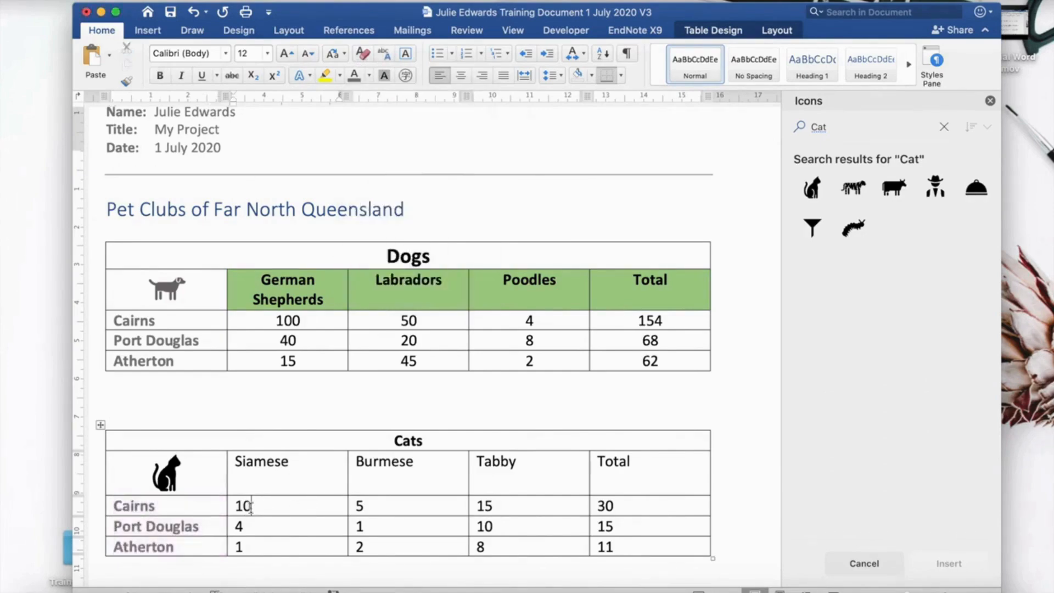
drag(235, 510, 622, 548)
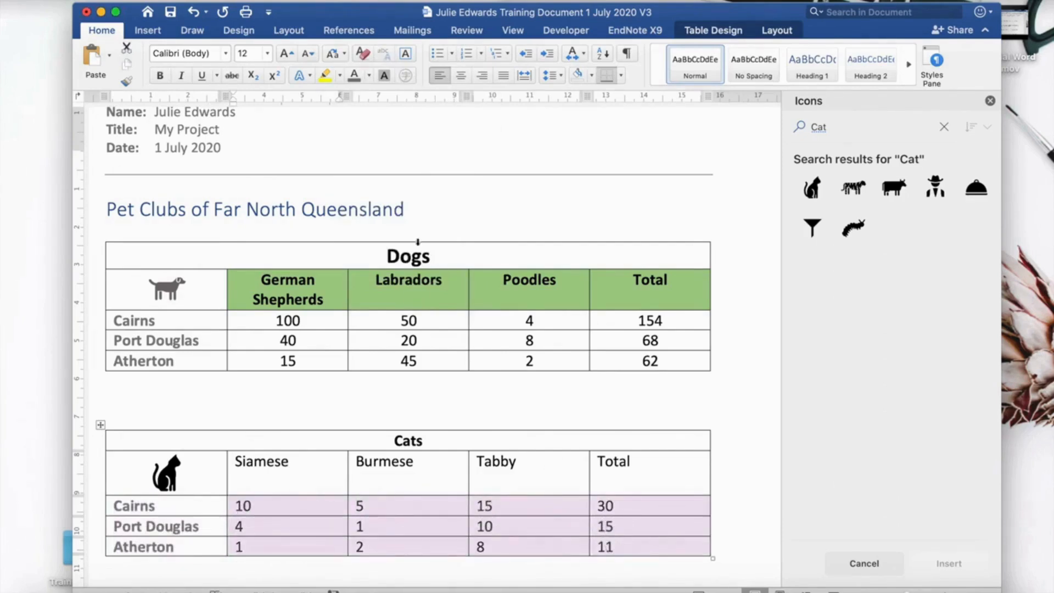
click(461, 75)
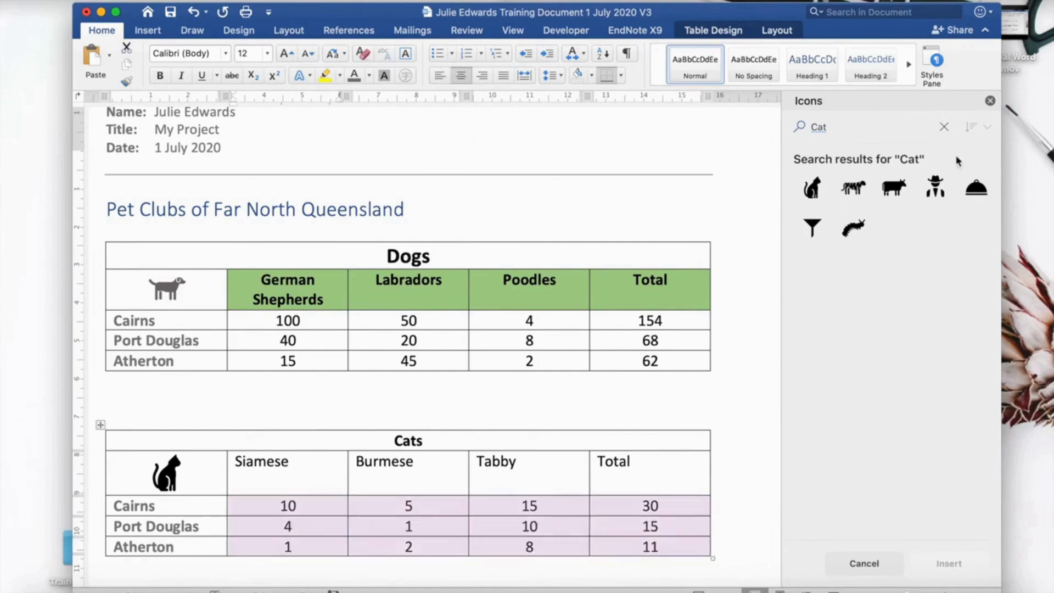
click(946, 128)
click(990, 101)
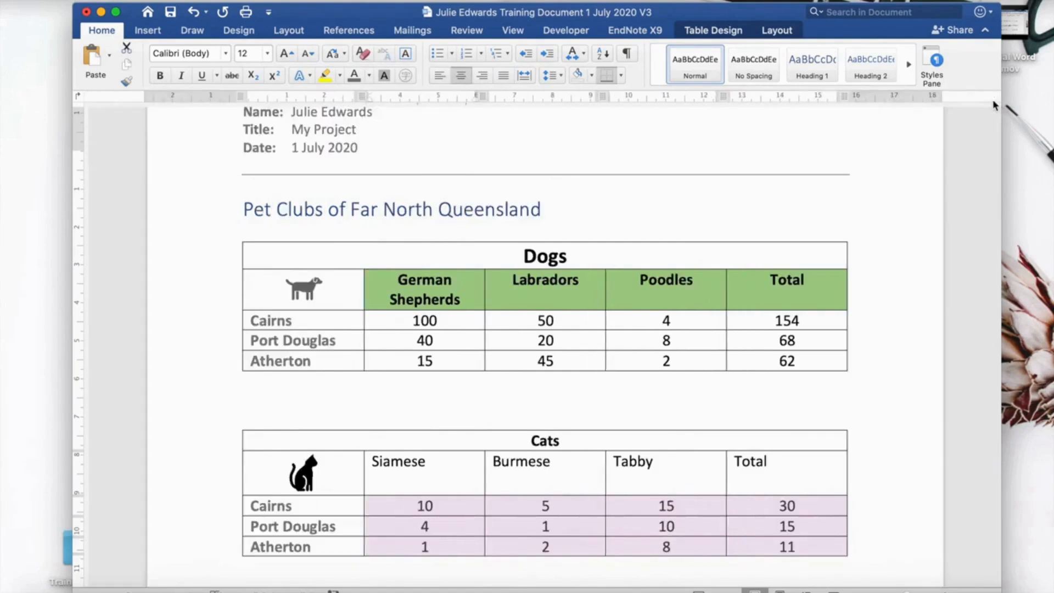
Shade the Siamese, Burmese, Tabby and Total heading cells of the Cats table with a light gold fill.
scroll(906, 292, down, 3)
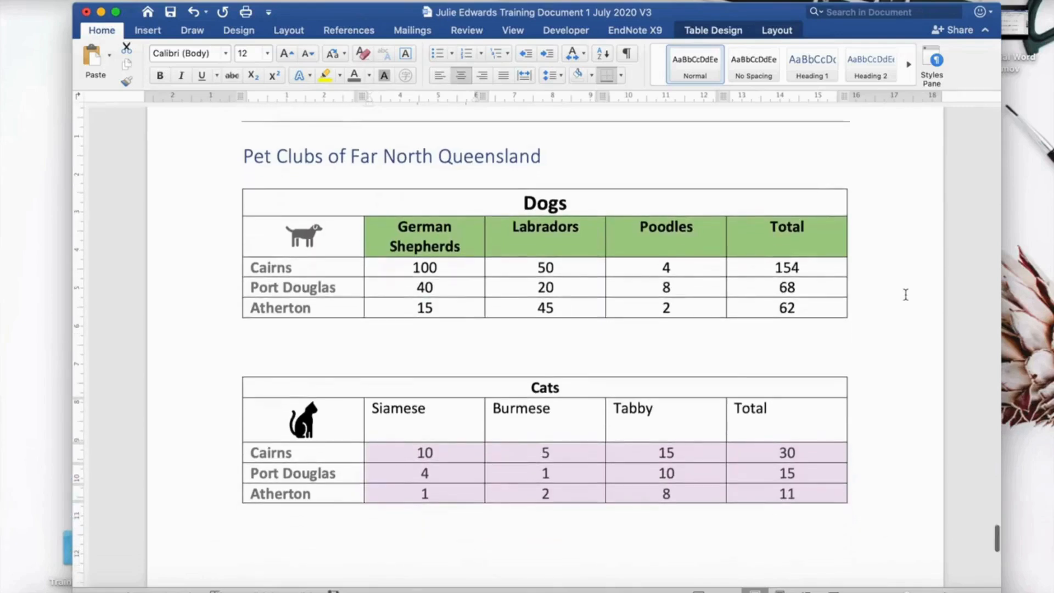
click(798, 425)
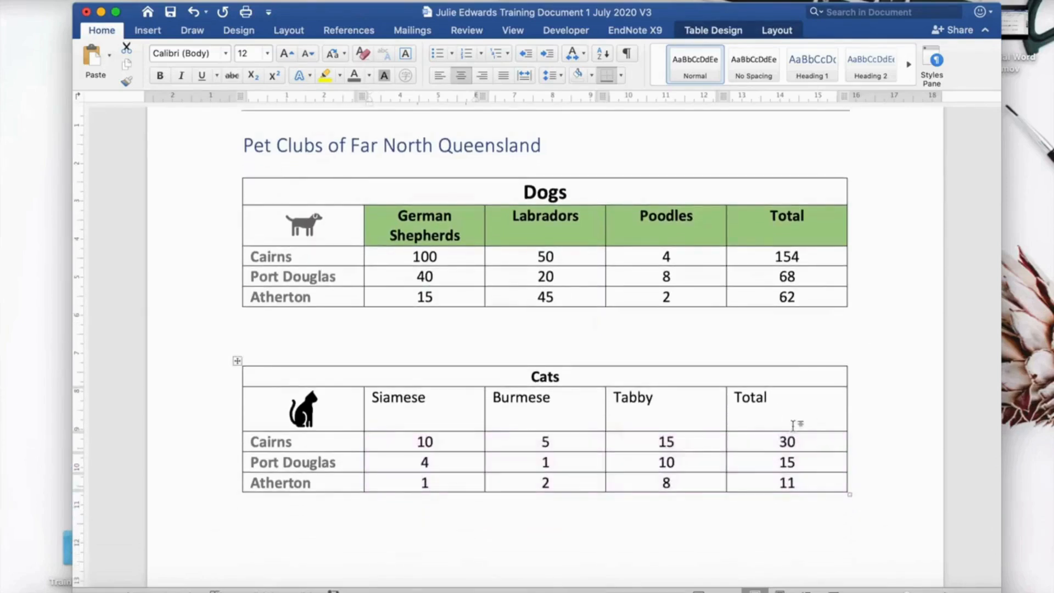
drag(785, 416, 420, 405)
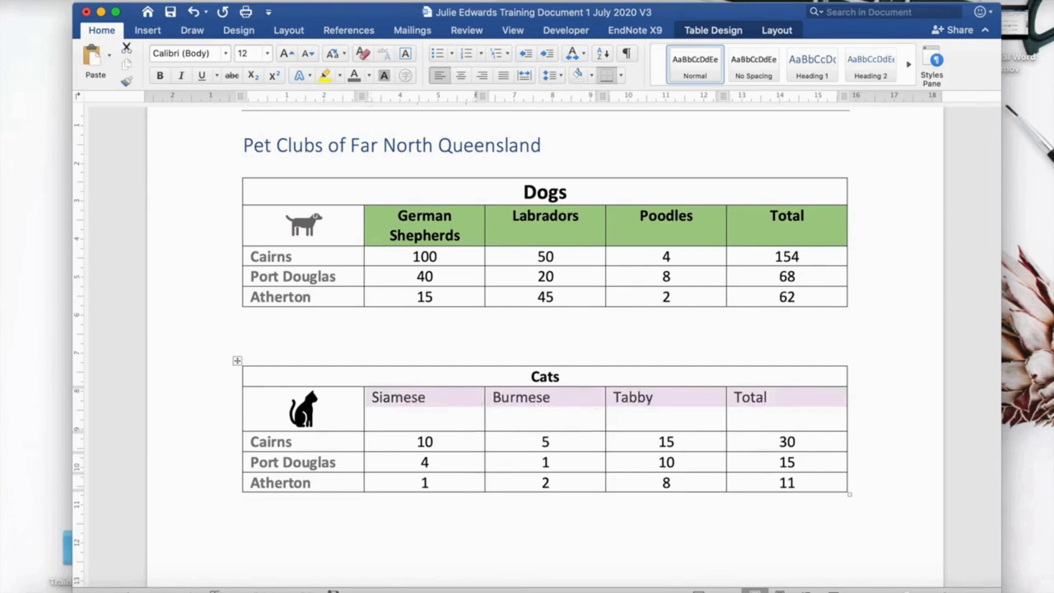
click(244, 4)
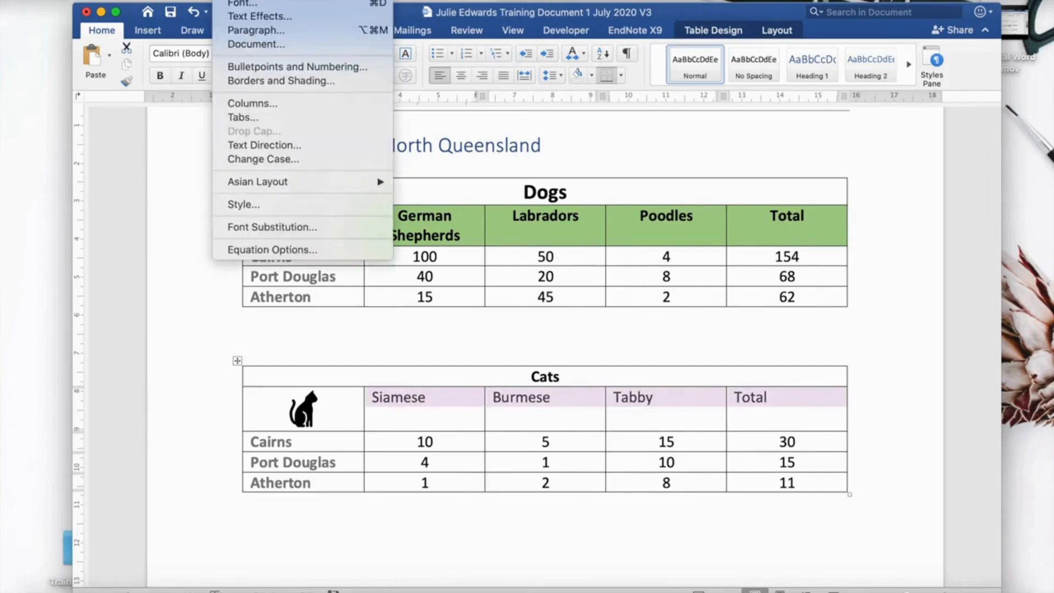
click(257, 80)
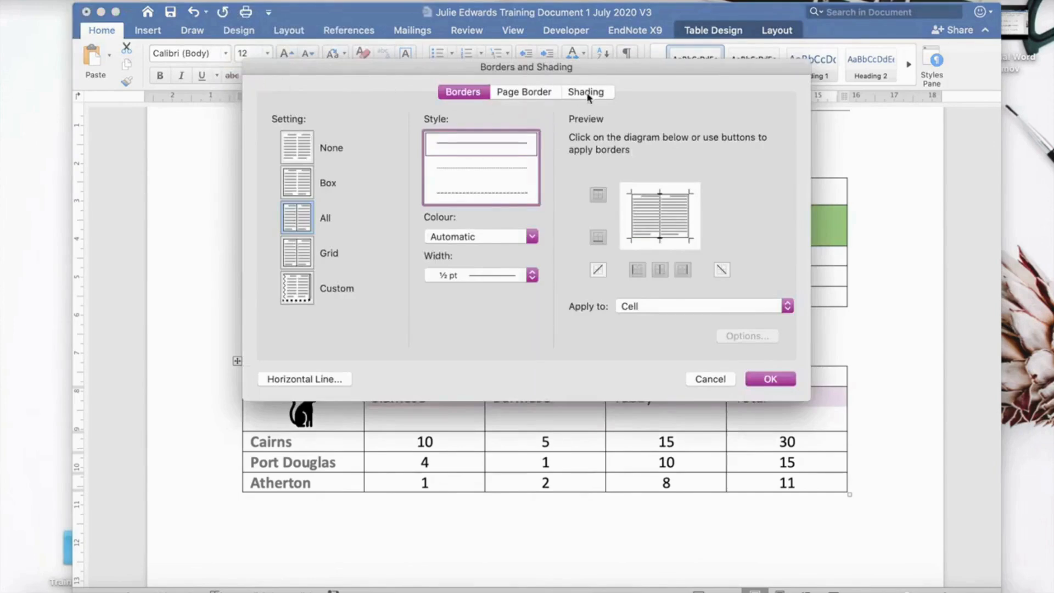
click(586, 93)
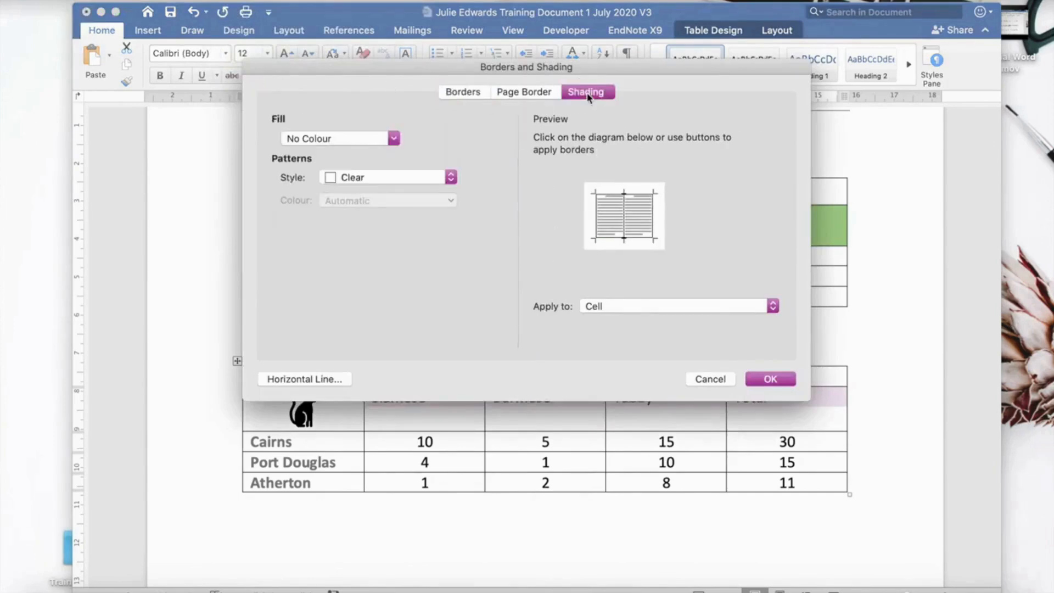
click(366, 144)
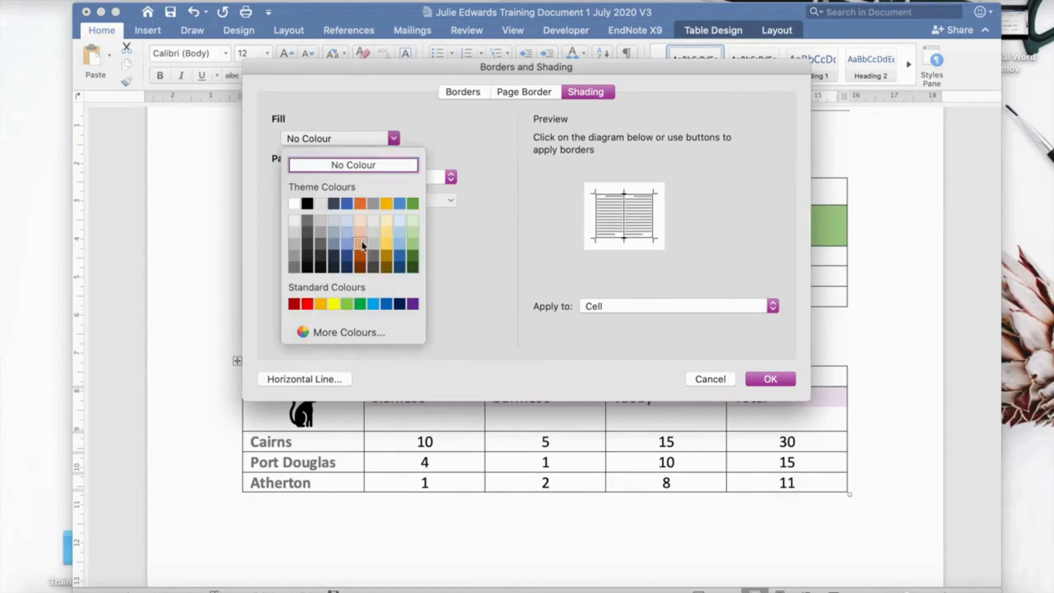
click(387, 244)
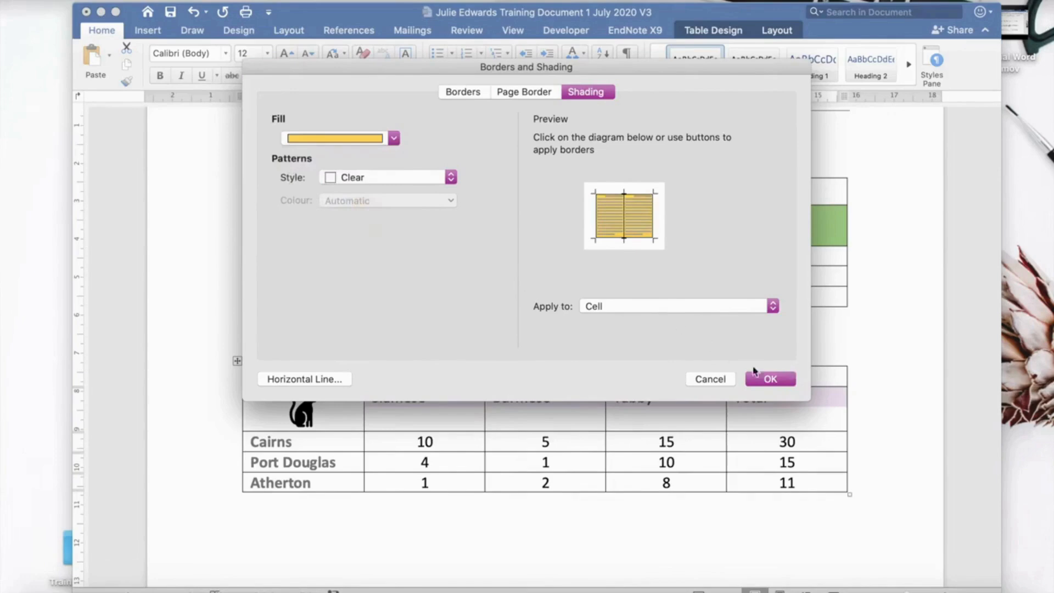
click(774, 381)
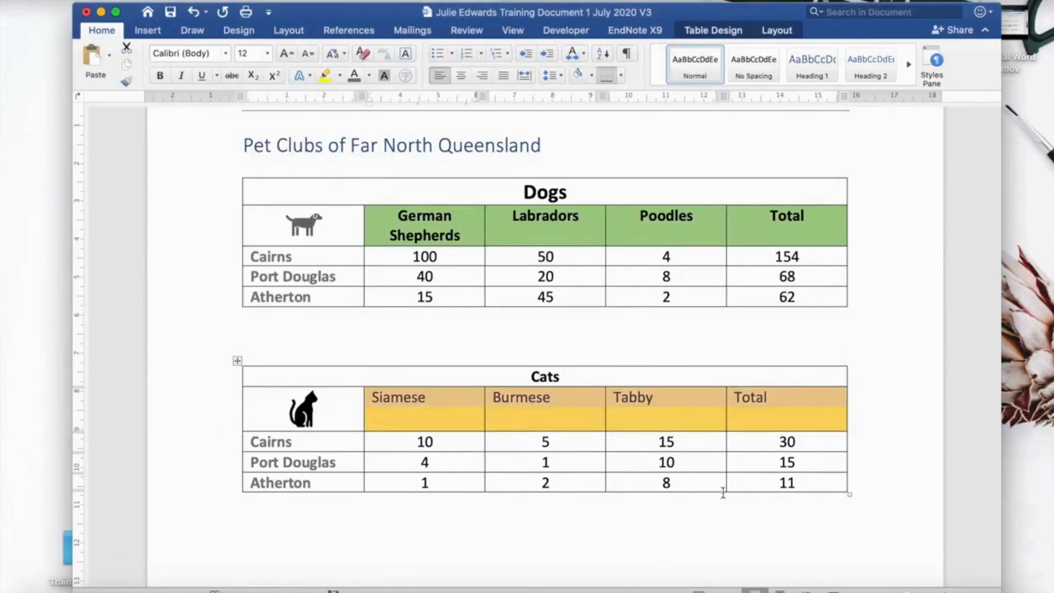
Make the Cats table's column headings bold and centred.
click(161, 76)
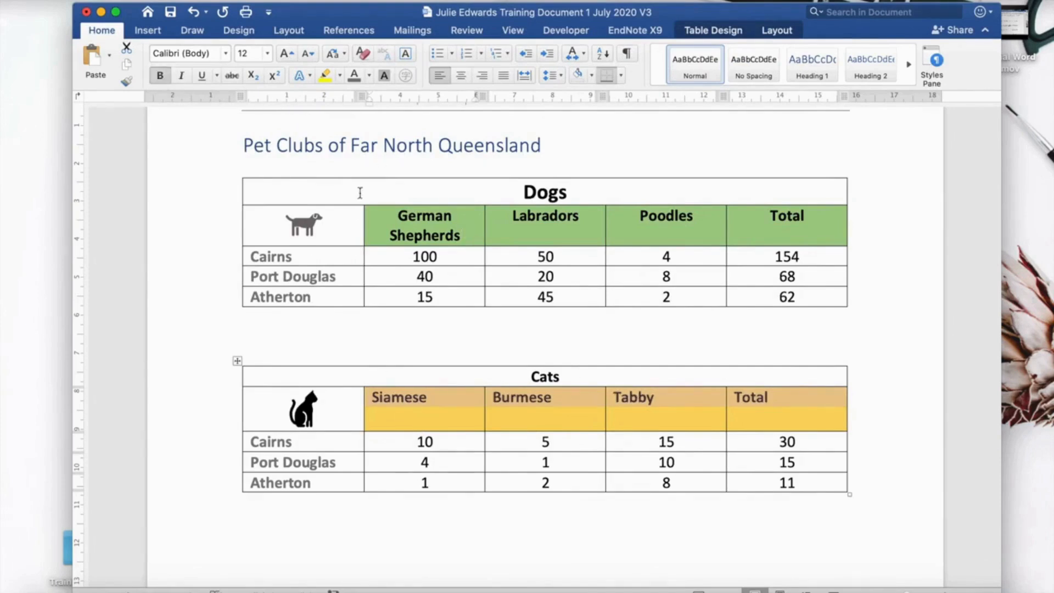
click(466, 81)
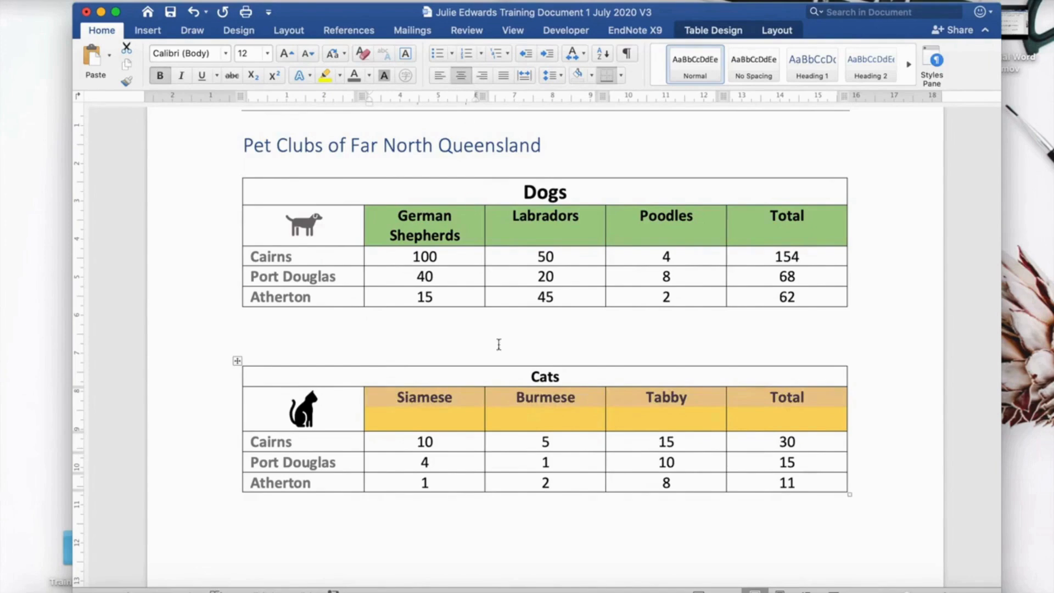
click(517, 532)
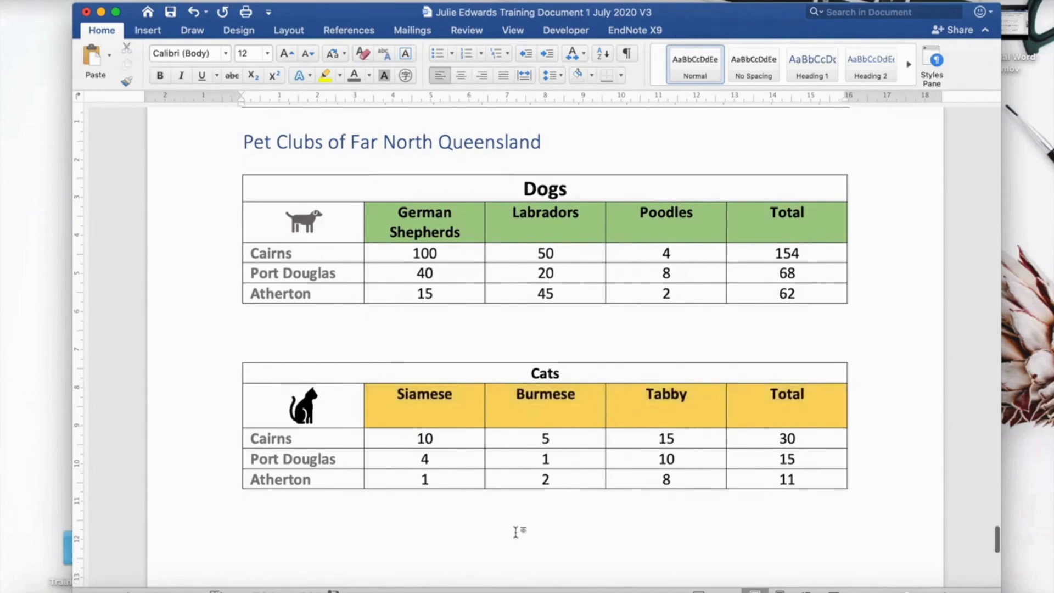
Start a caption on the blank line beneath the Dogs table and set its label to Table.
scroll(516, 532, down, 3)
scroll(517, 532, up, 3)
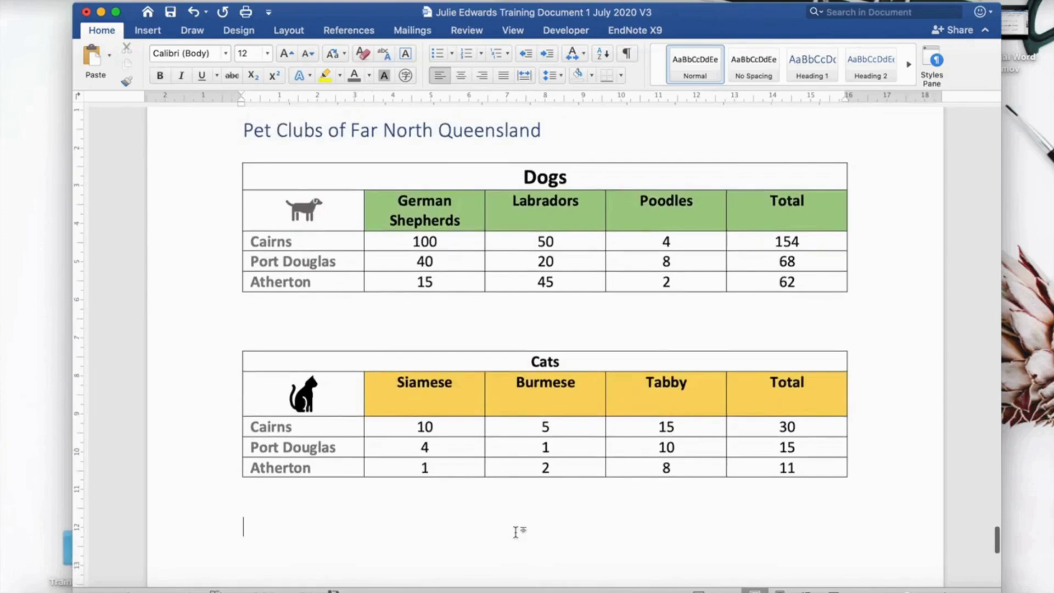
scroll(516, 532, down, 1)
scroll(515, 532, up, 2)
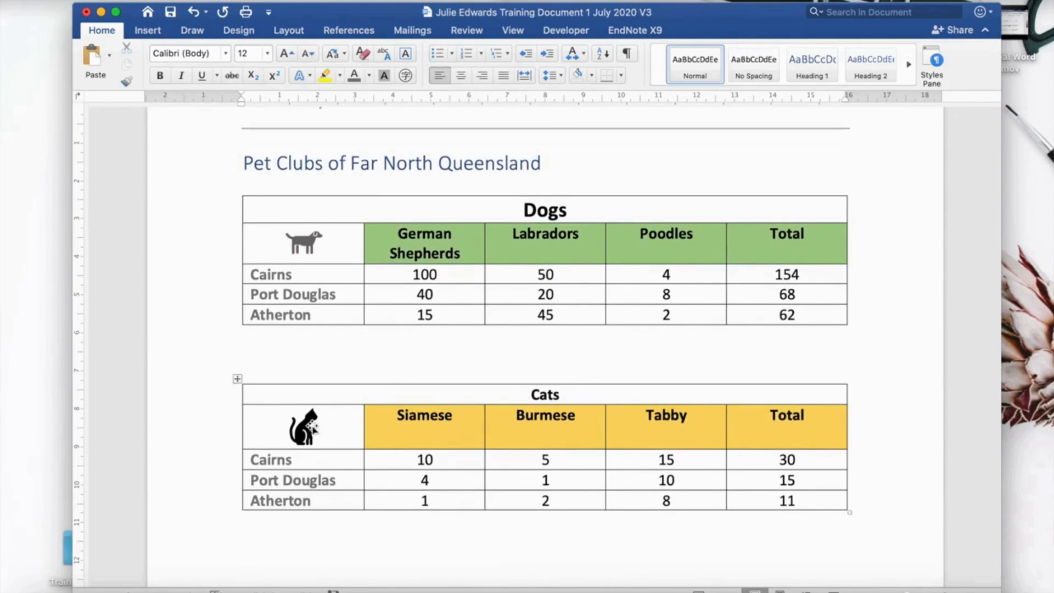
click(264, 349)
click(347, 31)
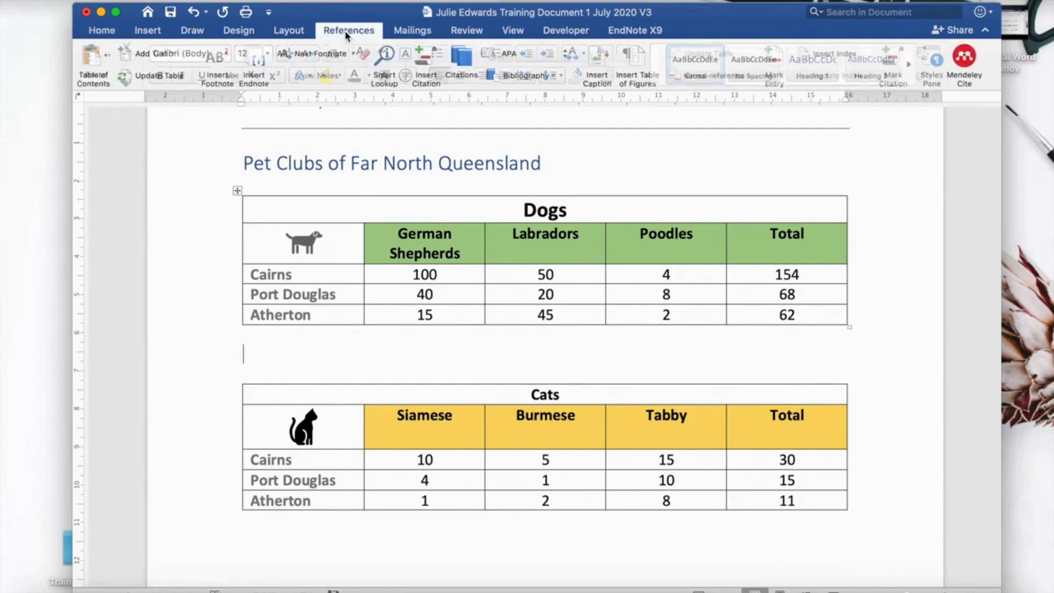
click(600, 80)
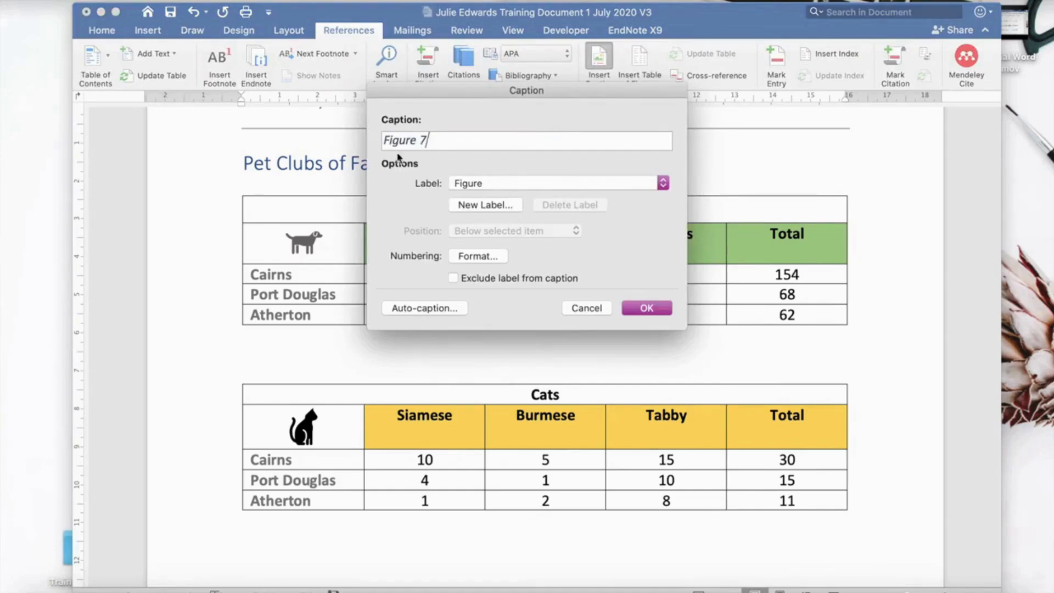
click(476, 187)
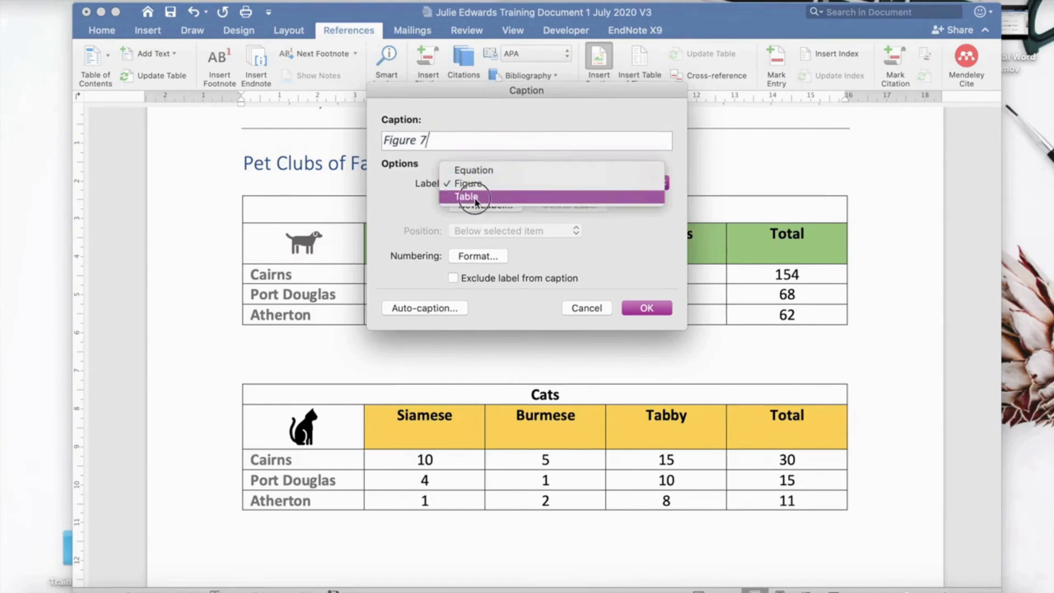
click(476, 197)
Complete the Dogs table's caption as "Table 1: Dogs of Pet Clubs of Far North Queensland" and insert it.
text(:)
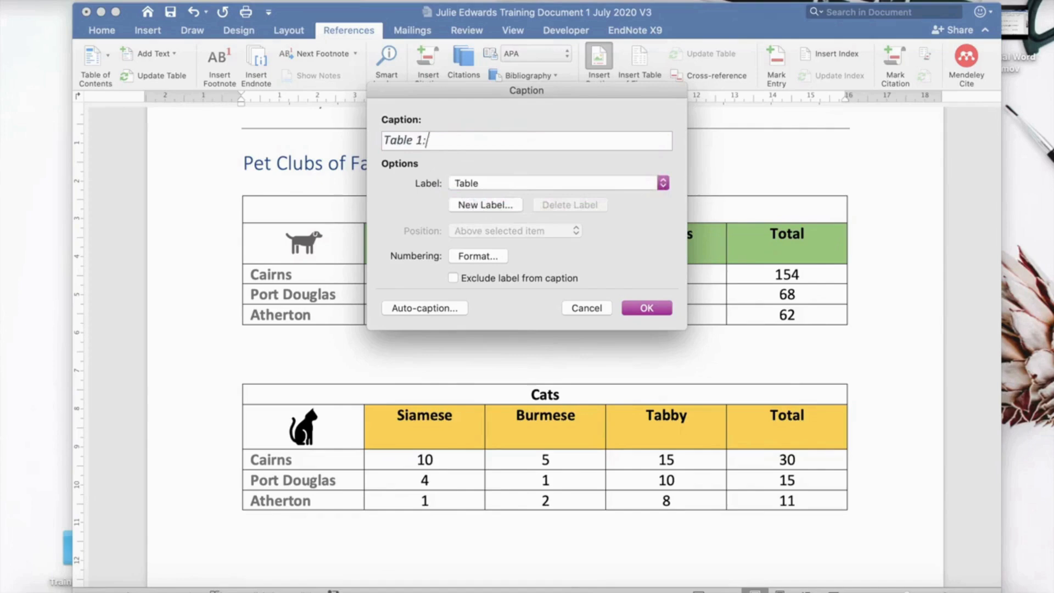
text( Dogs of Pet Clubs )
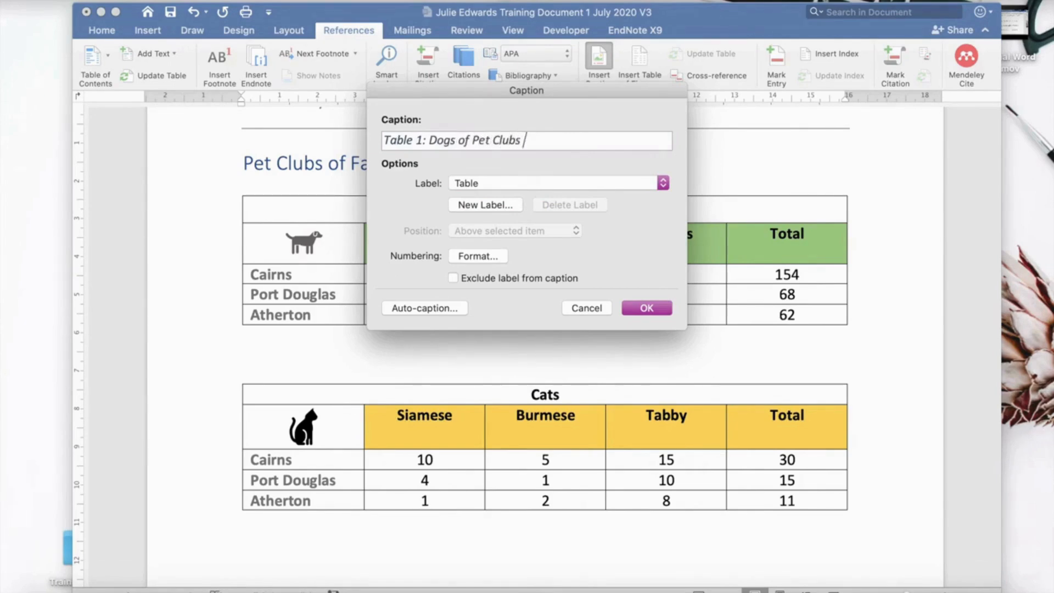
text(of Far North Queensl)
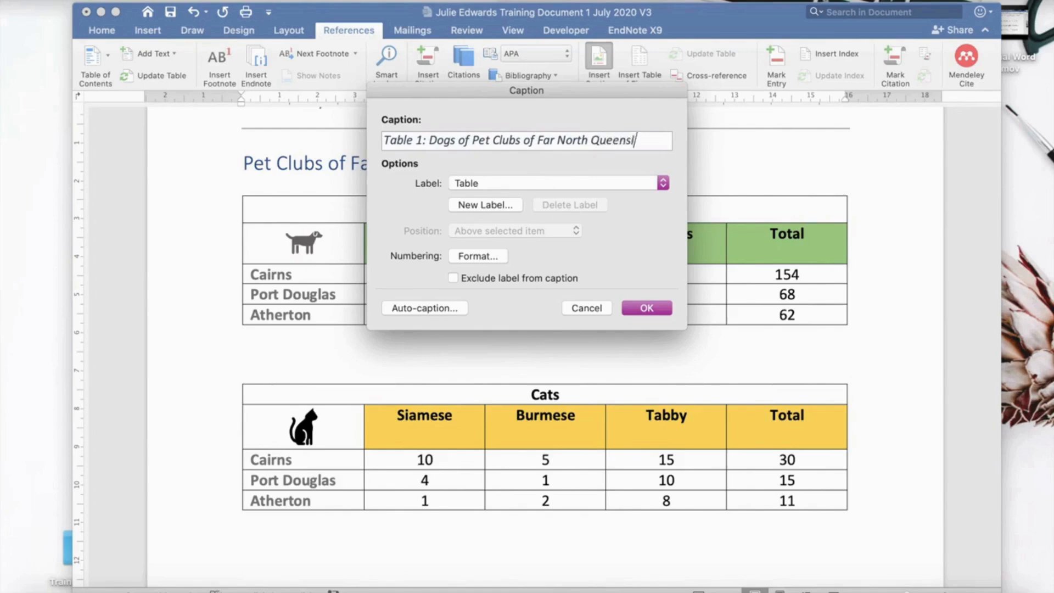
text(and)
click(648, 309)
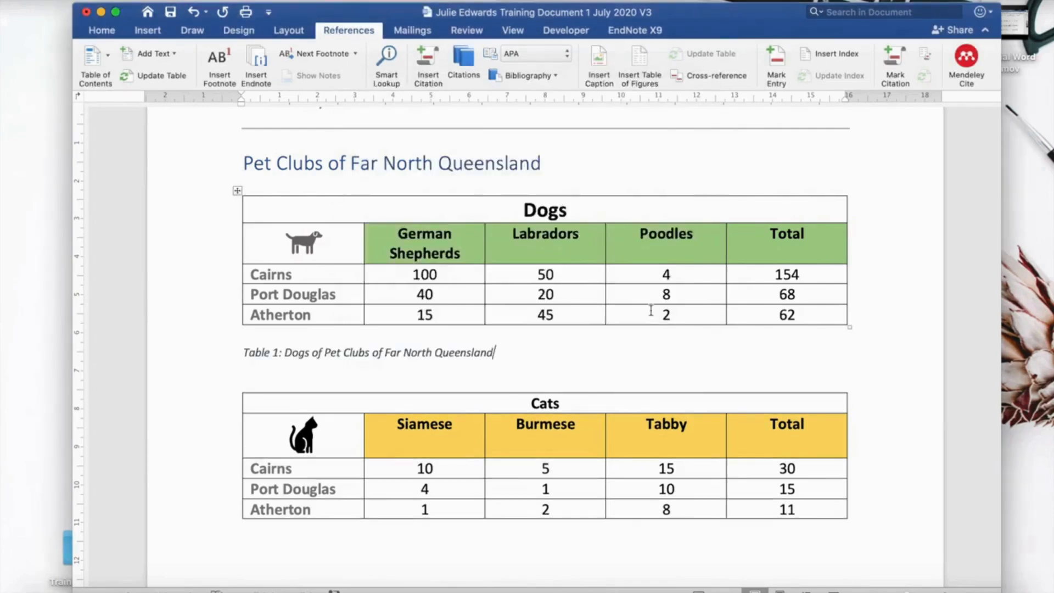
Insert the caption "Table 2: Cats of Pet Clubs of Far North Queensland" on the blank line beneath the Cats table.
scroll(596, 346, down, 5)
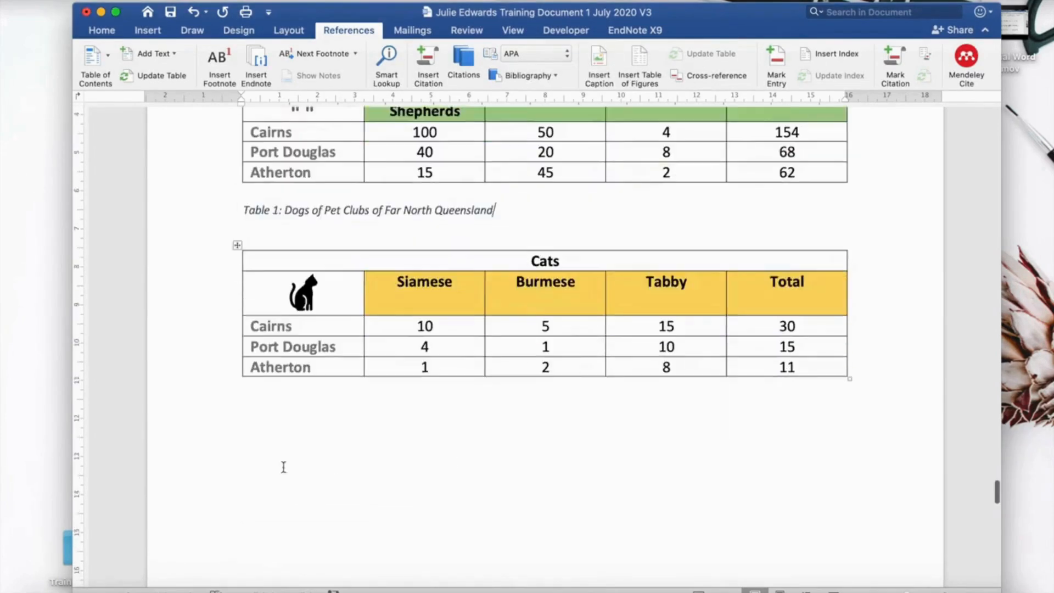
click(263, 401)
click(607, 80)
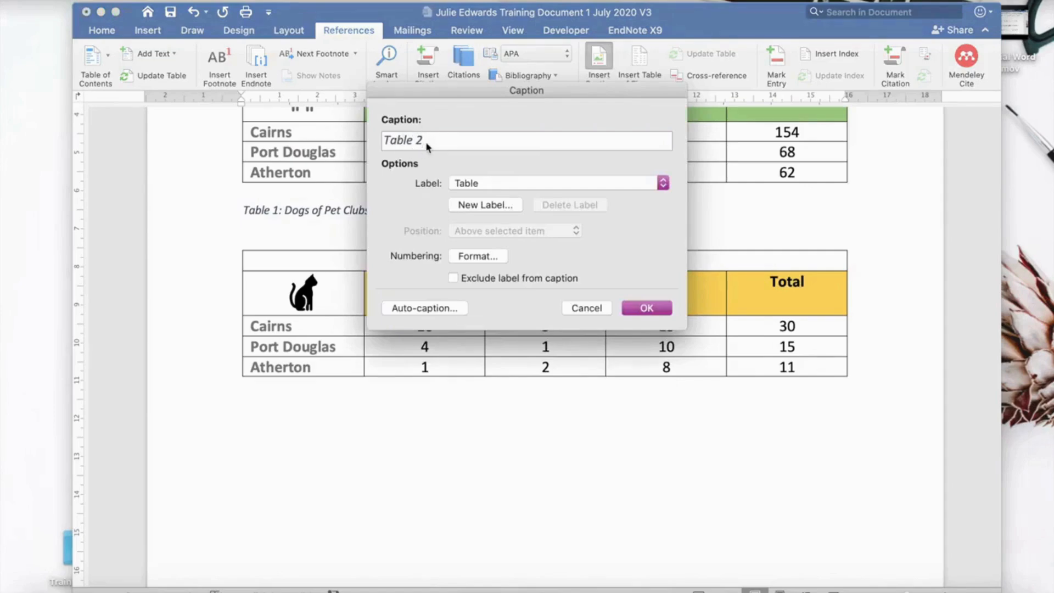
text(: Cats of Pet Clubs of Far)
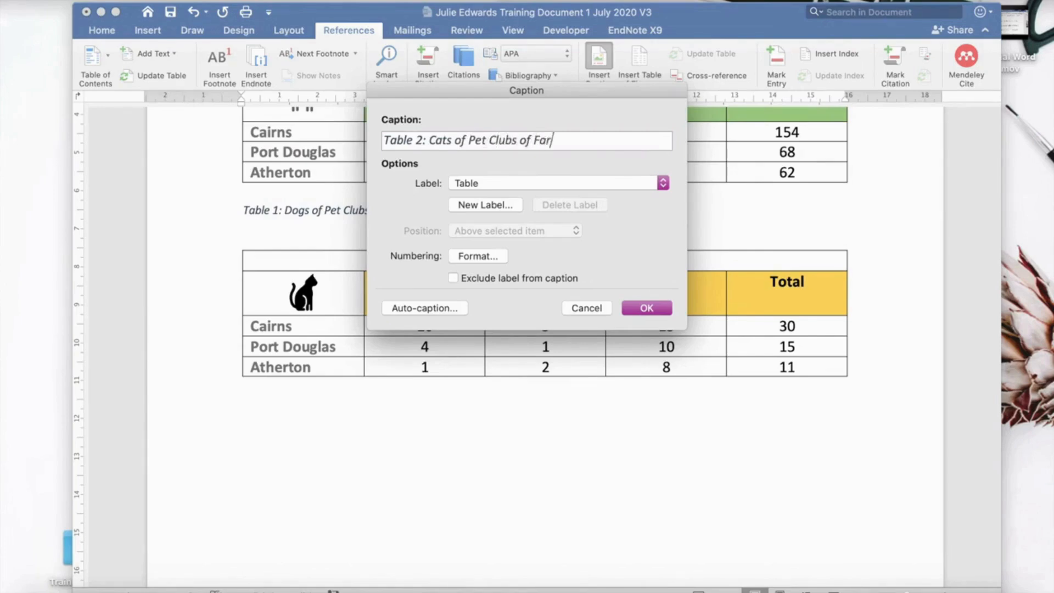
text( North Queensland)
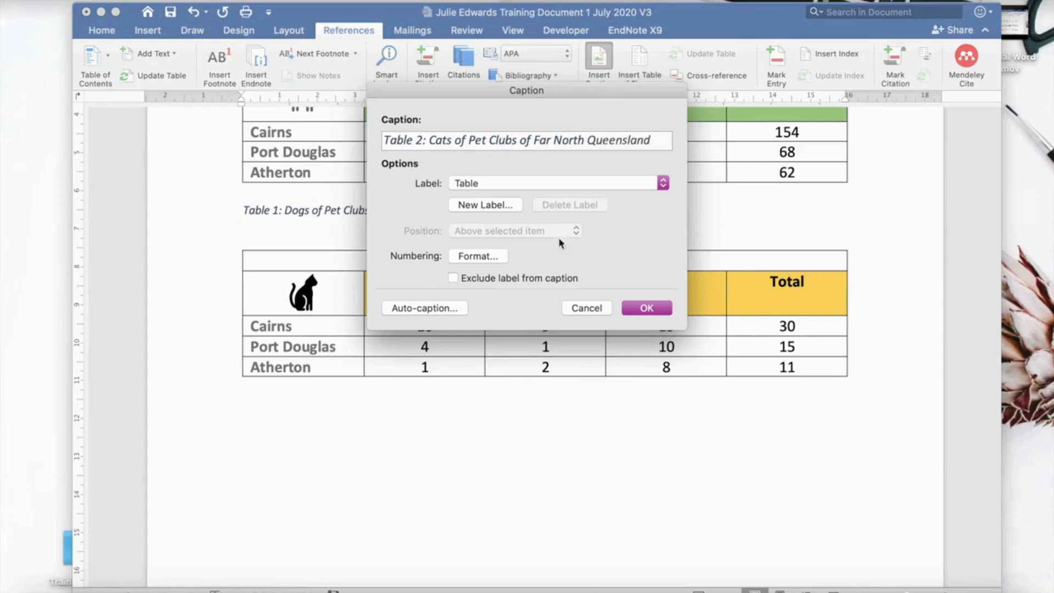
click(653, 309)
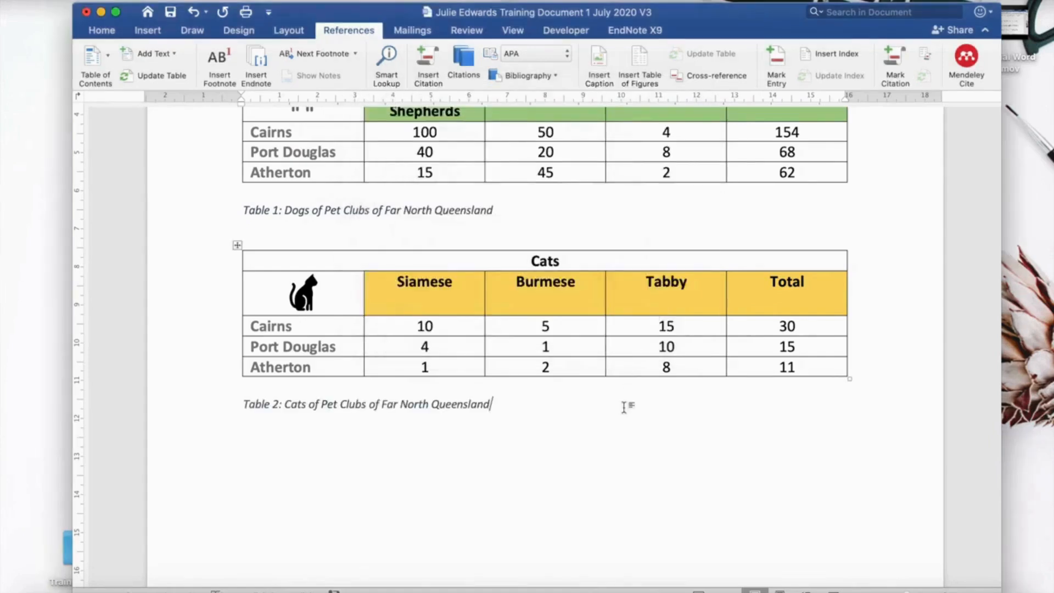
Add the line "List of Tables" beneath the List of Images on the contents page.
scroll(624, 408, up, 5)
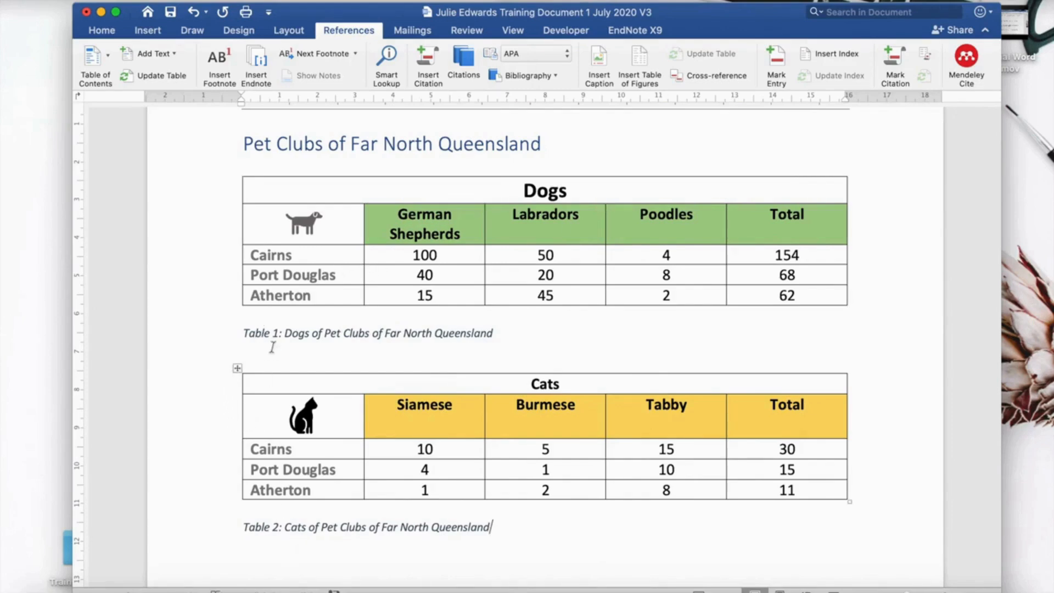
scroll(272, 347, up, 1)
scroll(273, 348, up, 15)
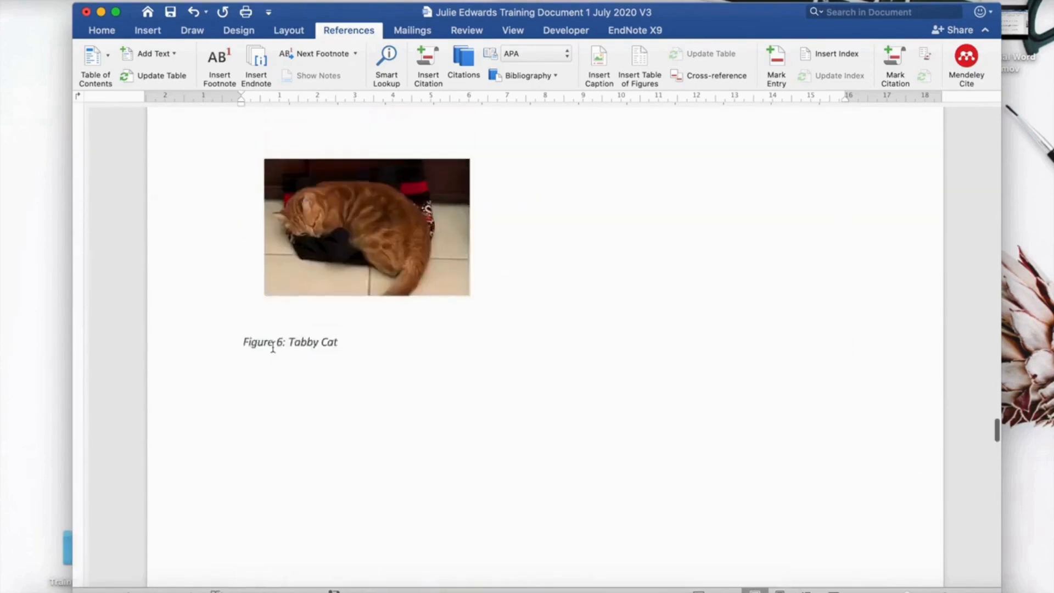
scroll(273, 347, up, 20)
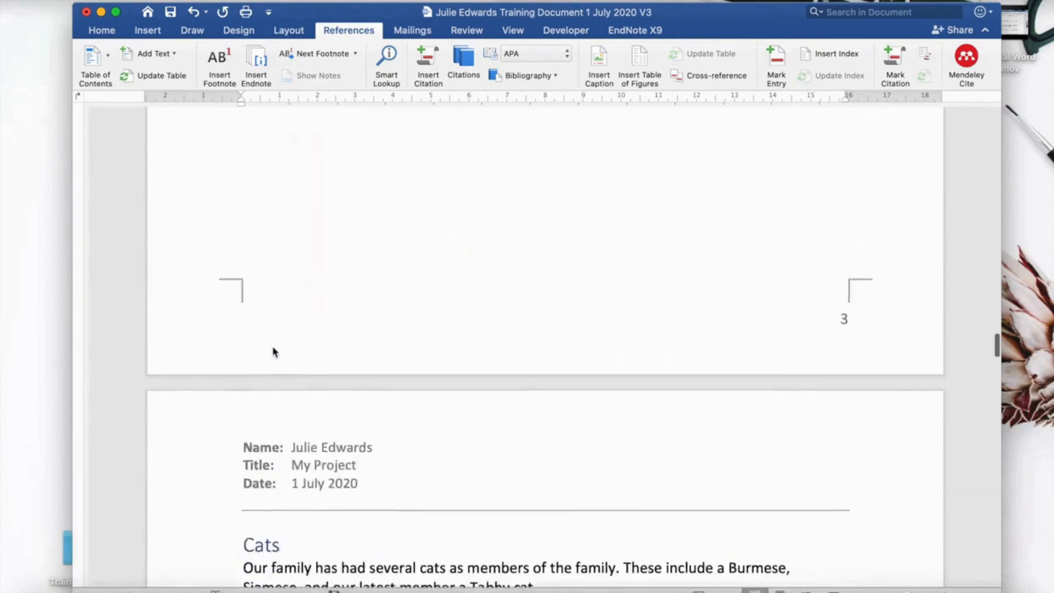
scroll(273, 347, up, 20)
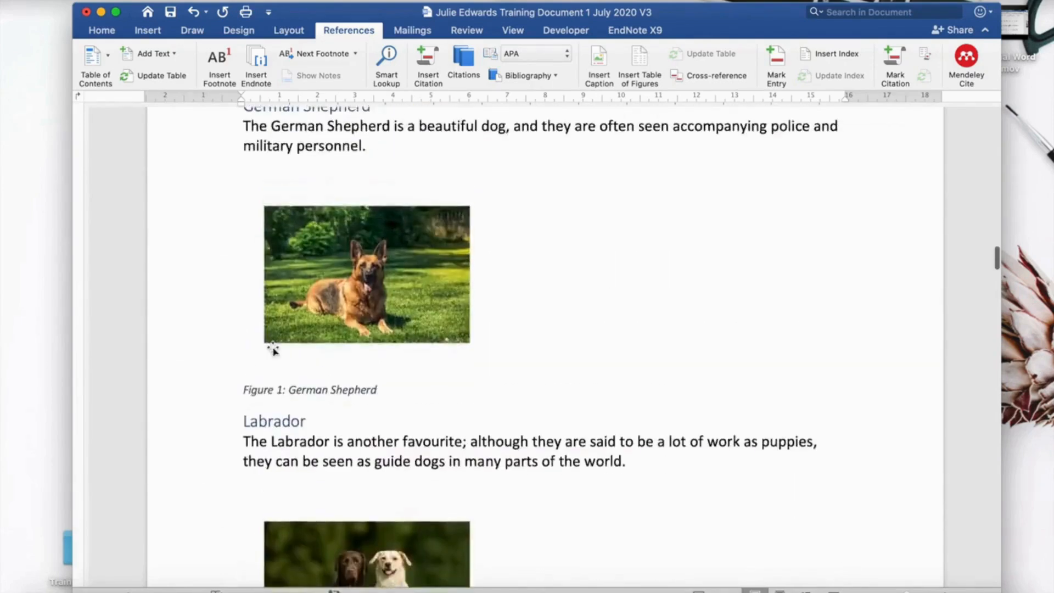
scroll(273, 348, up, 15)
scroll(270, 359, down, 2)
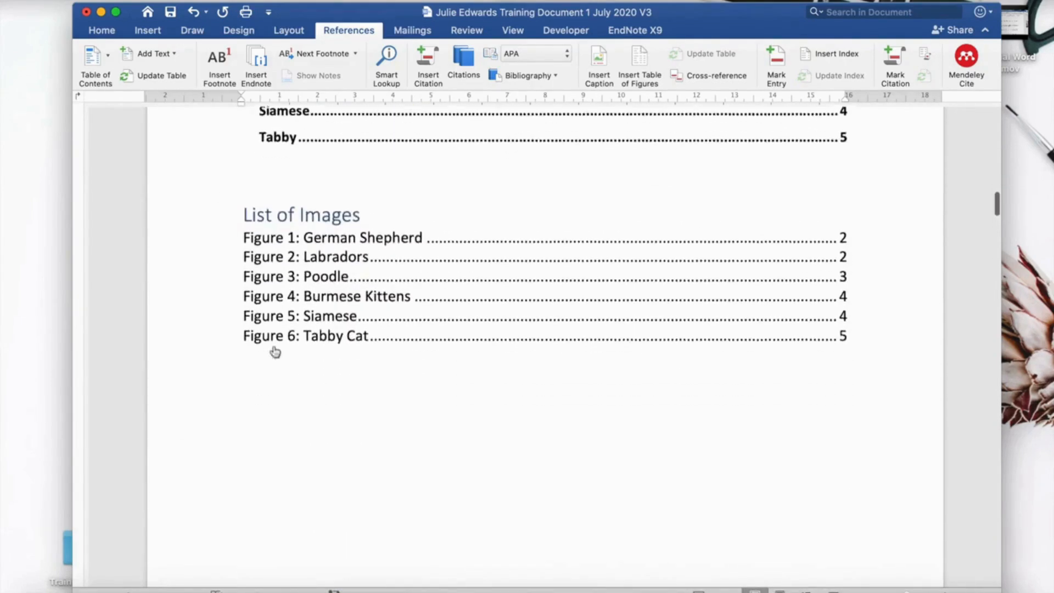
click(254, 379)
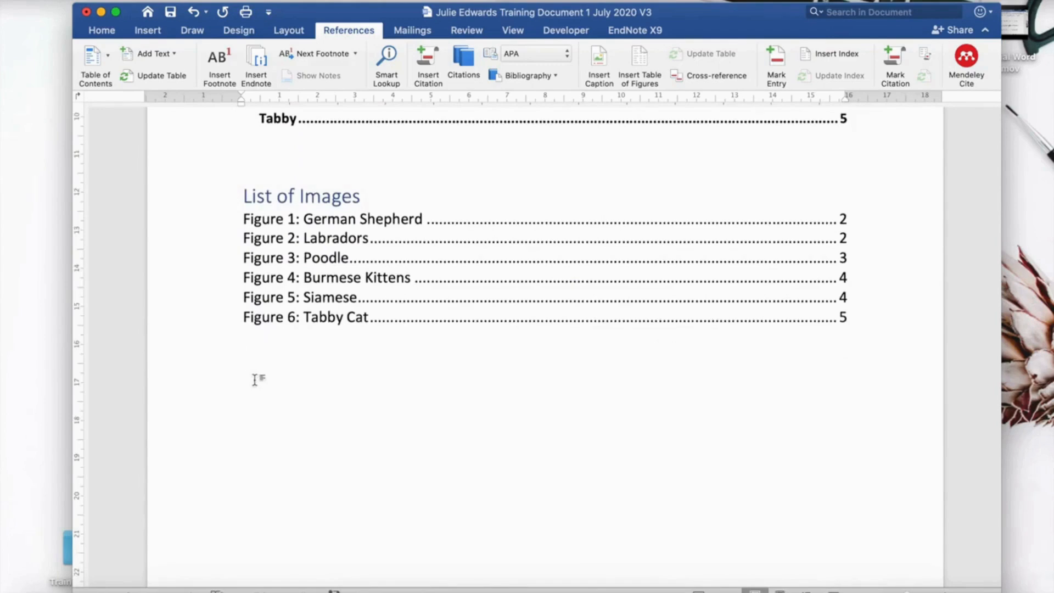
text(List of Table)
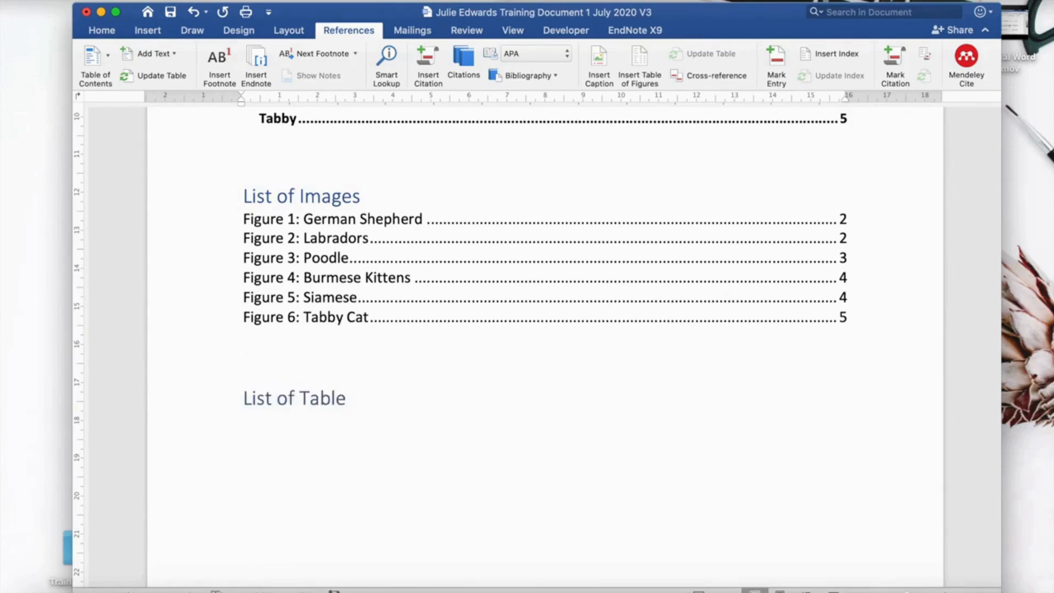
text(s)
Apply the Heading 1 style to the "List of Tables" line.
click(100, 30)
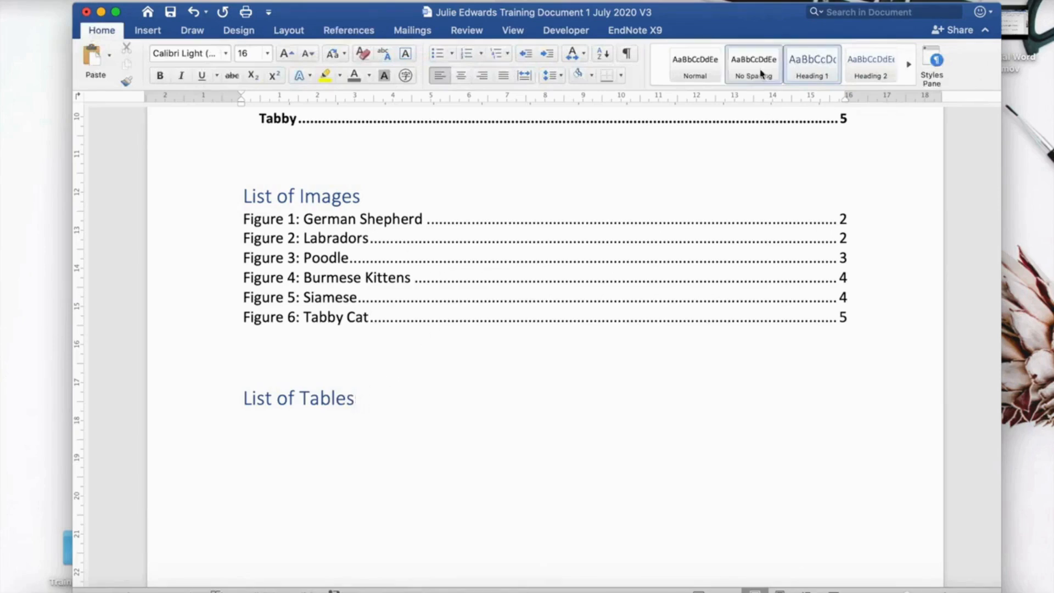
click(701, 64)
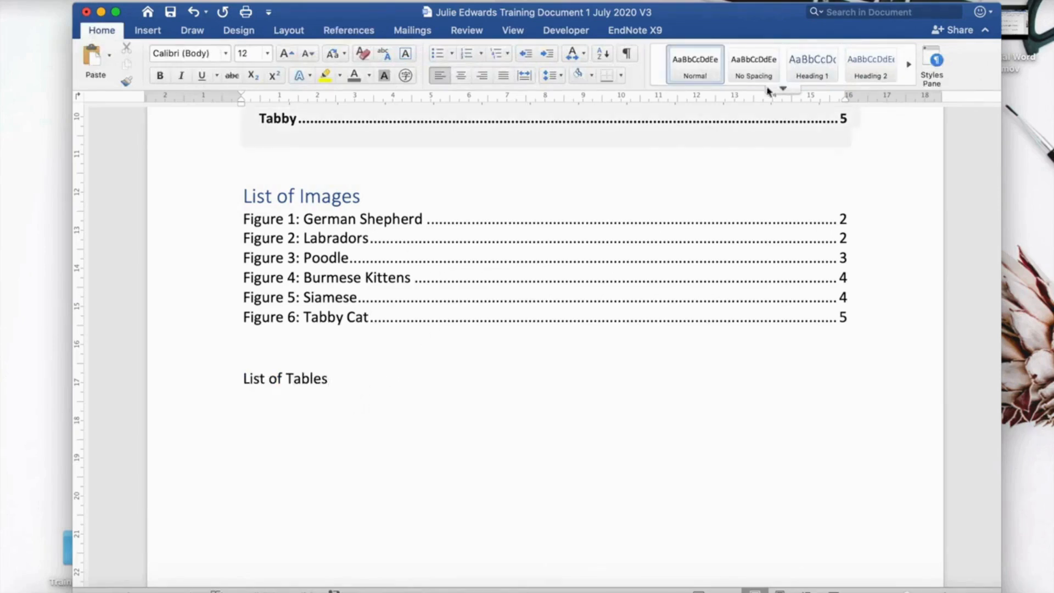
click(824, 65)
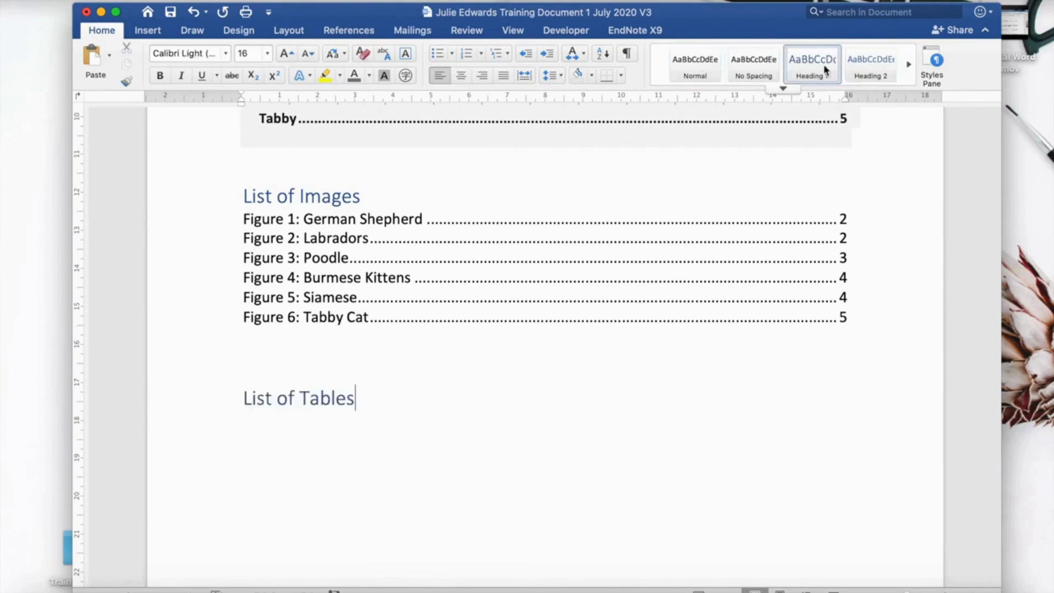
Insert a table of figures under the List of Tables heading, using the Table caption label and the From template format.
key(Return)
click(357, 31)
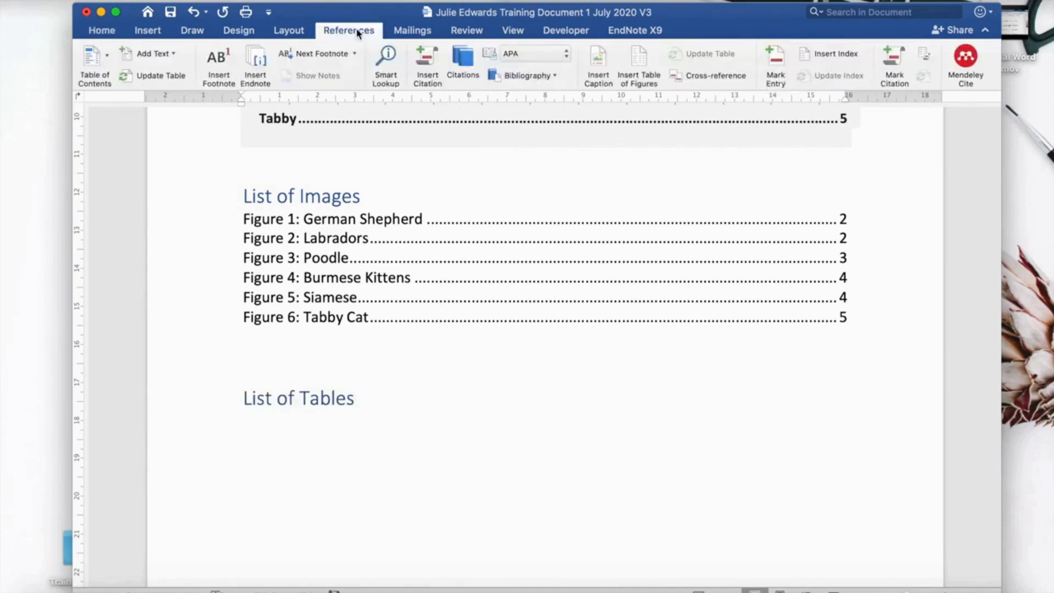
click(640, 60)
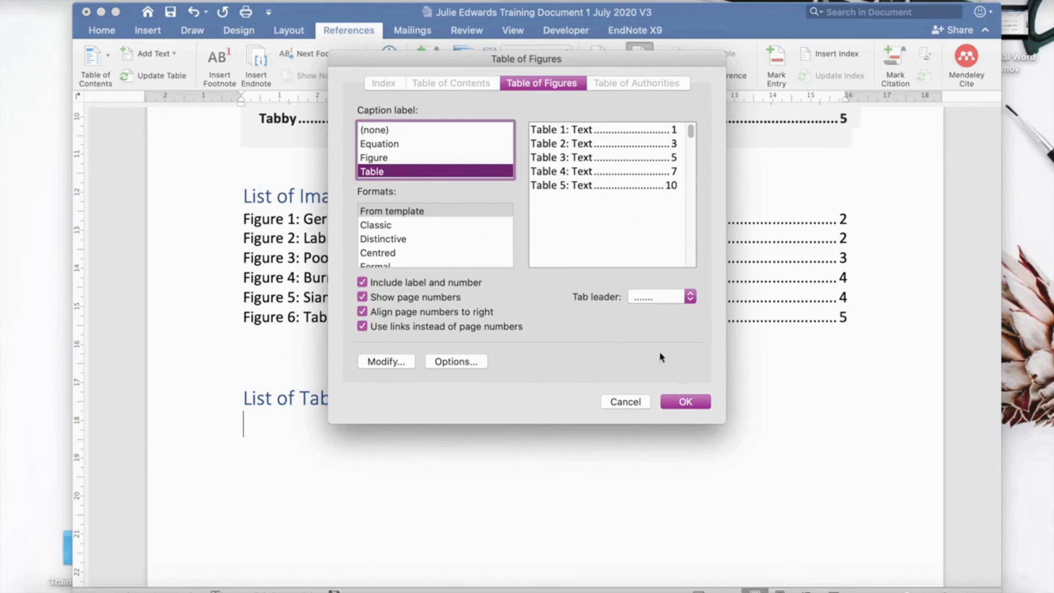
click(685, 402)
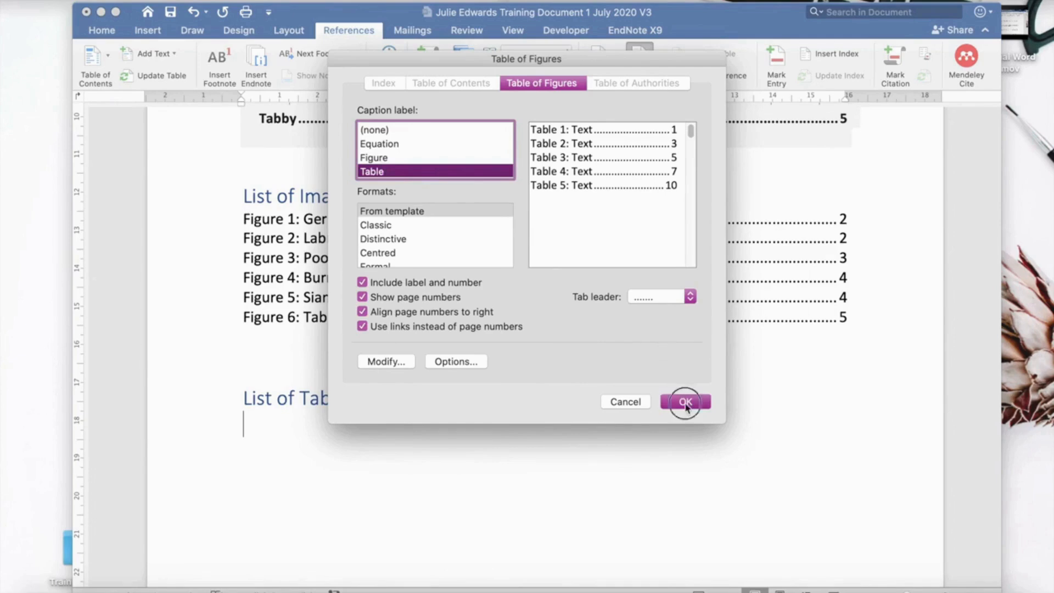
scroll(686, 404, down, 3)
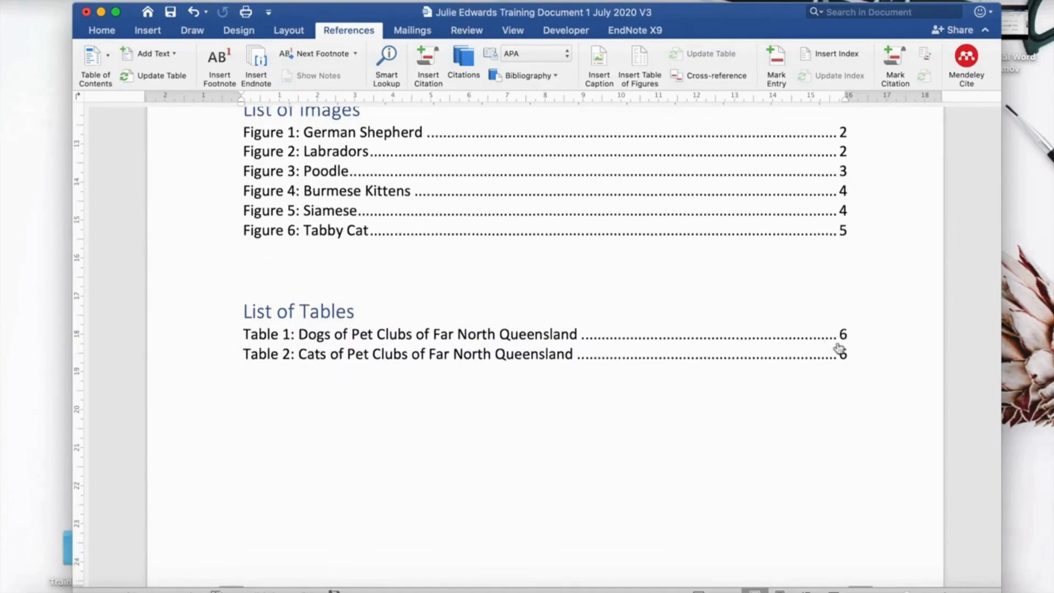
Update the entire Table of Contents, including its headings as well as page numbers.
scroll(840, 347, up, 15)
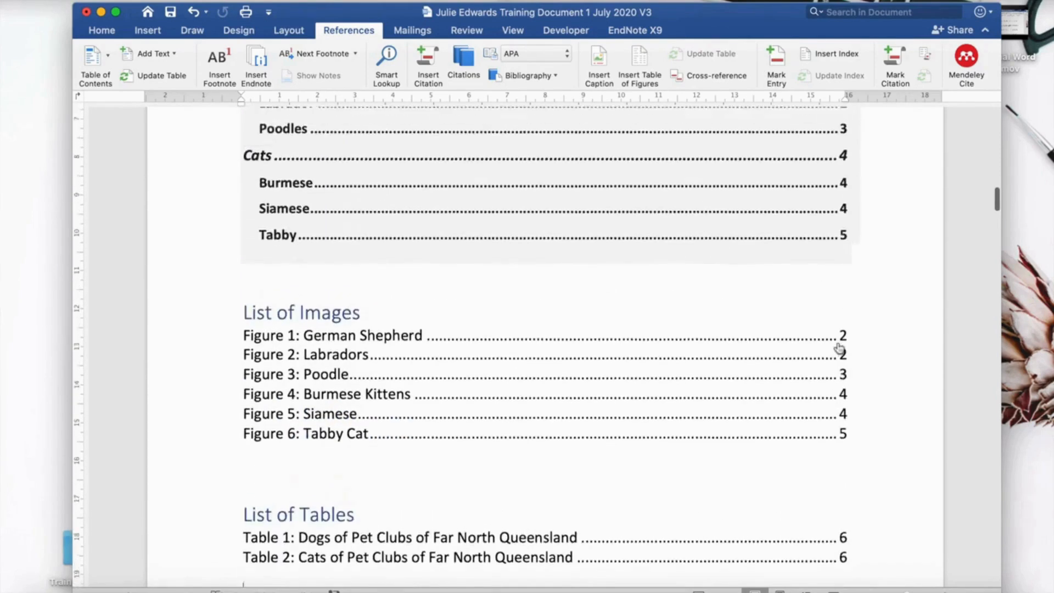
scroll(839, 348, up, 1)
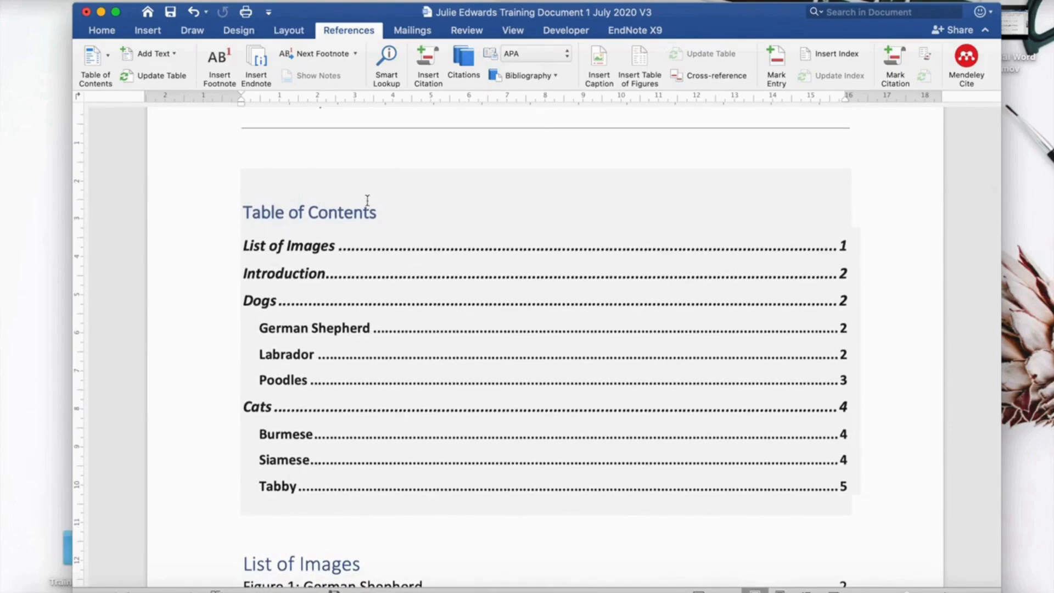
click(361, 196)
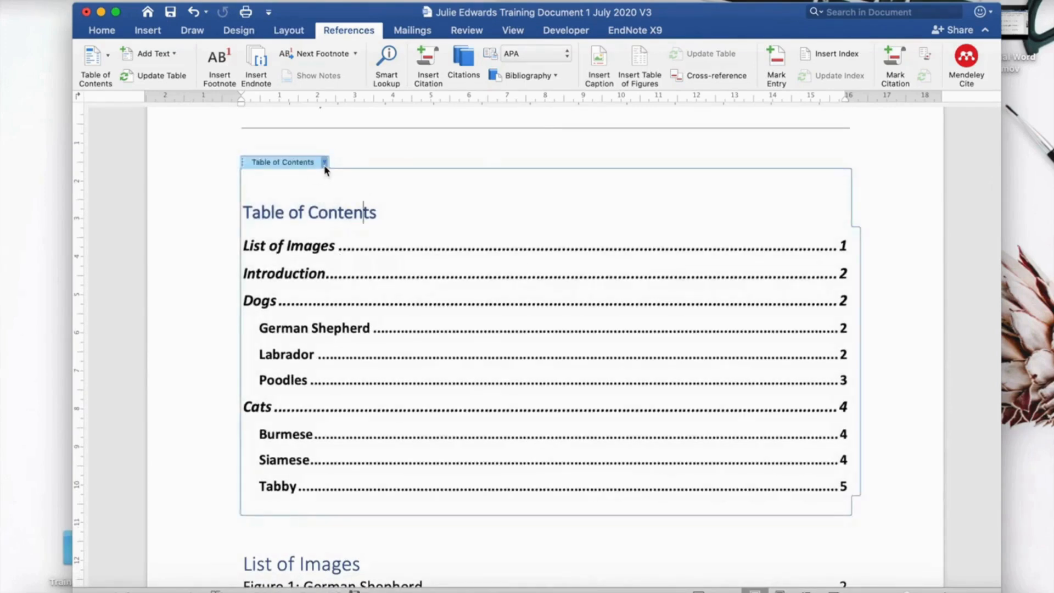
click(325, 162)
click(347, 178)
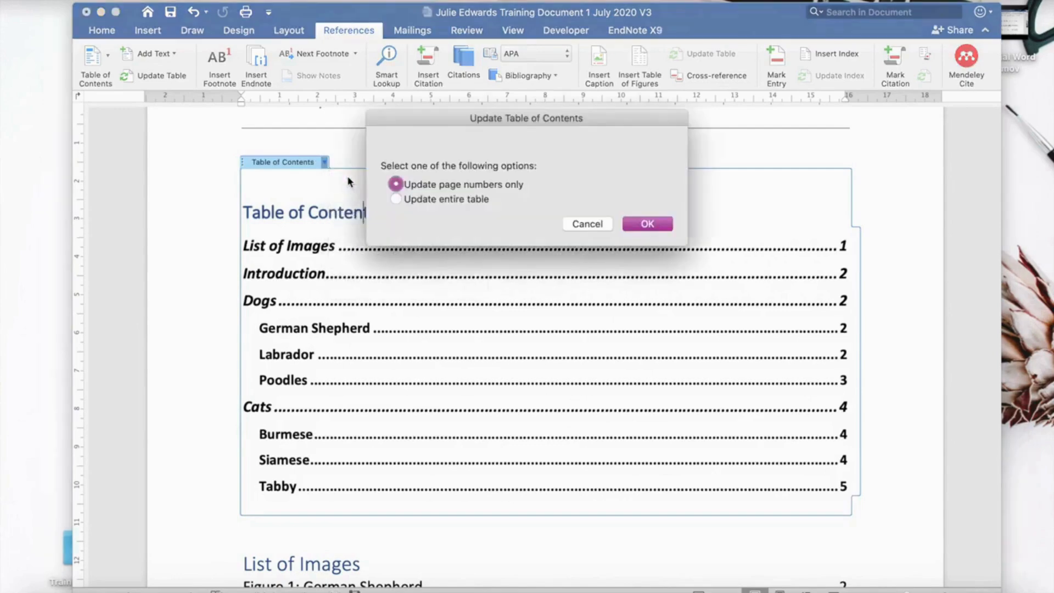
click(396, 199)
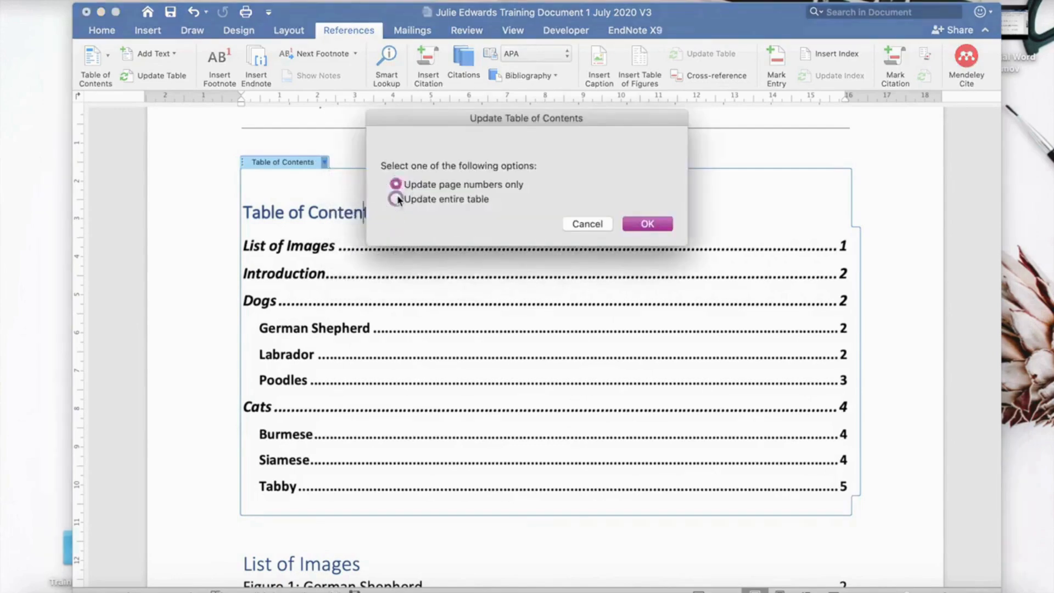
click(640, 227)
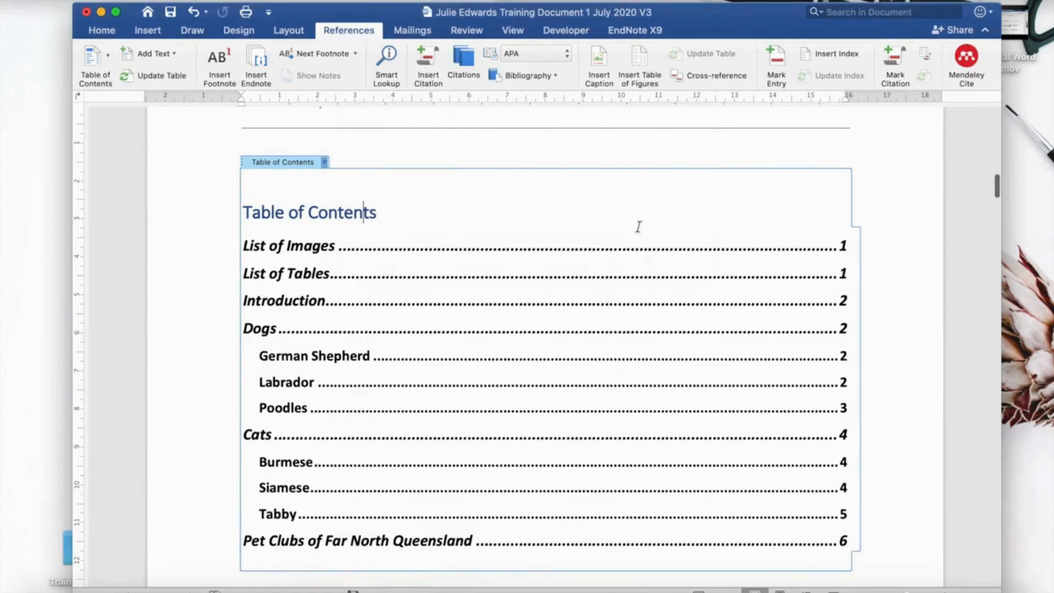
Review the updated Table of Contents, List of Images and List of Tables, then the report pages through to the Dogs table.
scroll(639, 228, down, 3)
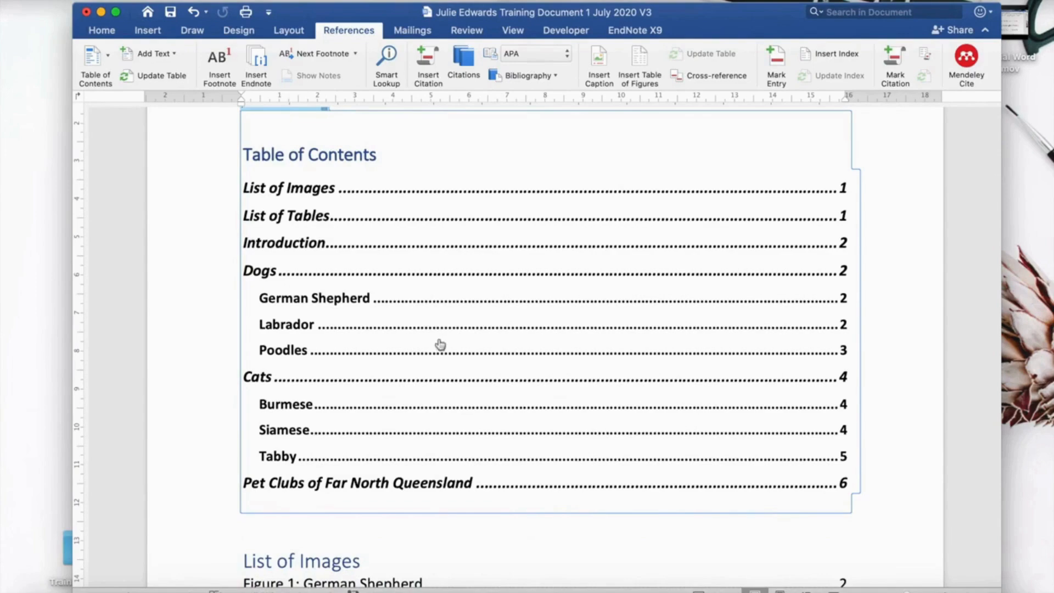
scroll(440, 345, down, 10)
scroll(440, 345, down, 5)
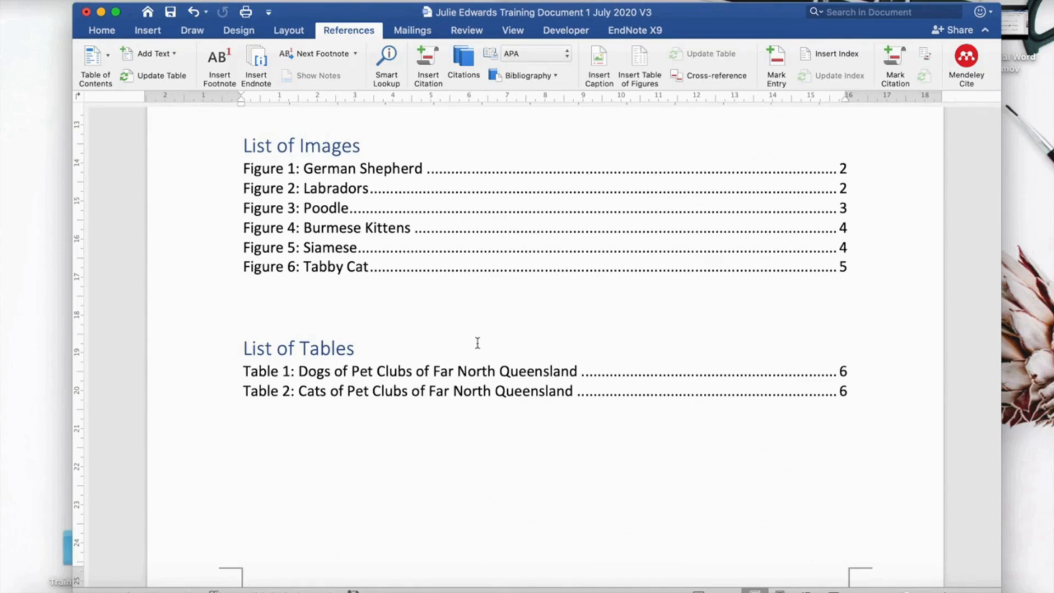
scroll(478, 343, up, 1)
scroll(705, 254, up, 5)
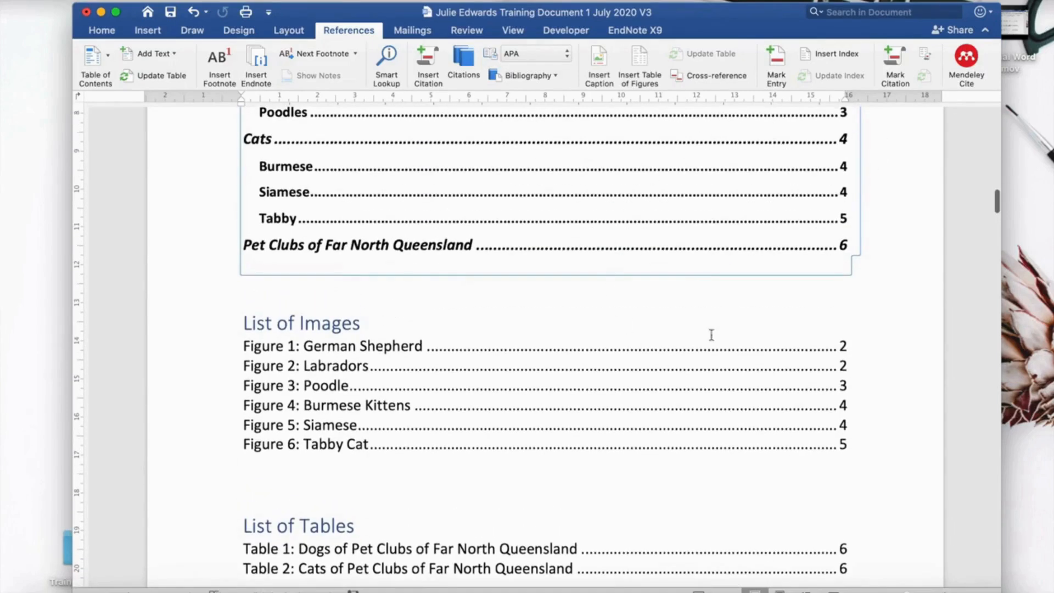
scroll(740, 307, down, 1)
scroll(741, 311, down, 3)
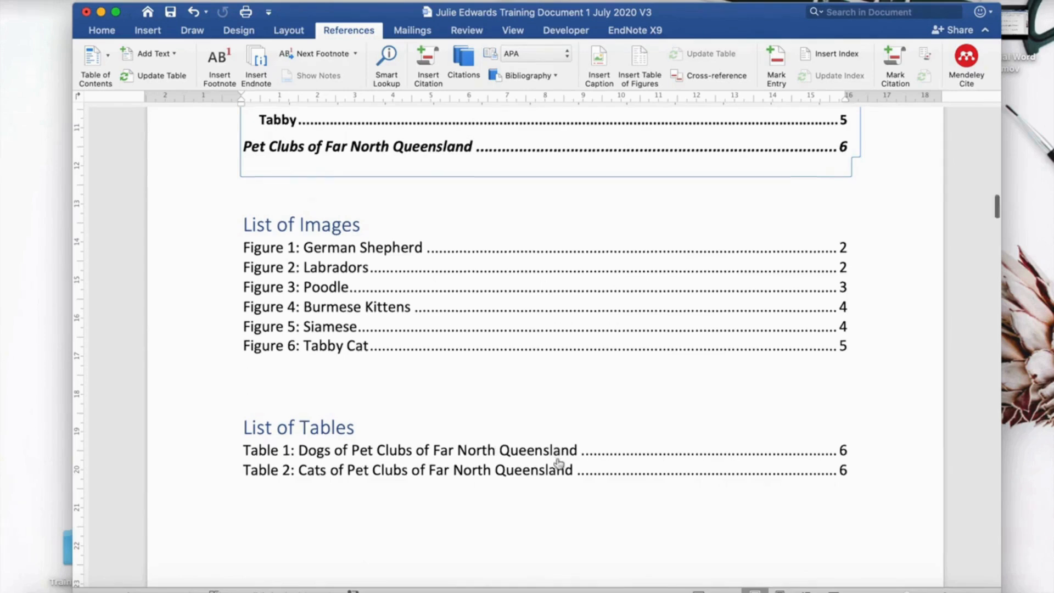
scroll(559, 458, down, 6)
scroll(555, 458, down, 4)
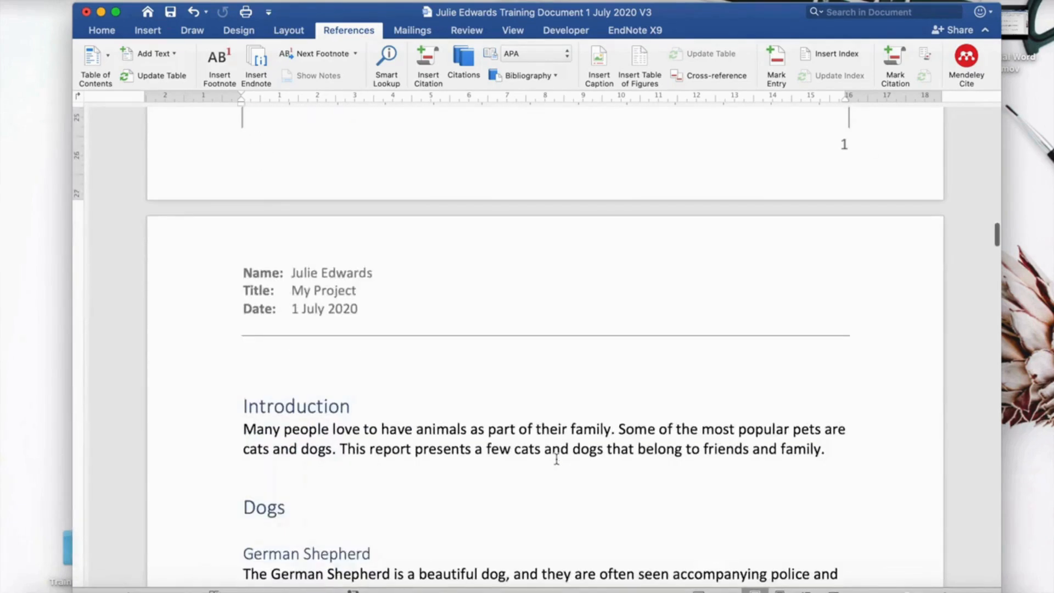
scroll(557, 459, down, 14)
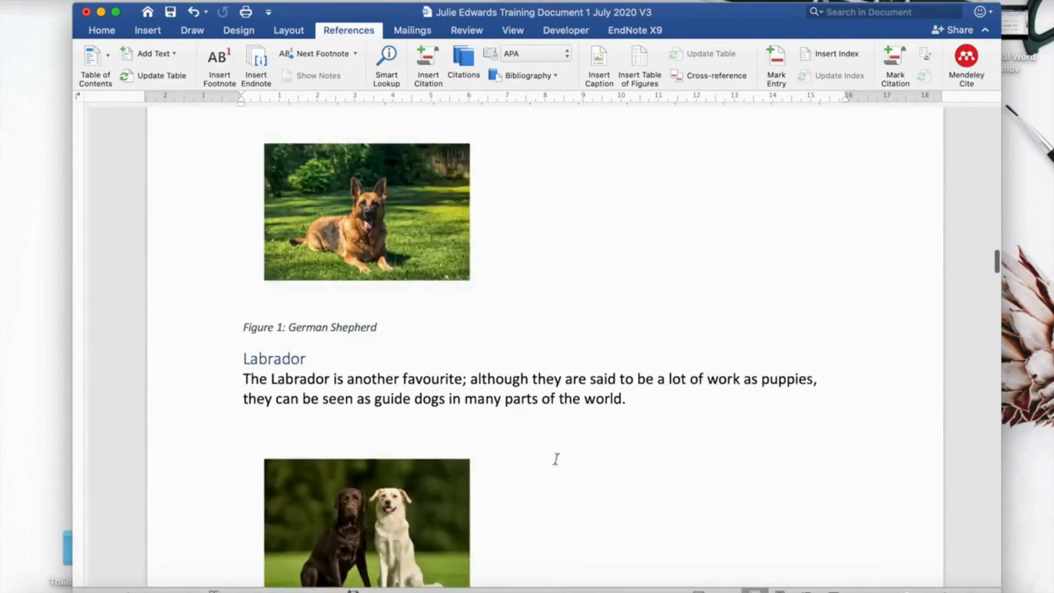
scroll(556, 458, down, 14)
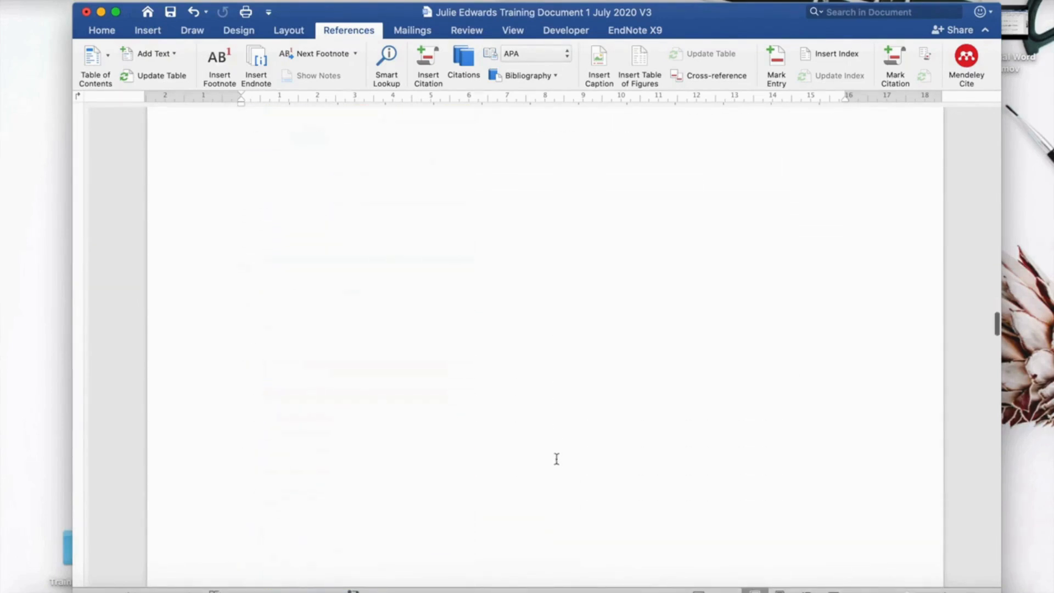
scroll(556, 458, down, 14)
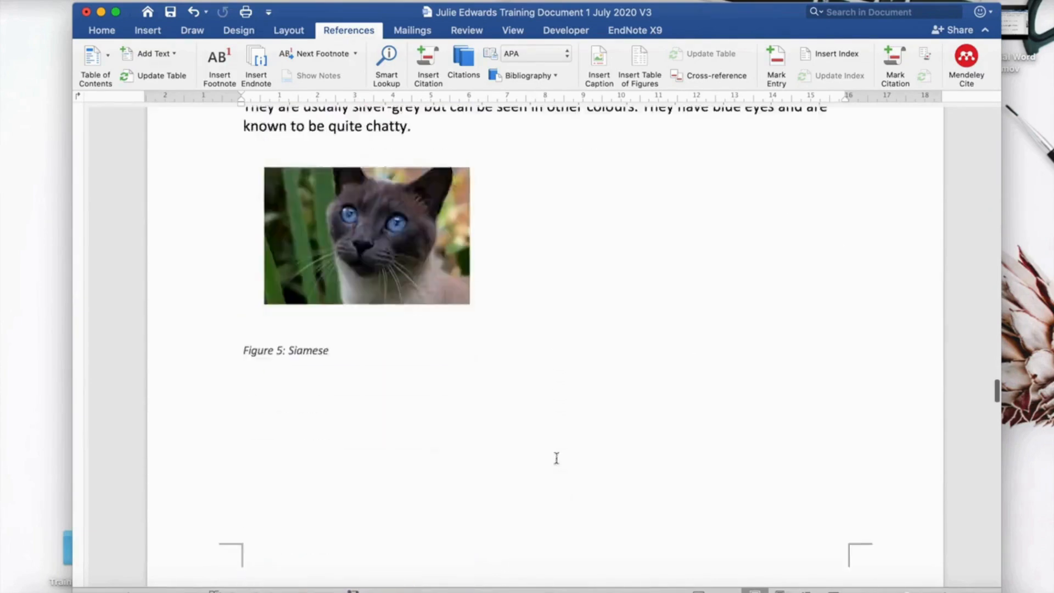
scroll(557, 454, down, 14)
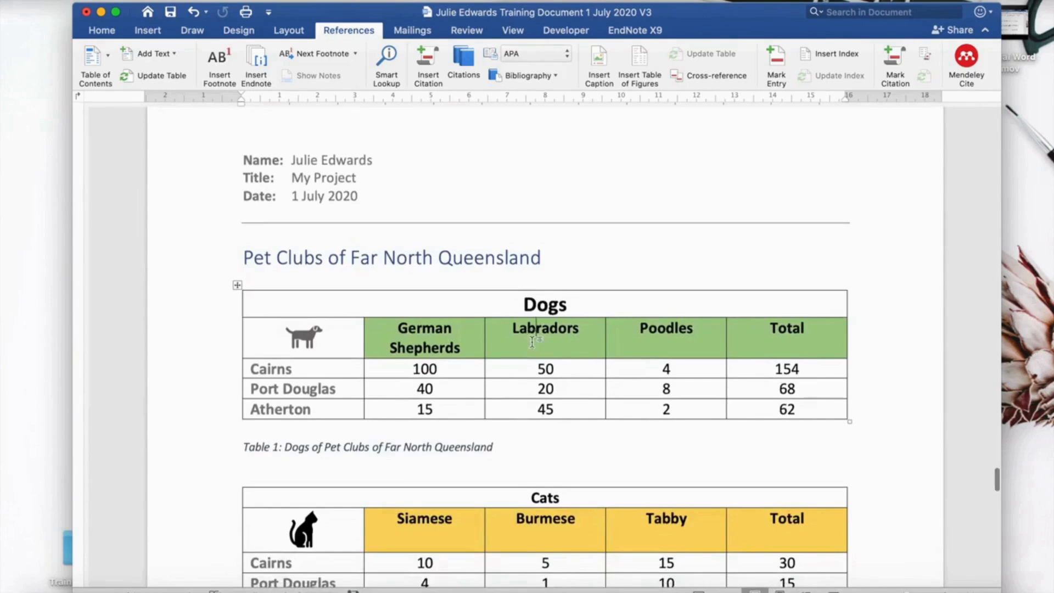
click(532, 342)
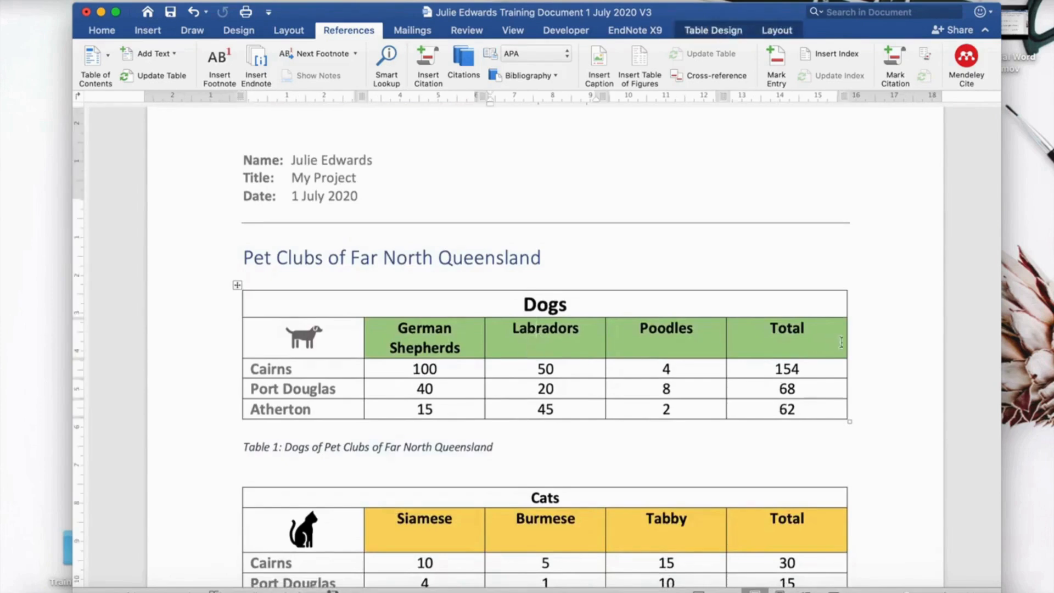
Try a Dk Trellis shading pattern on the German Shepherds to Total header cells of the Dogs table.
drag(813, 337, 408, 335)
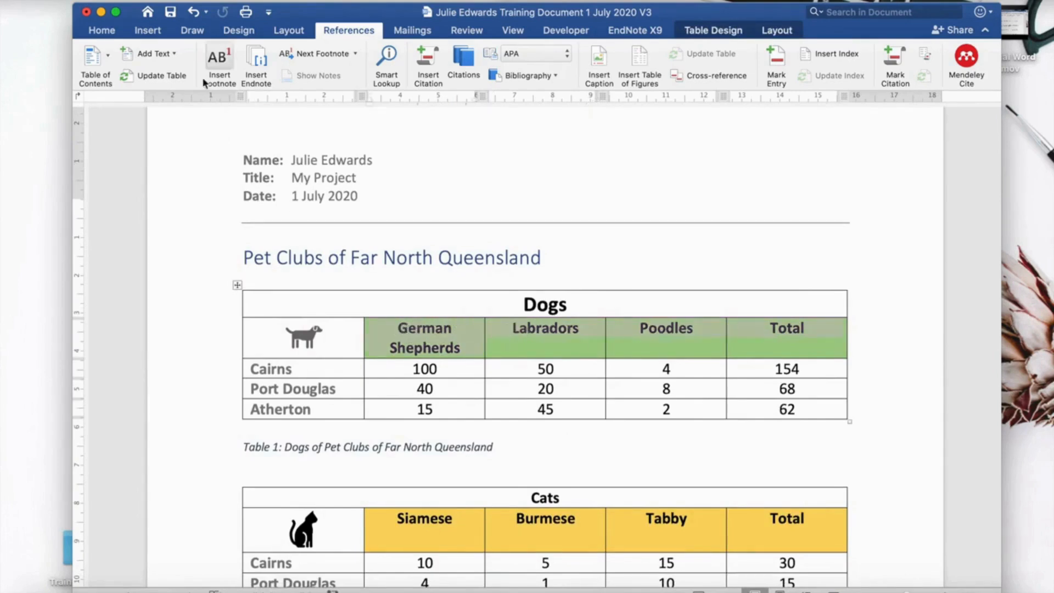
click(232, 0)
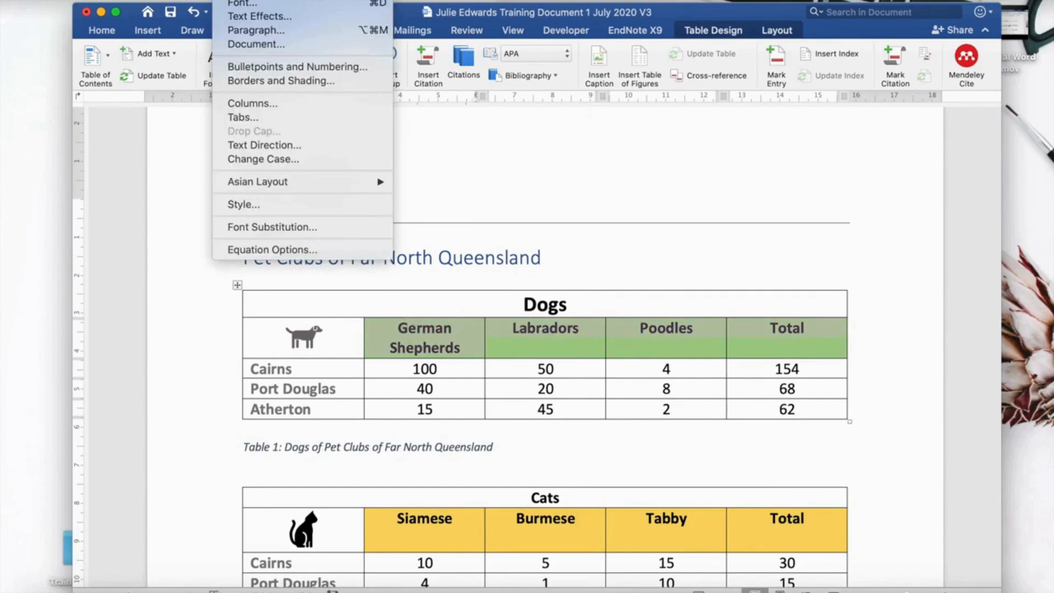
click(250, 81)
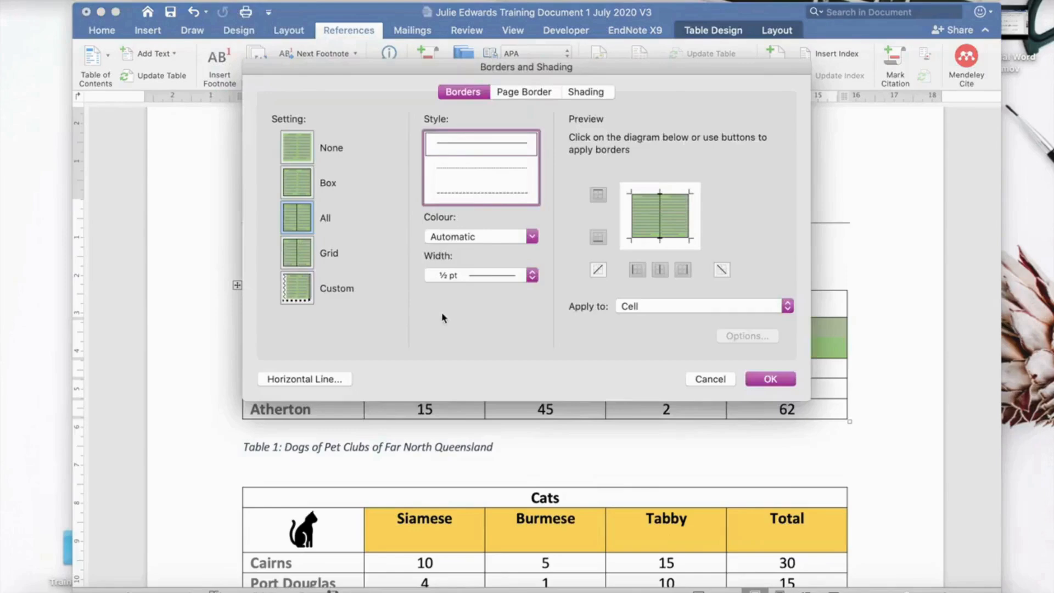
click(581, 97)
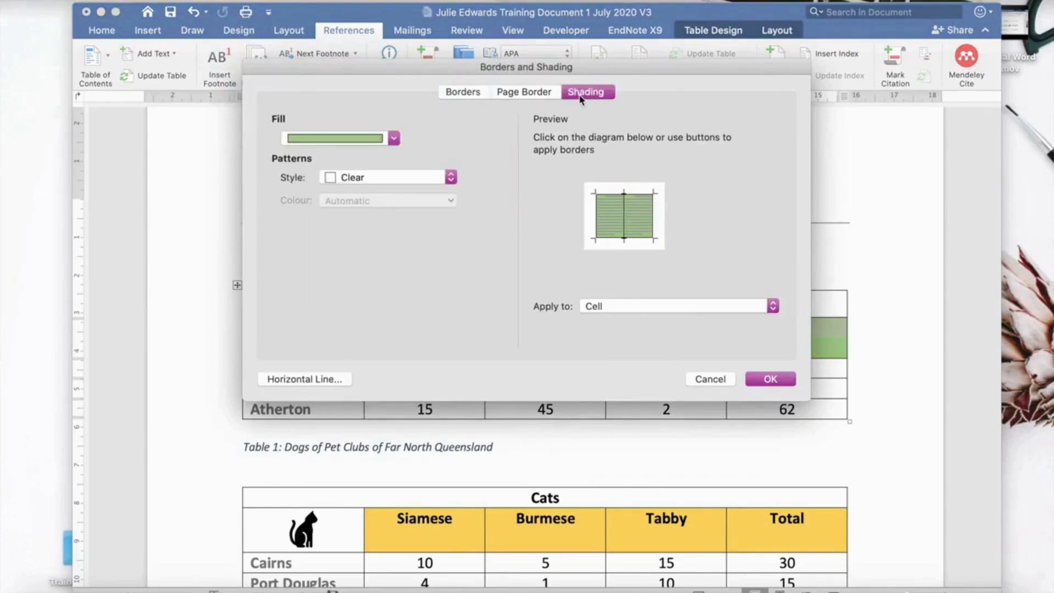
click(412, 177)
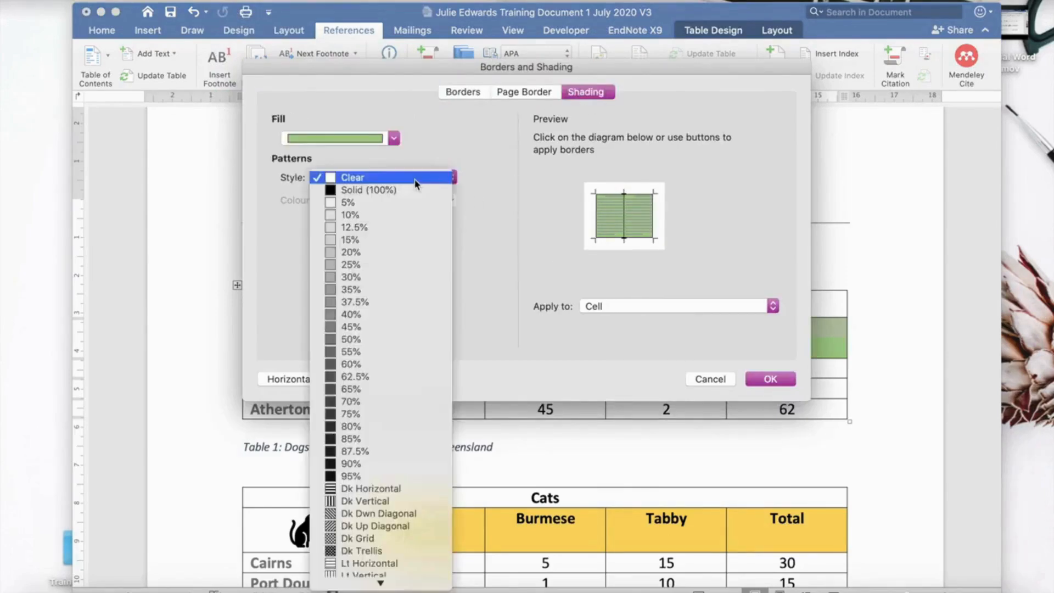
scroll(379, 392, down, 2)
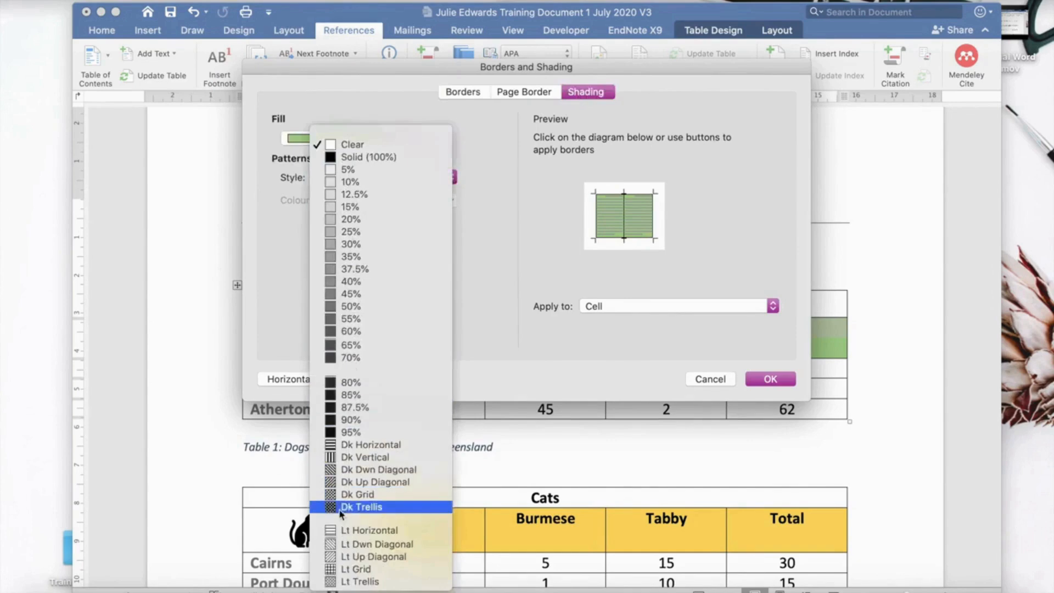
click(352, 506)
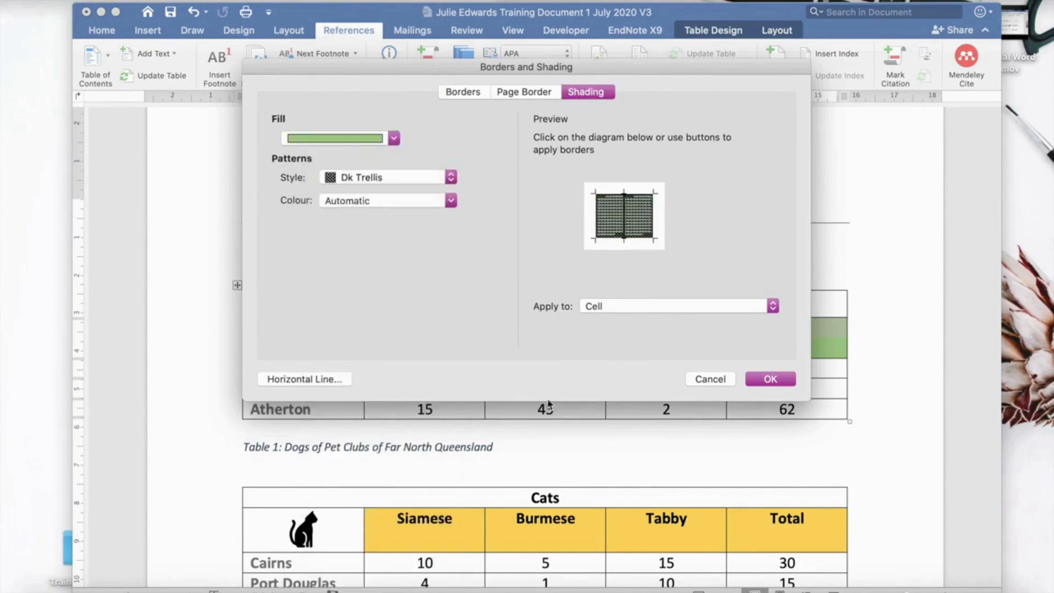
click(771, 379)
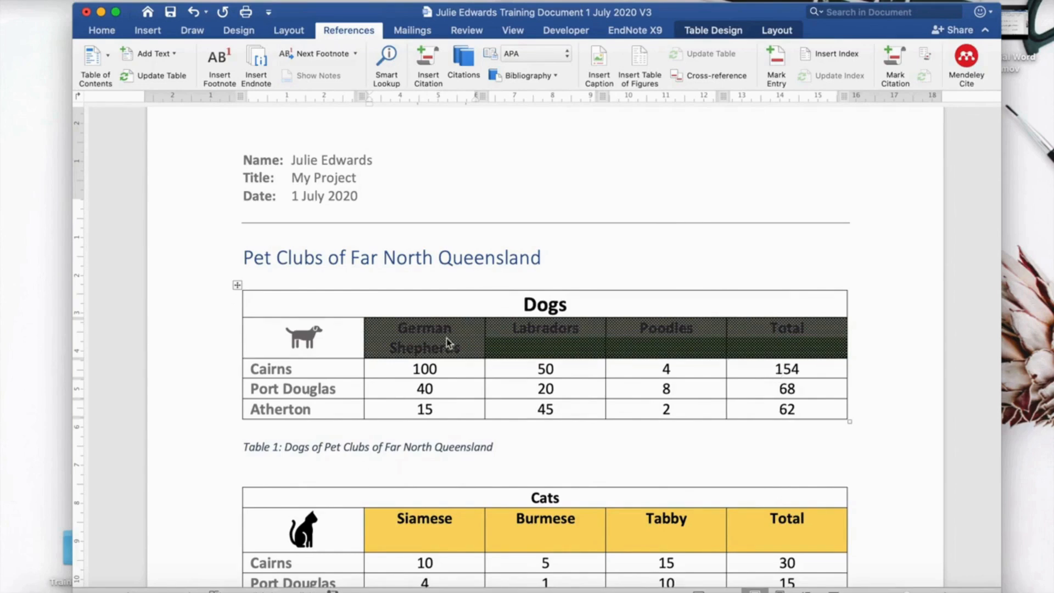
Undo the trellis pattern on the Dogs table's header cells and look over the Dogs and Cats tables.
click(194, 13)
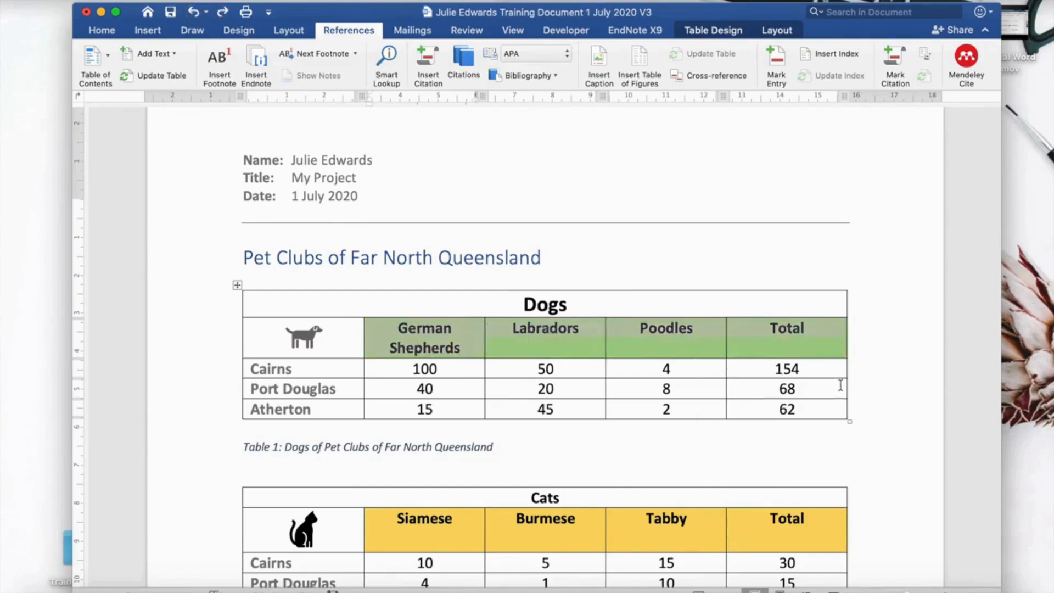
scroll(862, 368, down, 5)
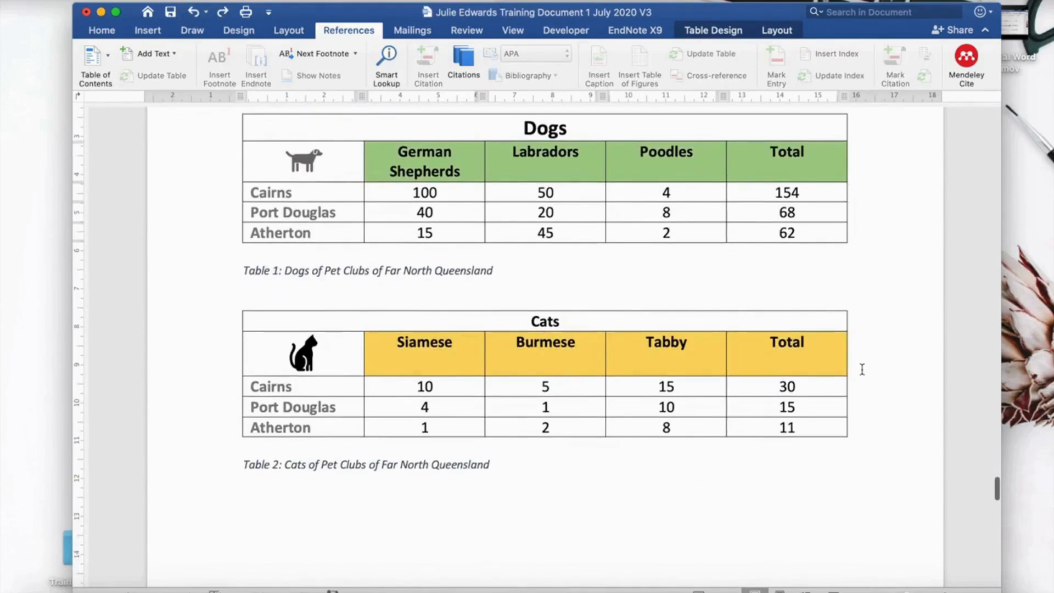
scroll(862, 370, down, 1)
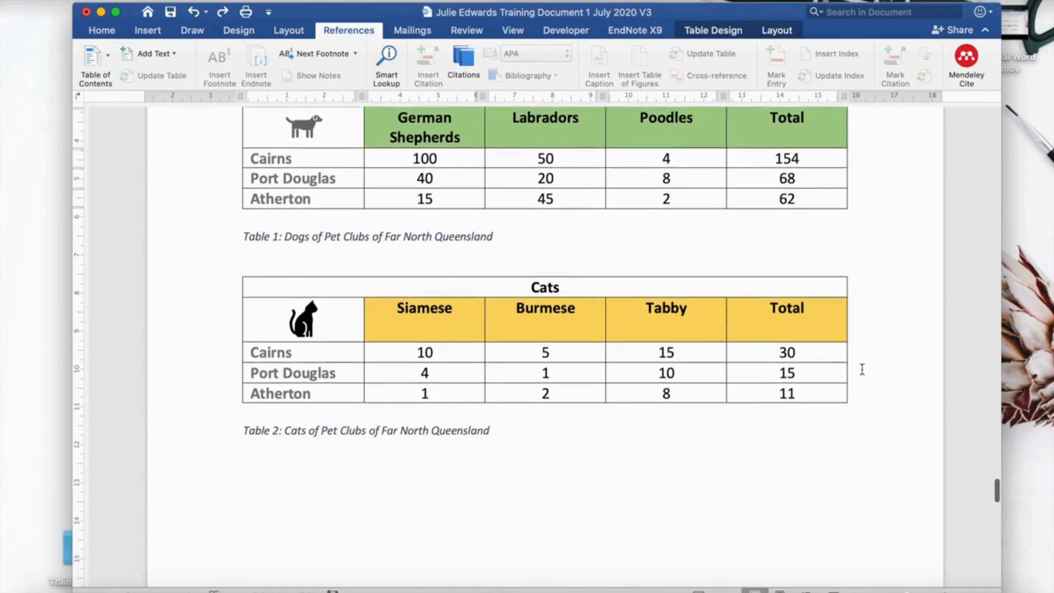
scroll(862, 369, up, 1)
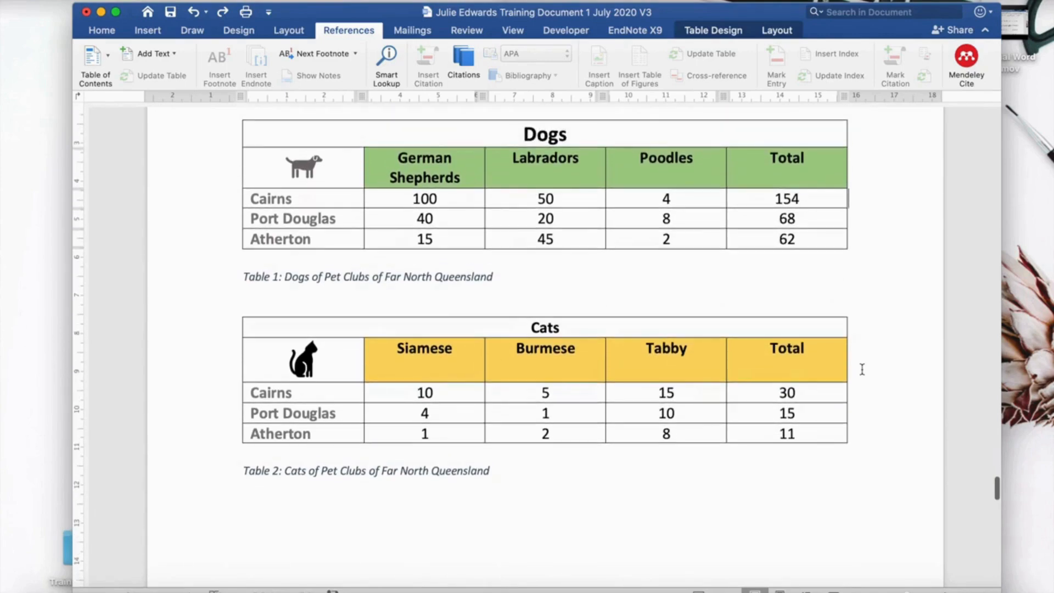